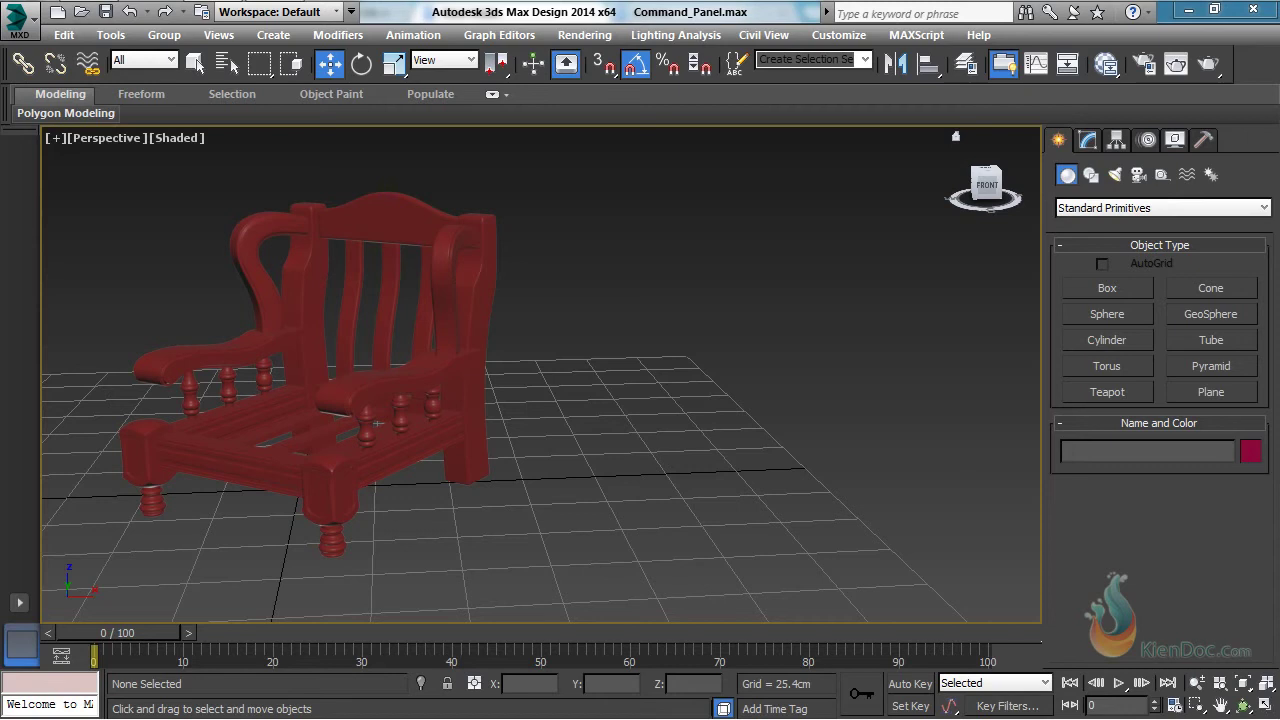
Create a box about 53.4 cm long, 39 cm wide and 40.6 cm high on the grid beside the chair
{"action": "left_click", "coordinate": [1114, 290]}
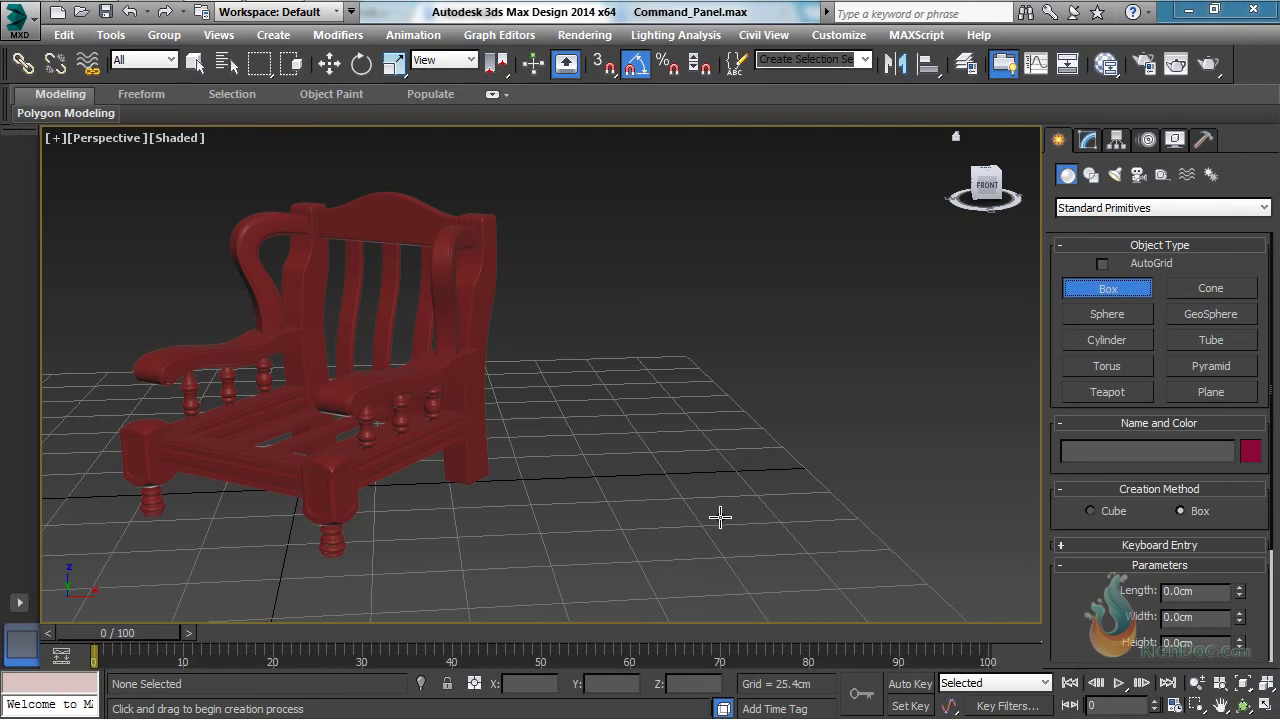
{"action": "left_click", "coordinate": [568, 501]}
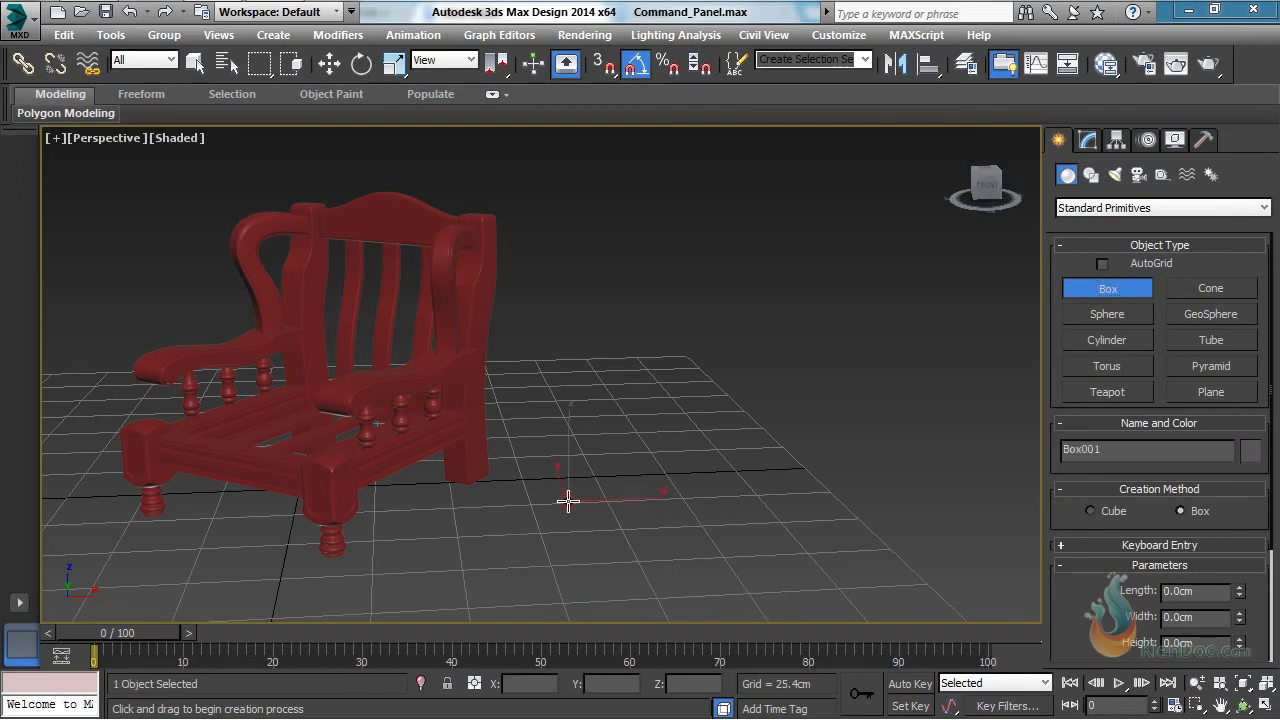
{"action": "left_click_drag", "start_coordinate": [568, 501], "coordinate": [728, 558]}
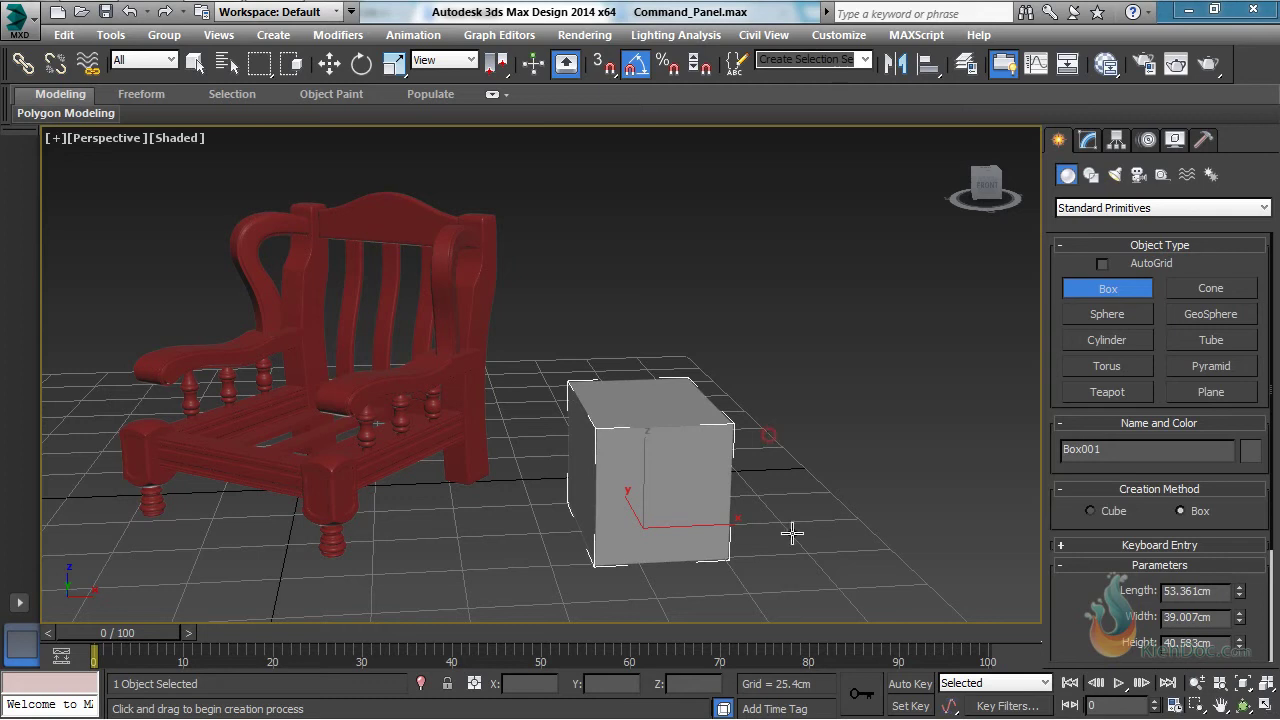
Create a sphere with a radius of about 15.5 cm on the grid, on the side of the box away from the chair
{"action": "left_click", "coordinate": [1110, 315]}
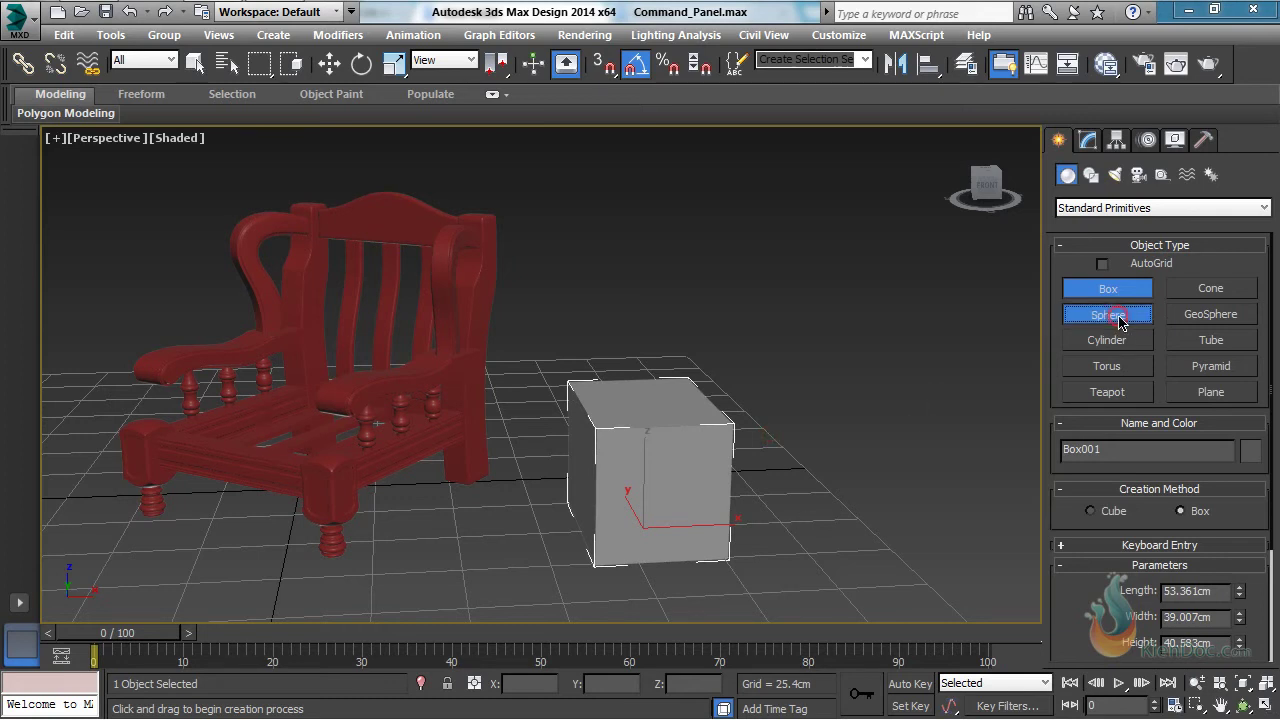
{"action": "left_click", "coordinate": [859, 515]}
{"action": "mouse_move", "coordinate": [859, 515]}
{"action": "left_mouse_down"}
{"action": "mouse_move", "coordinate": [892, 582]}
{"action": "mouse_move", "coordinate": [860, 520]}
{"action": "mouse_move", "coordinate": [862, 537]}
{"action": "mouse_move", "coordinate": [886, 562]}
{"action": "mouse_move", "coordinate": [858, 482]}
{"action": "mouse_move", "coordinate": [860, 500]}
{"action": "left_mouse_up"}
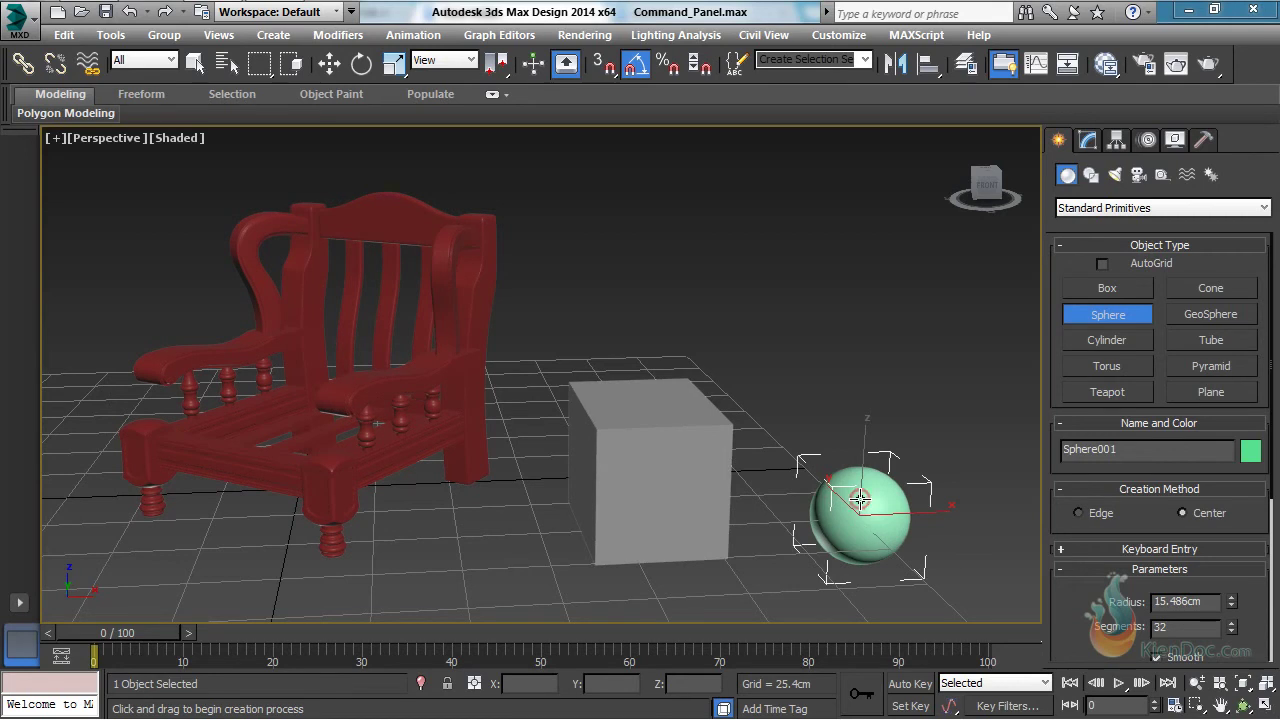
Create a cylinder about 13.9 cm in radius and 31.8 cm high between the chair and the box
{"action": "left_click", "coordinate": [1105, 342]}
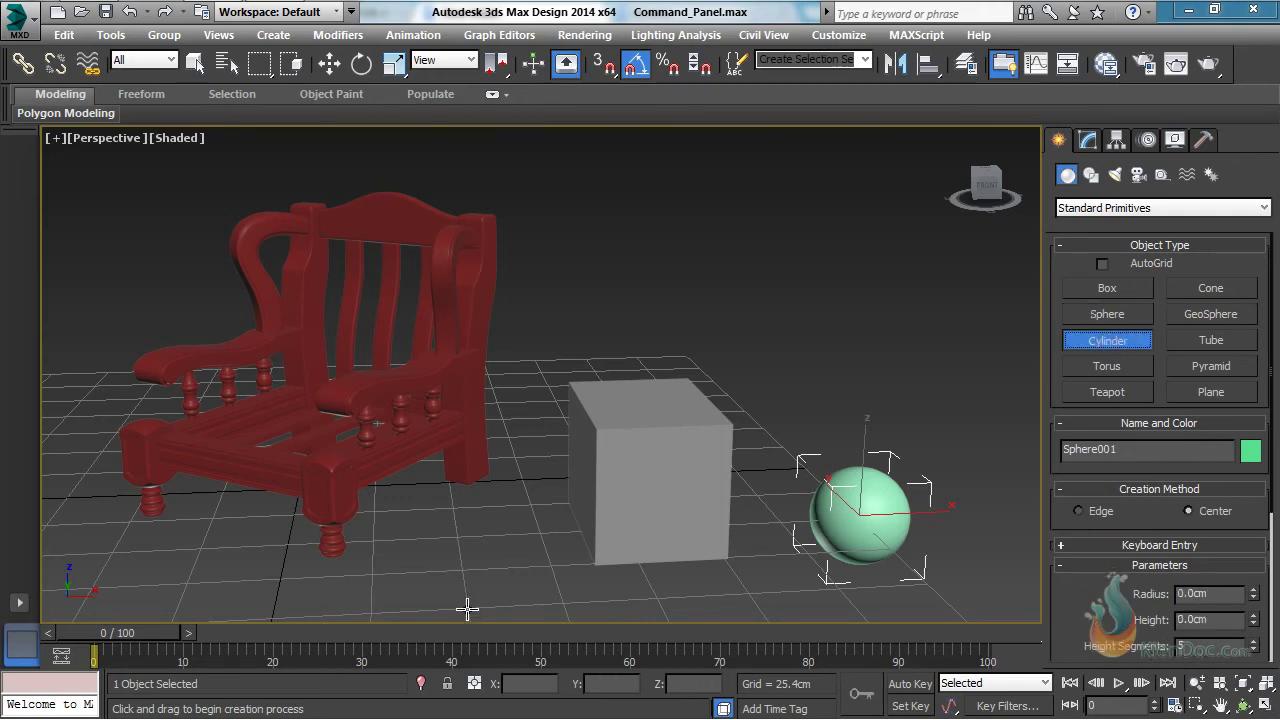
{"action": "left_click", "coordinate": [462, 571]}
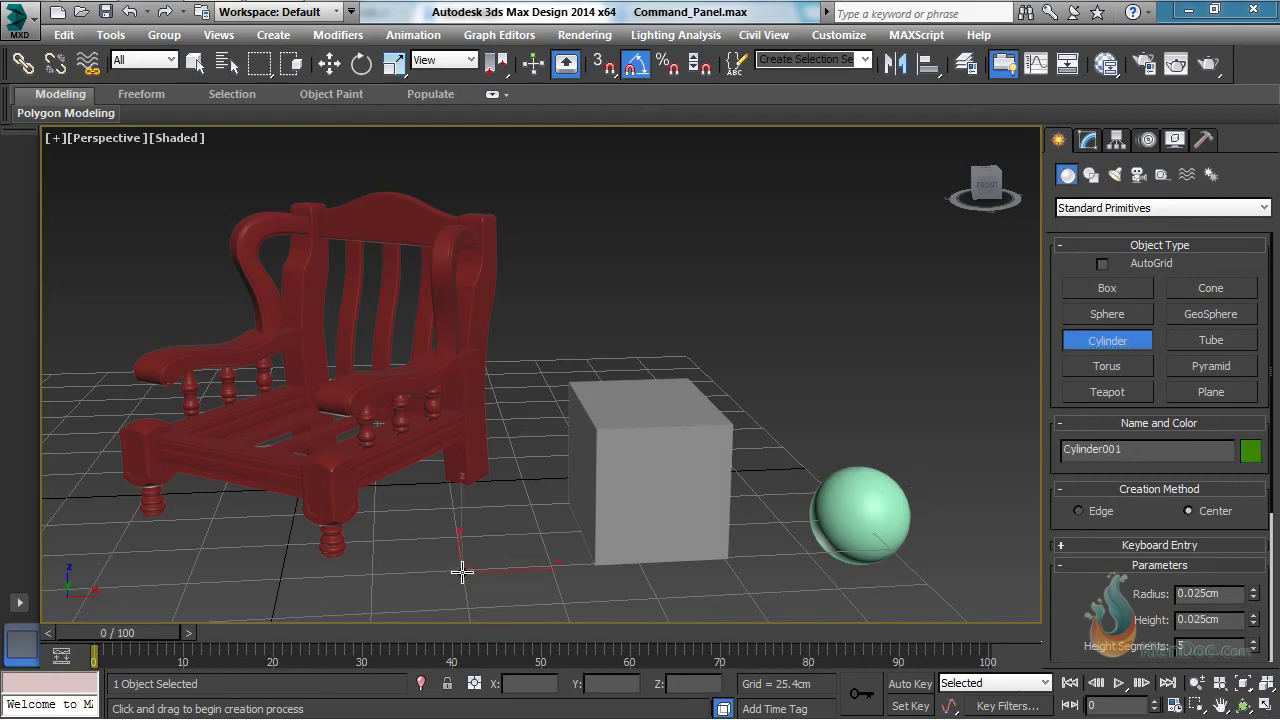
{"action": "mouse_move", "coordinate": [462, 571]}
{"action": "left_mouse_down"}
{"action": "mouse_move", "coordinate": [467, 542]}
{"action": "mouse_move", "coordinate": [464, 553]}
{"action": "left_mouse_up"}
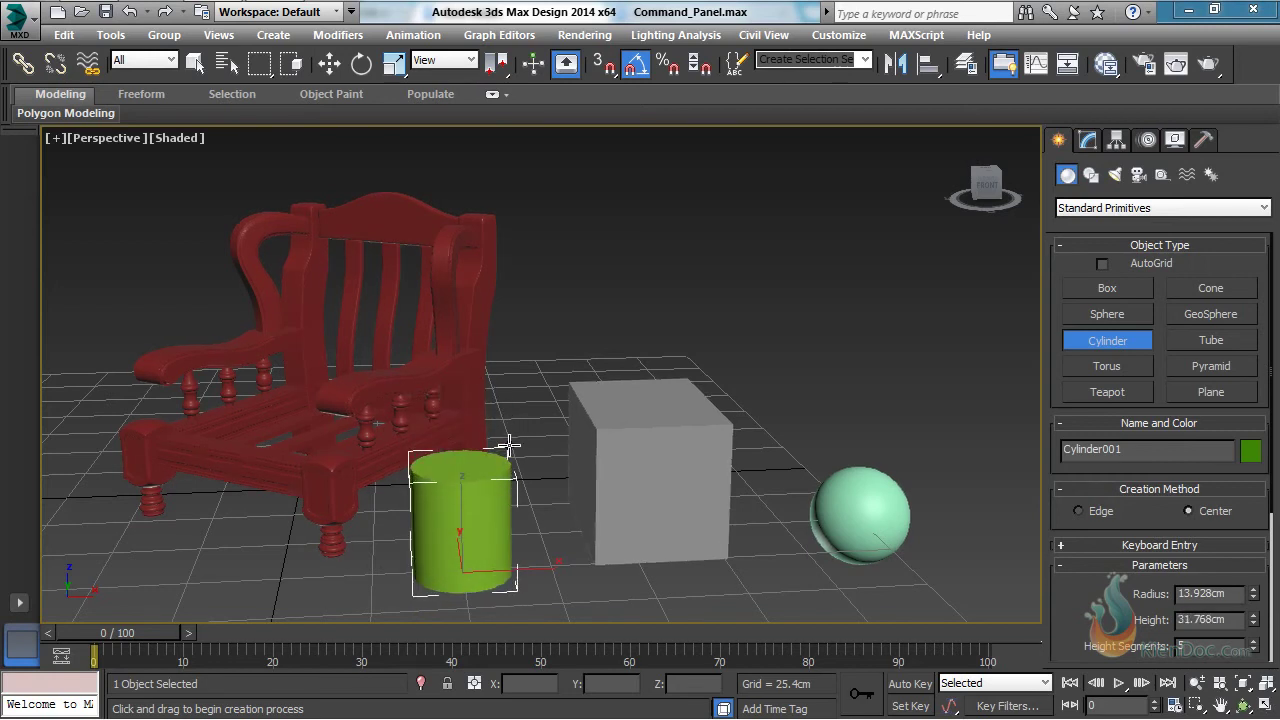
{"action": "left_click", "coordinate": [508, 445]}
Create a torus behind the box and sphere with radii of about 41.7 cm and 9.2 cm
{"action": "left_click", "coordinate": [1114, 370]}
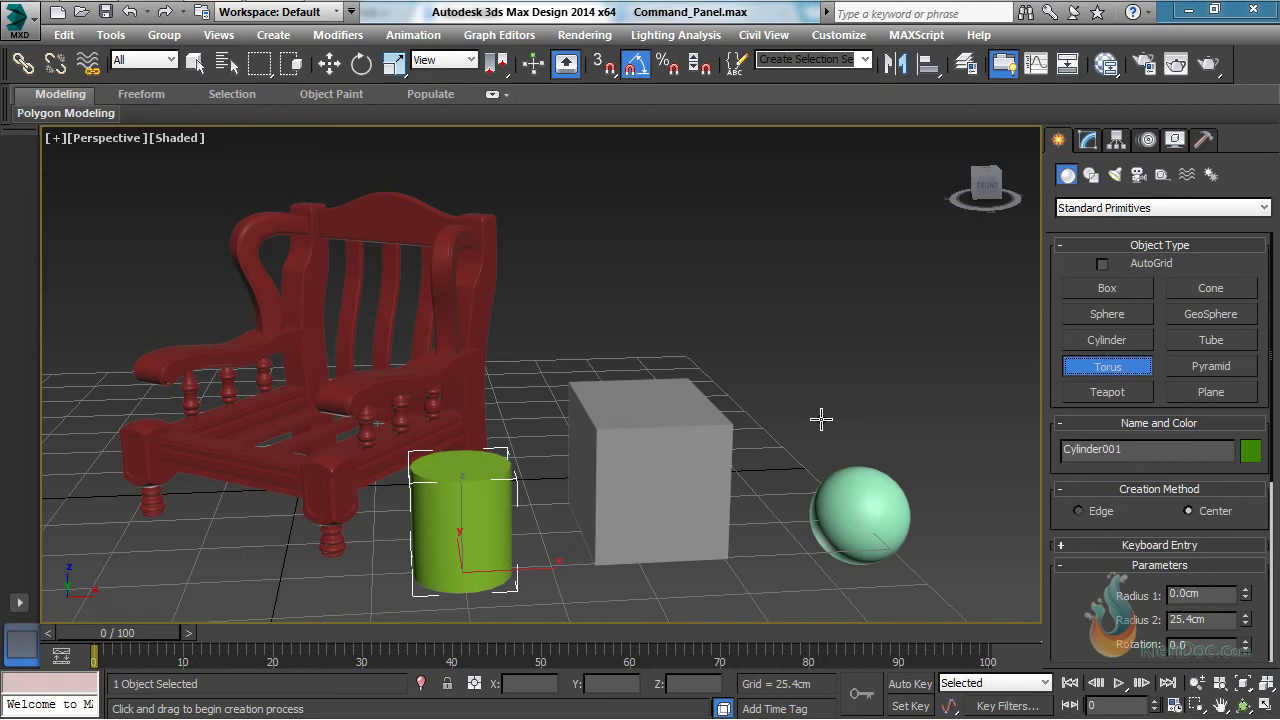
{"action": "left_click_drag", "start_coordinate": [794, 420], "coordinate": [893, 402]}
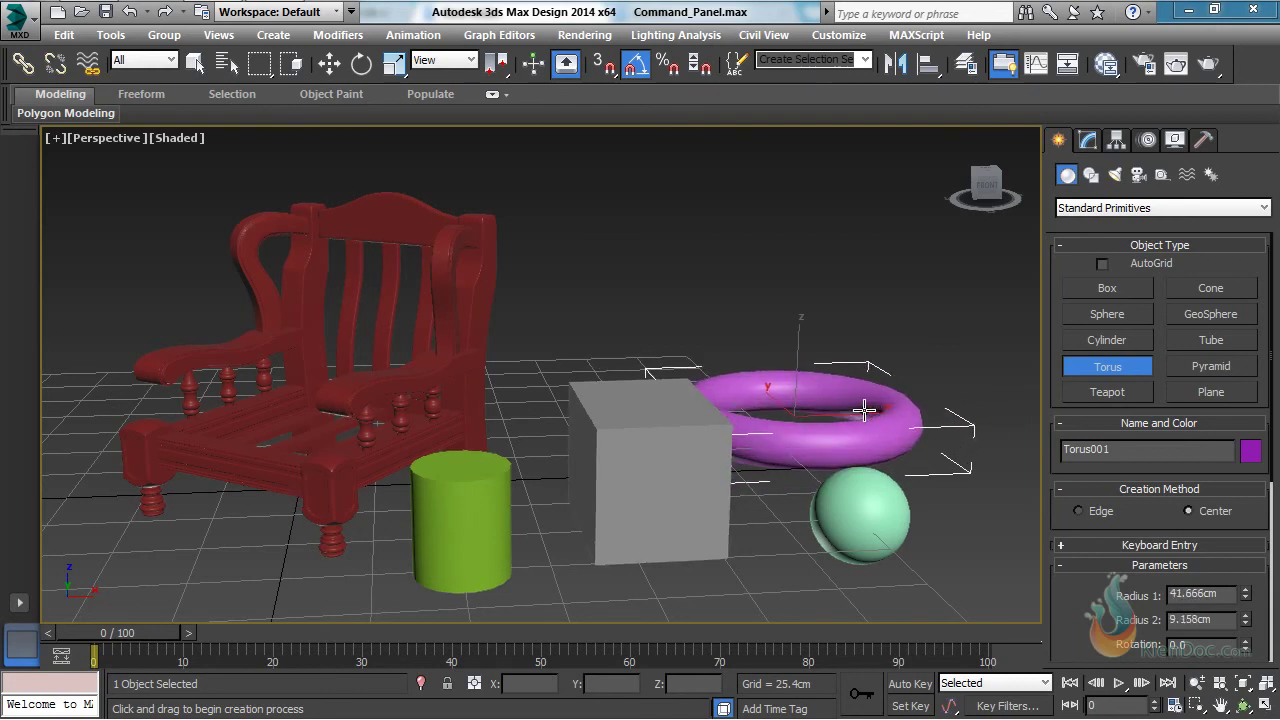
{"action": "left_click", "coordinate": [864, 410]}
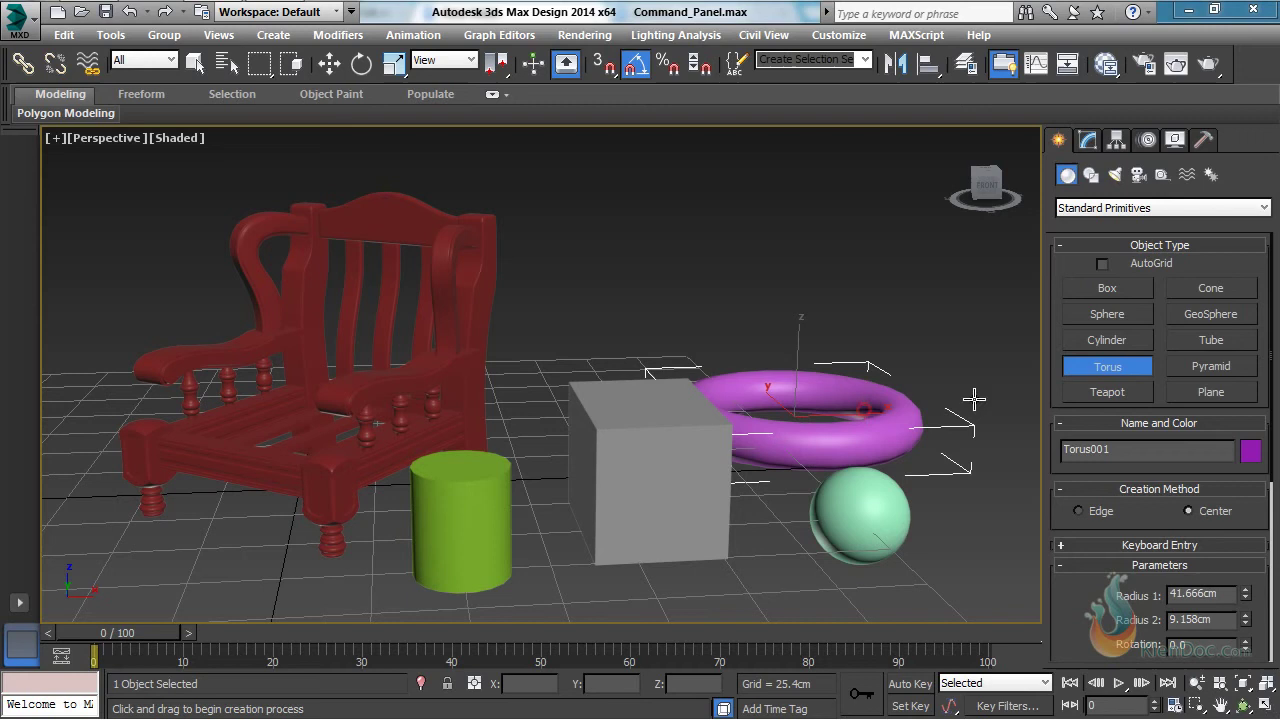
Create a teapot with a radius of about 11 cm on the box's top face, using AutoGrid
{"action": "left_click", "coordinate": [1107, 393]}
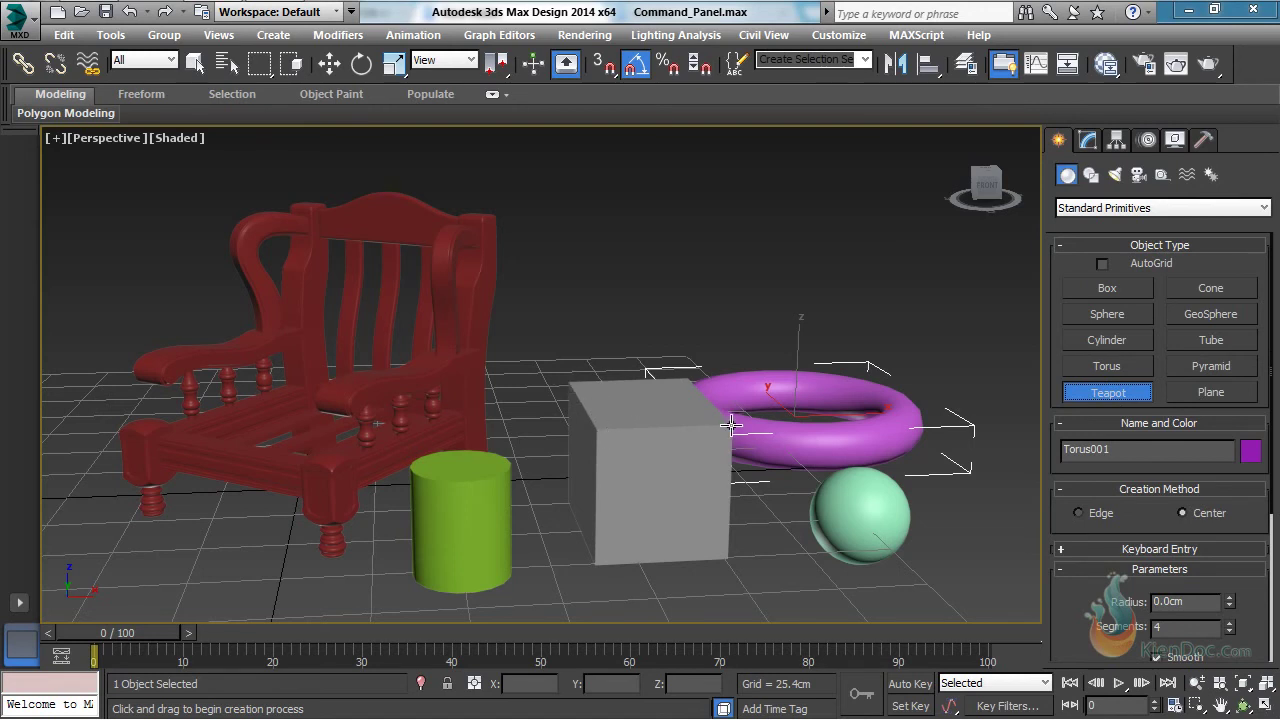
{"action": "left_click", "coordinate": [1106, 265]}
{"action": "left_click", "coordinate": [647, 399]}
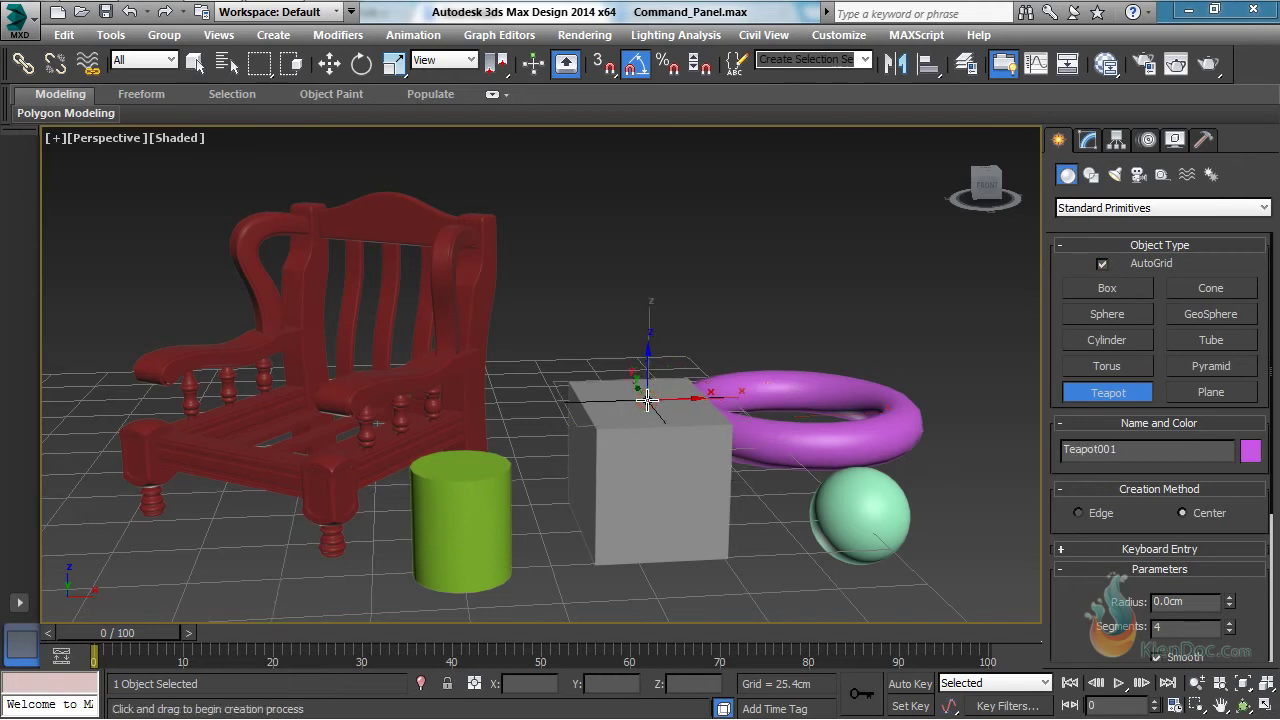
{"action": "mouse_move", "coordinate": [647, 399]}
{"action": "left_mouse_down"}
{"action": "mouse_move", "coordinate": [665, 450]}
{"action": "mouse_move", "coordinate": [653, 390]}
{"action": "left_mouse_up"}
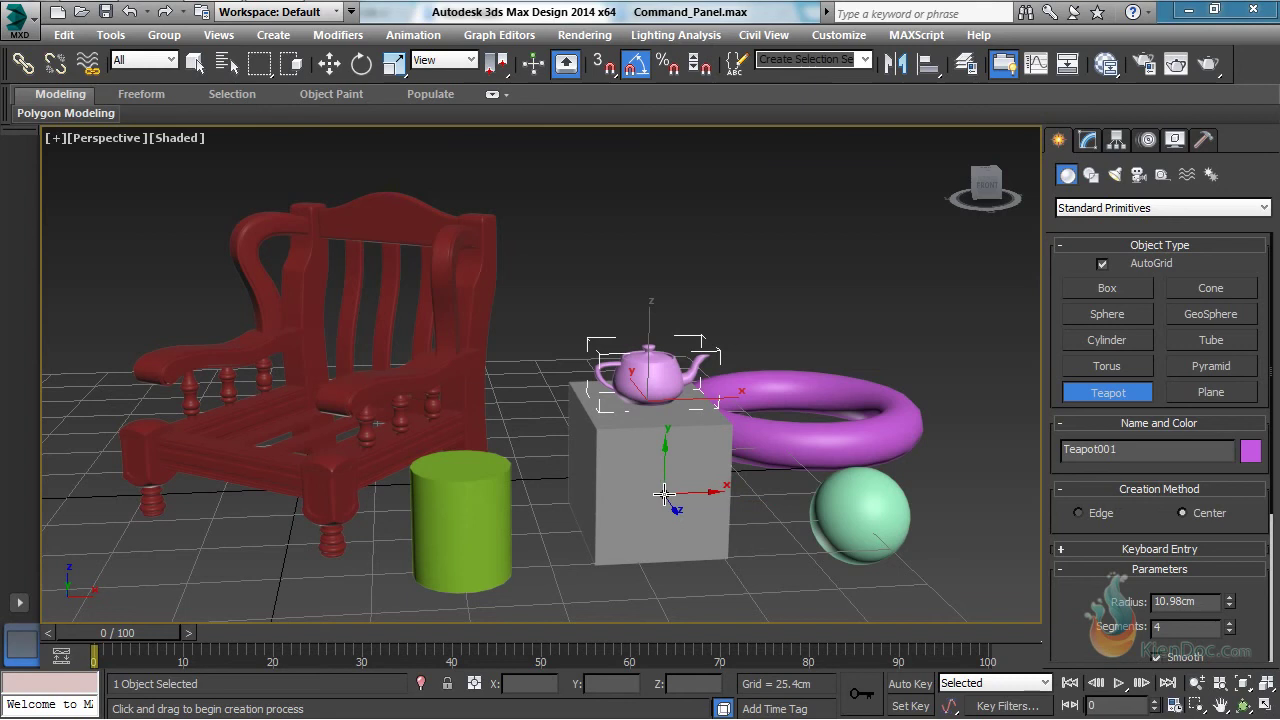
Add AutoGrid teapots to the box's front and side faces, with radii of about 11.3 cm and 10.5 cm
{"action": "left_click_drag", "start_coordinate": [664, 494], "coordinate": [675, 457]}
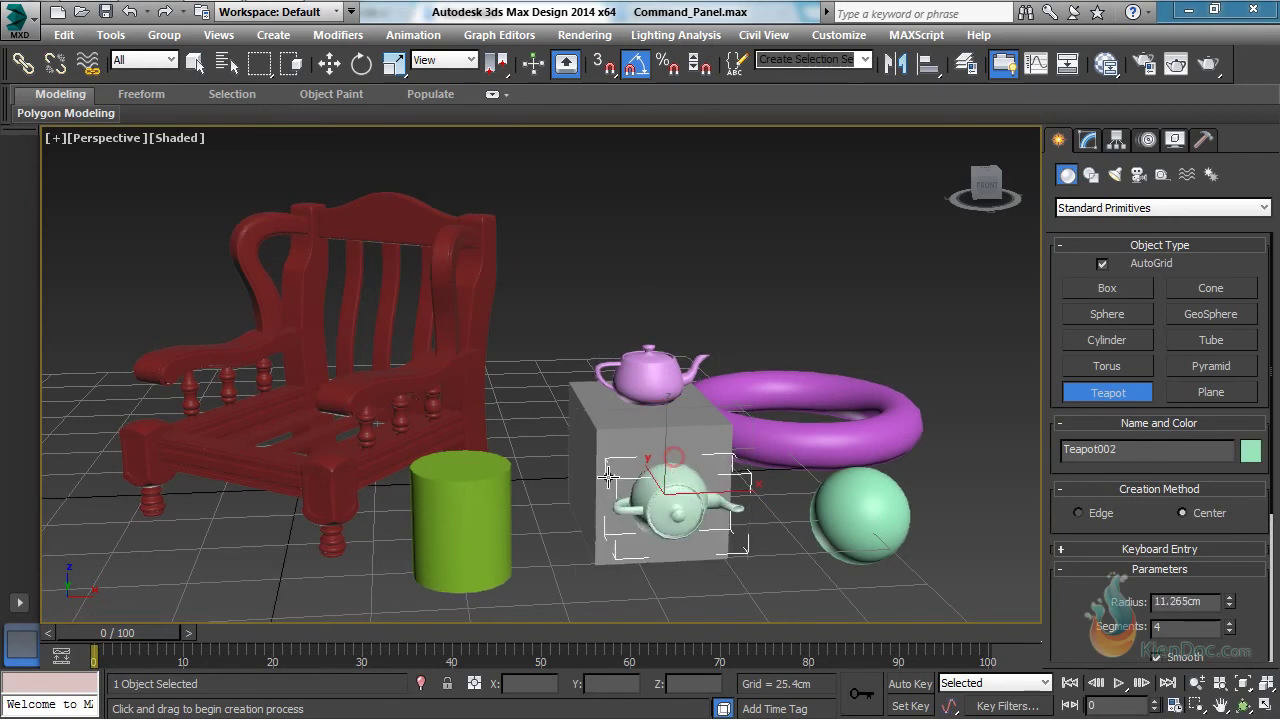
{"action": "mouse_move", "coordinate": [579, 472]}
{"action": "left_mouse_down"}
{"action": "mouse_move", "coordinate": [562, 460]}
{"action": "mouse_move", "coordinate": [578, 470]}
{"action": "mouse_move", "coordinate": [577, 459]}
{"action": "left_mouse_up"}
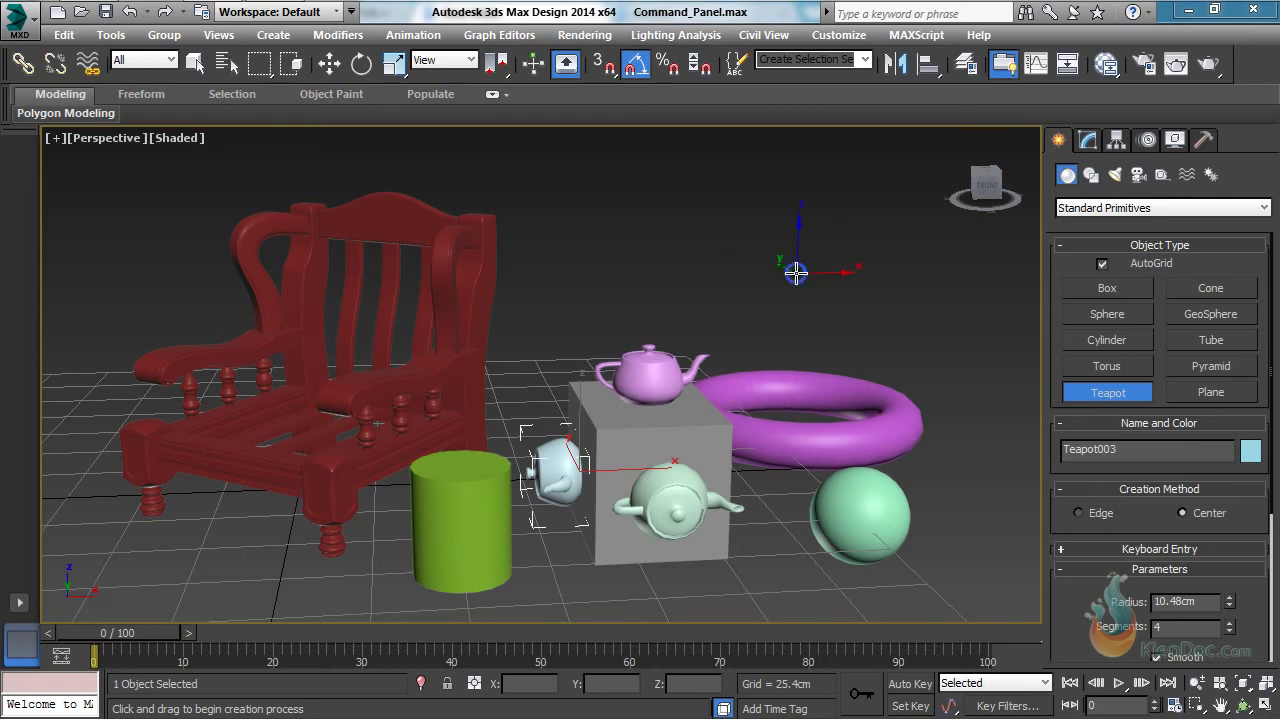
{"action": "key", "text": "w"}
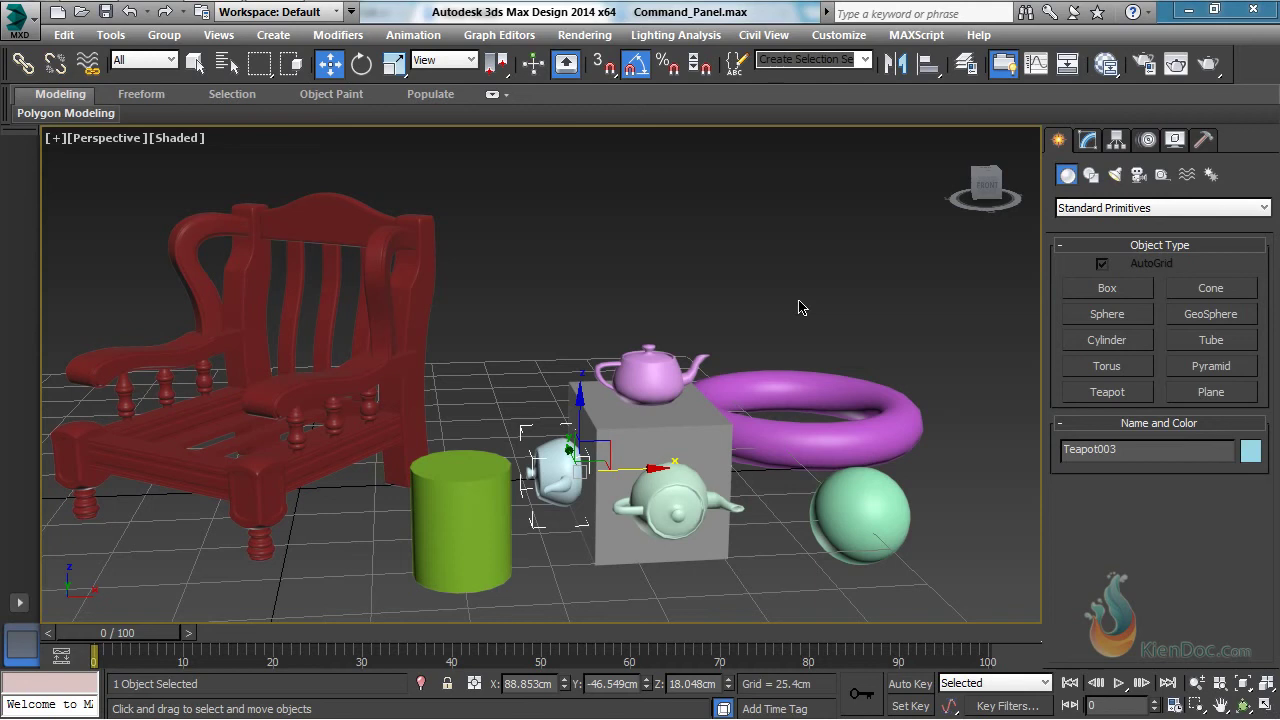
Check the scene in wireframe and with edged faces, returning the viewport to plain shading
{"action": "key", "text": "F3"}
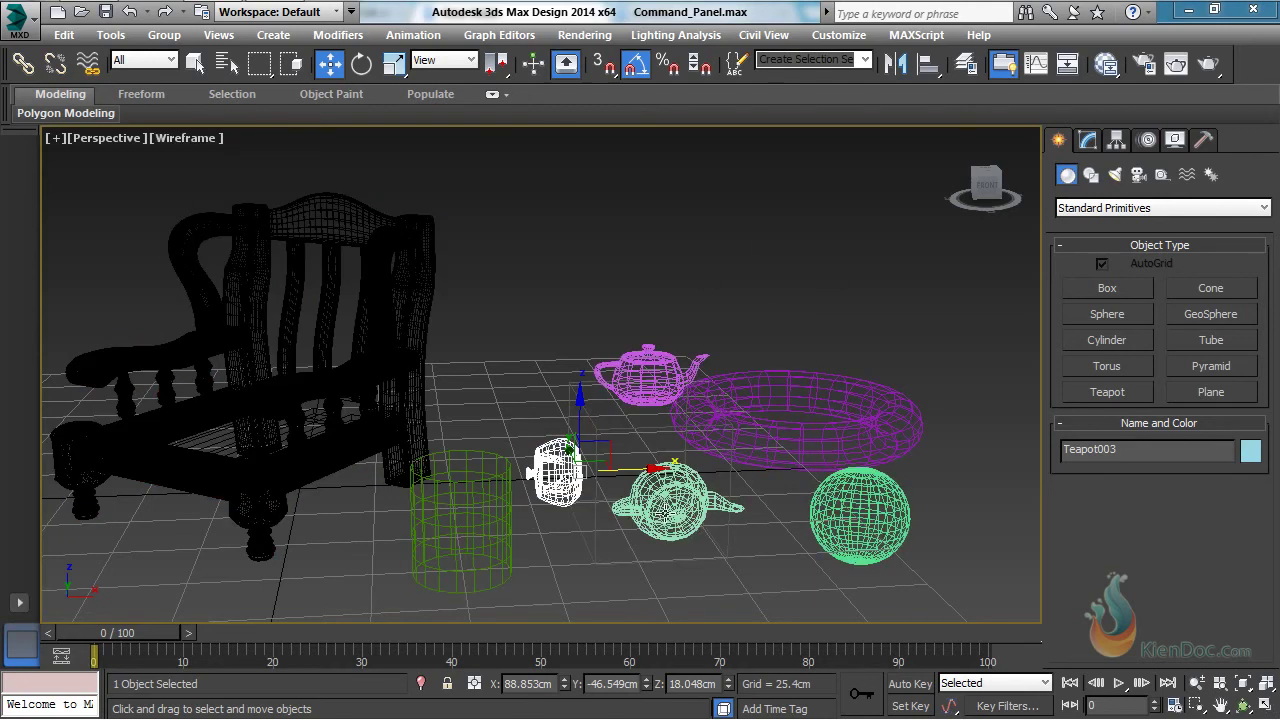
{"action": "key", "text": "F3"}
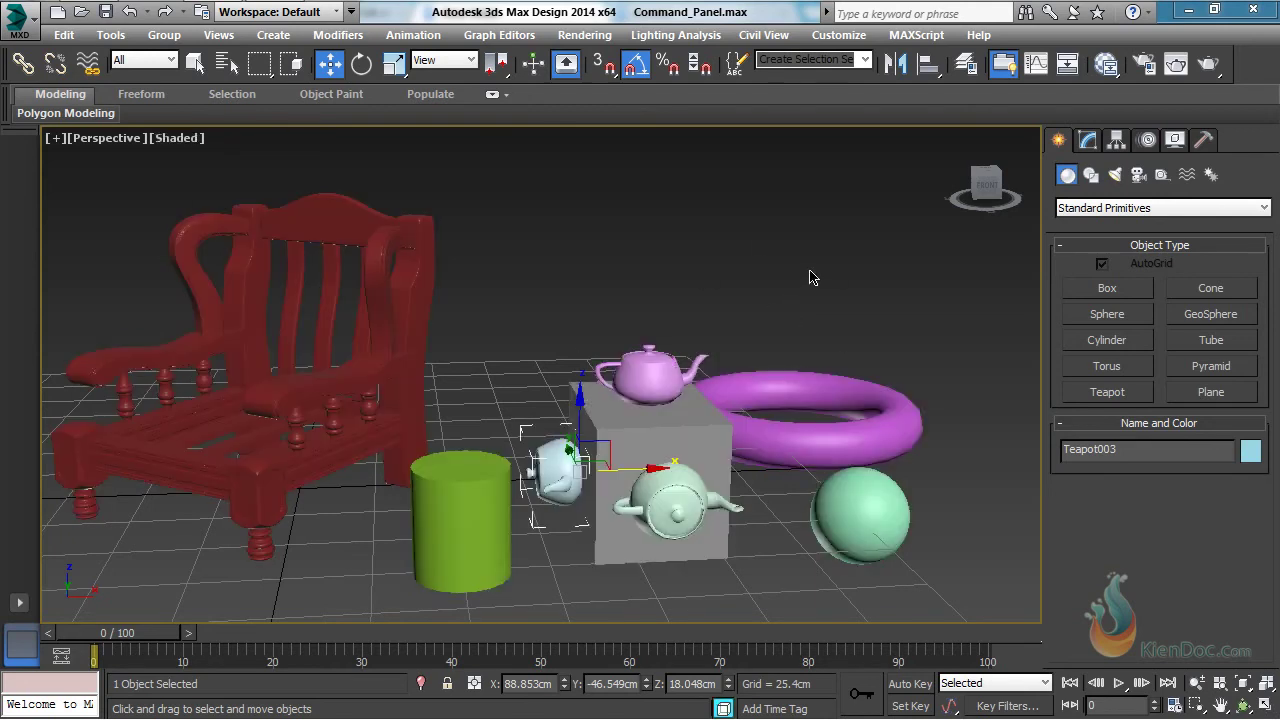
{"action": "key", "text": "F4"}
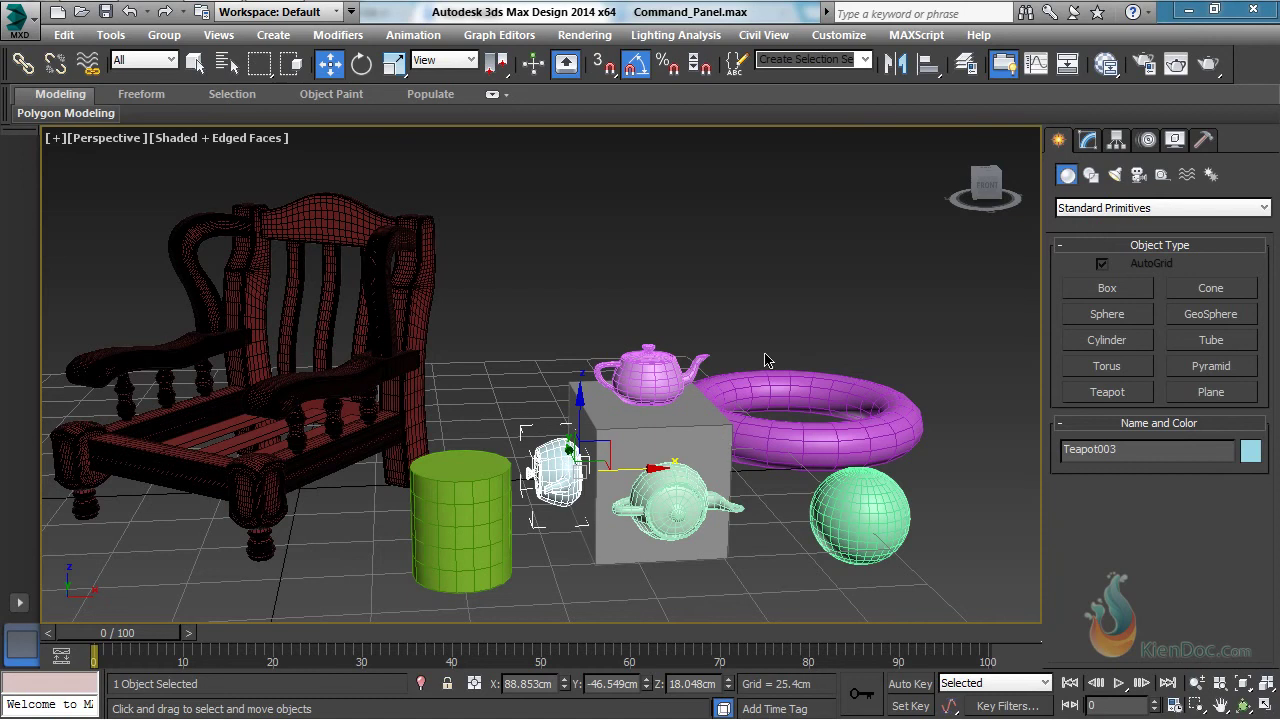
{"action": "key", "text": "F4"}
Resize the grey box to about 55.5 cm long, 49.9 cm wide and 37.7 cm high through its creation parameters
{"action": "left_click", "coordinate": [651, 438]}
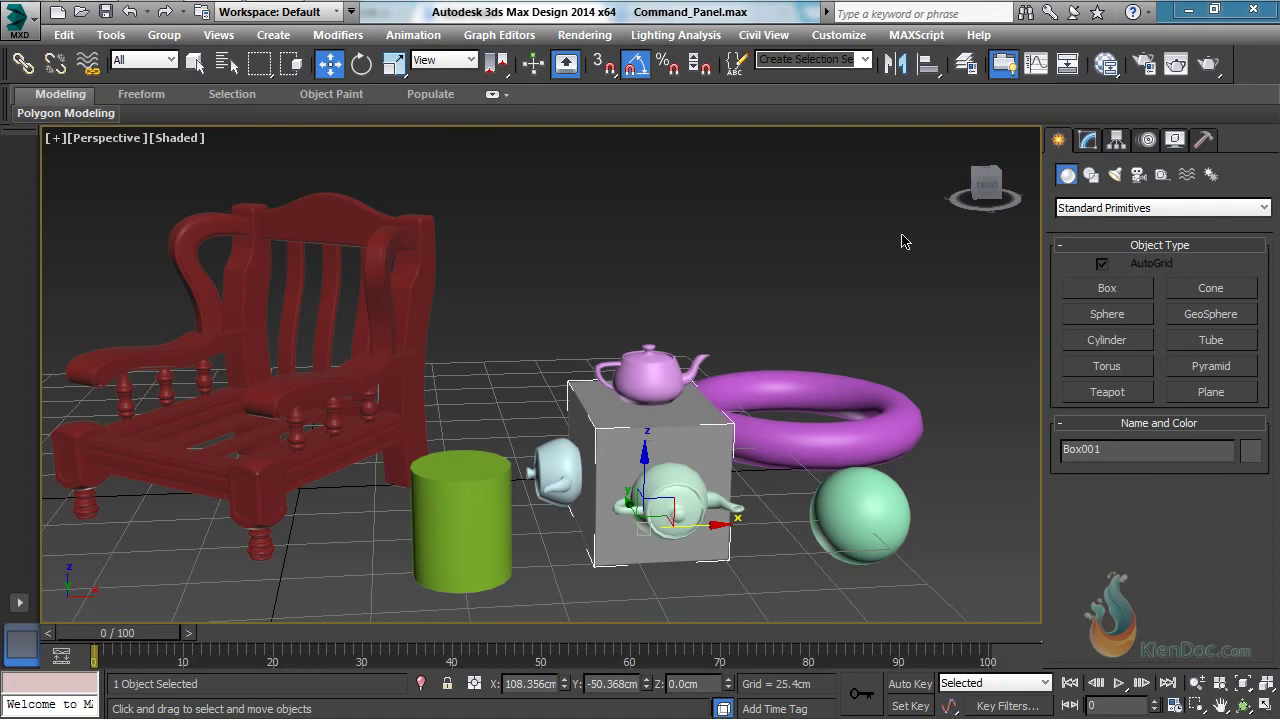
{"action": "left_click", "coordinate": [1088, 142]}
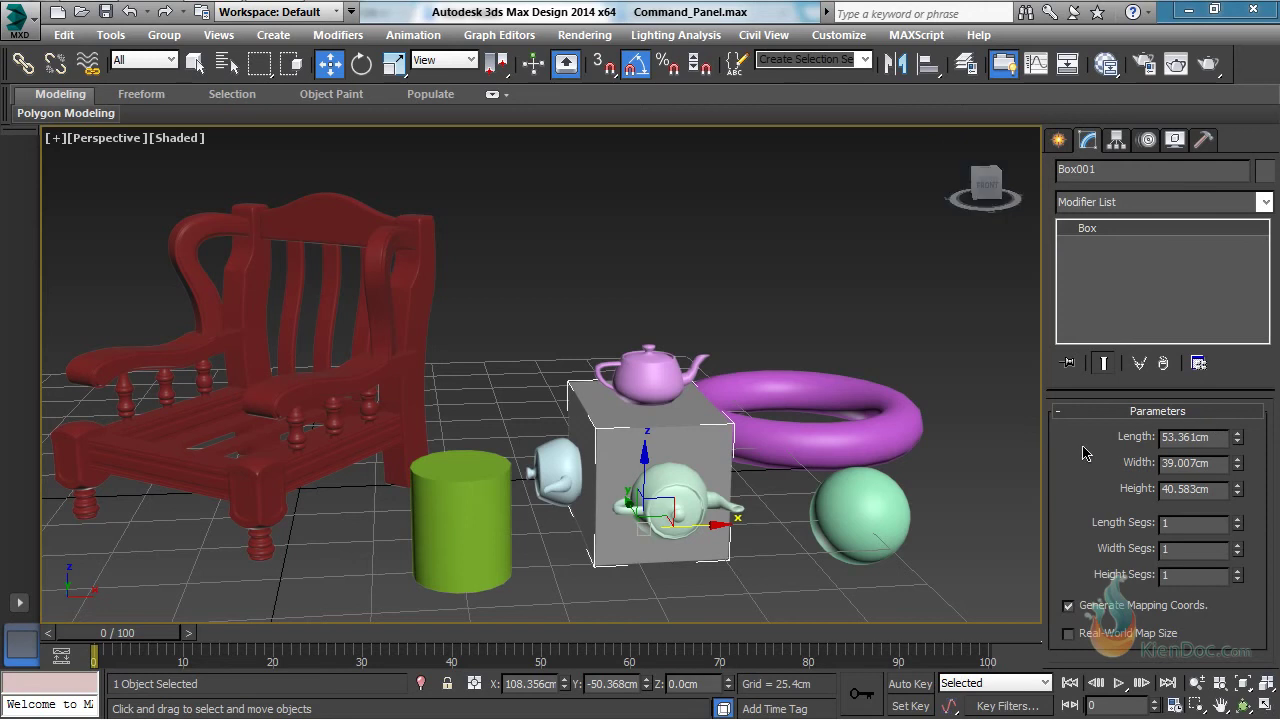
{"action": "double_click", "coordinate": [1175, 437]}
{"action": "key", "text": "Tab"}
{"action": "key", "text": "Tab"}
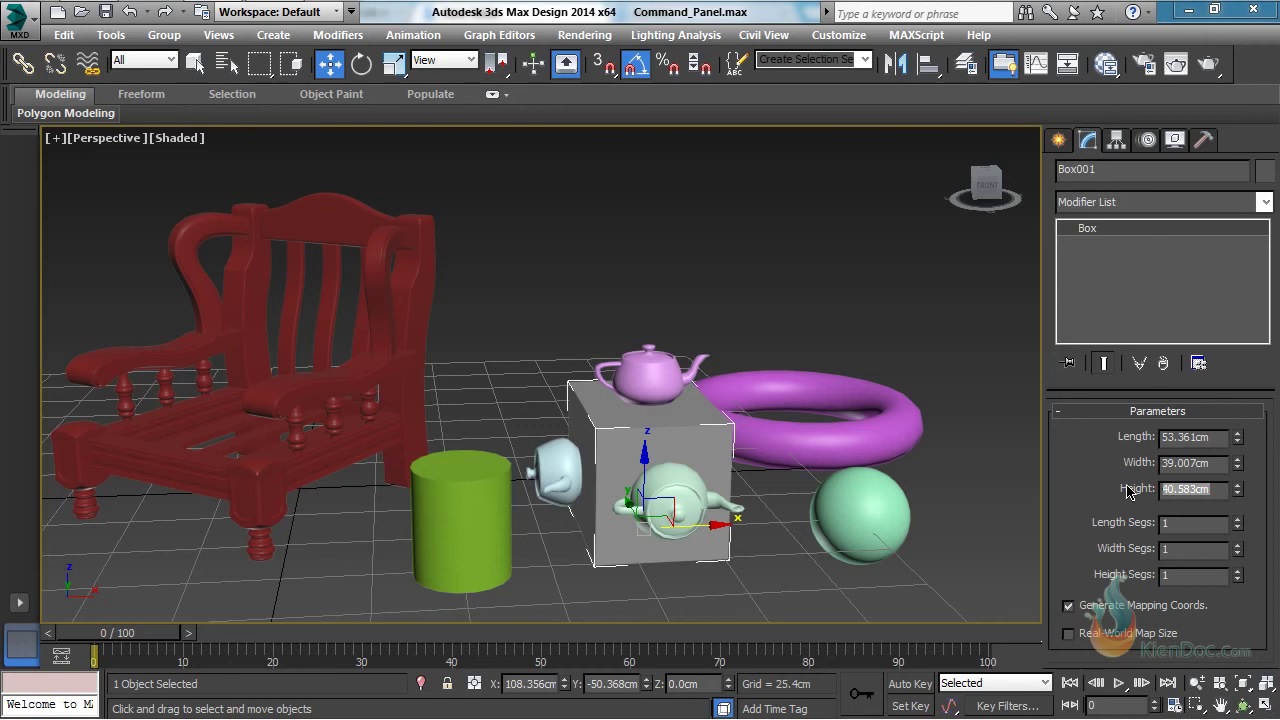
{"action": "left_click", "coordinate": [1105, 485]}
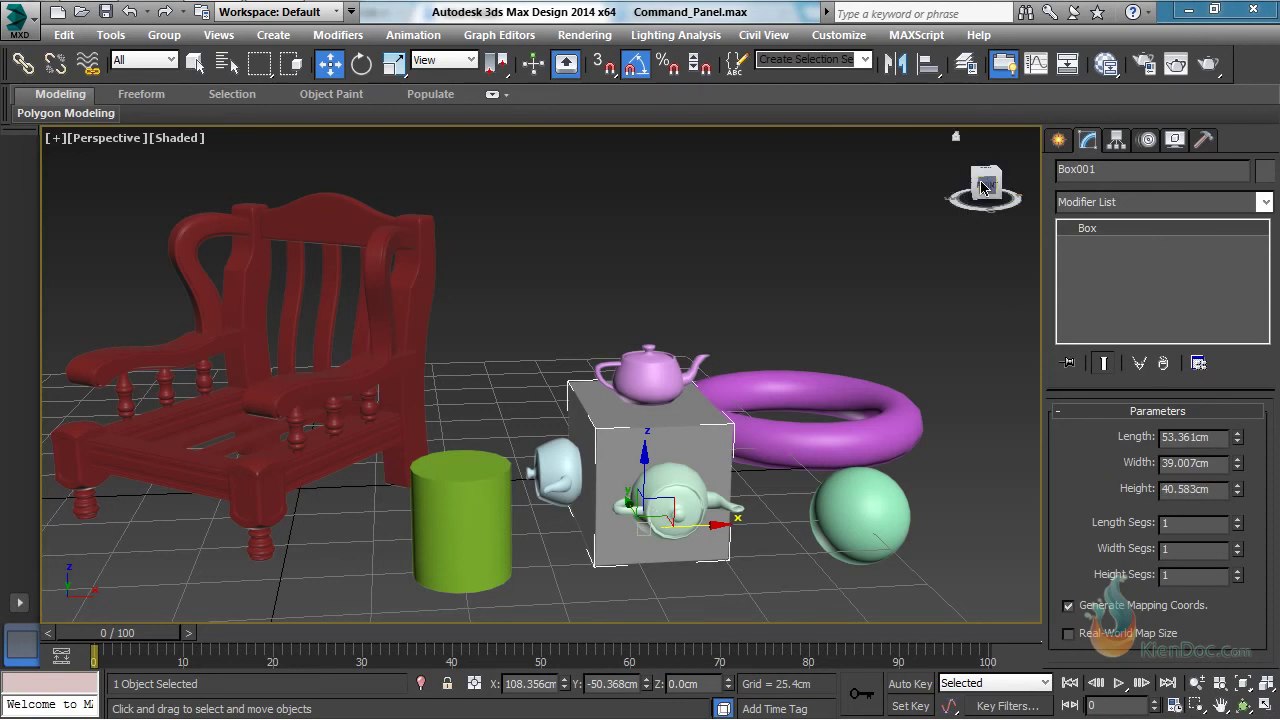
{"action": "left_click_drag", "start_coordinate": [983, 188], "coordinate": [978, 186]}
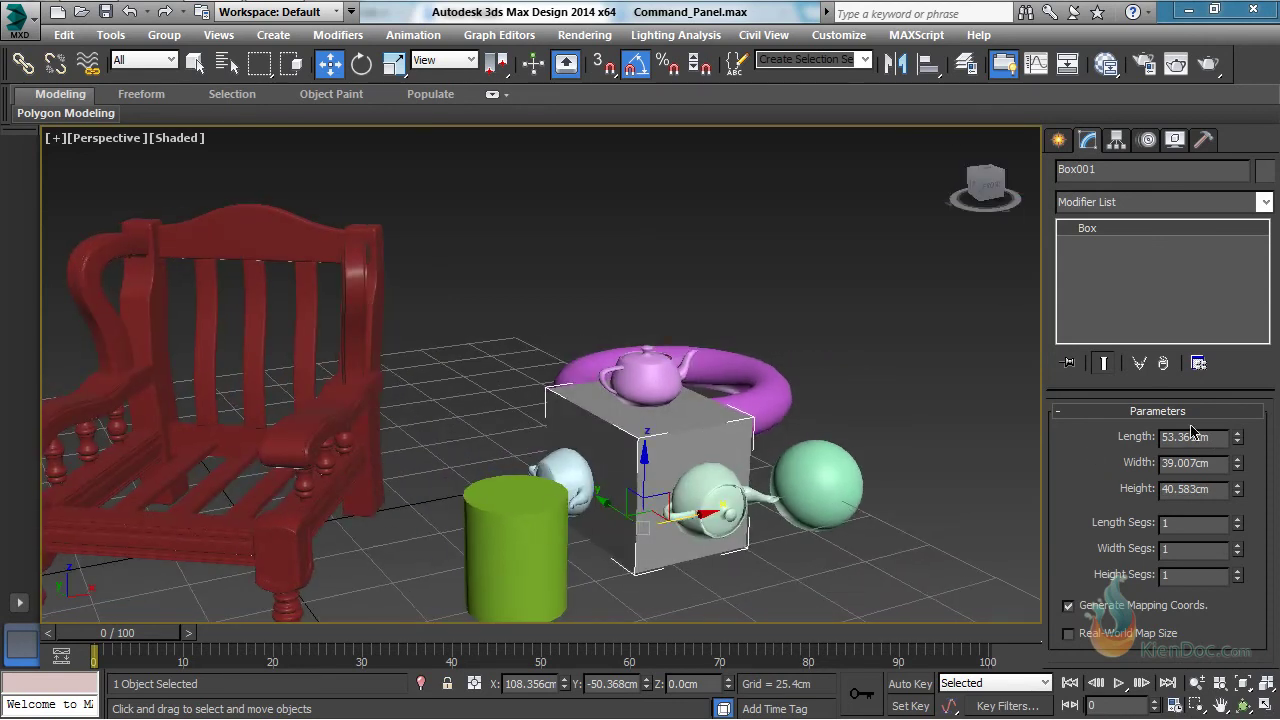
{"action": "mouse_move", "coordinate": [1237, 437]}
{"action": "left_mouse_down"}
{"action": "mouse_move", "coordinate": [1231, 302]}
{"action": "mouse_move", "coordinate": [1234, 490]}
{"action": "mouse_move", "coordinate": [1232, 431]}
{"action": "left_mouse_up"}
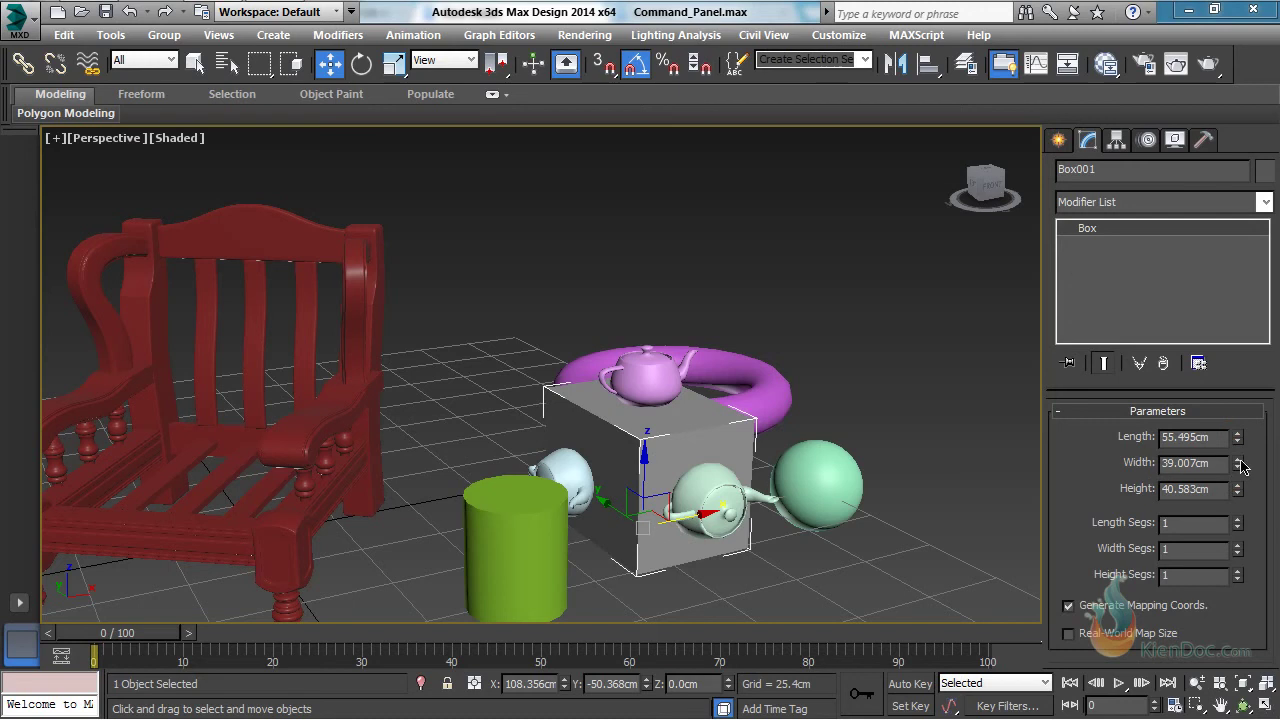
{"action": "left_click_drag", "start_coordinate": [1239, 466], "coordinate": [1236, 433]}
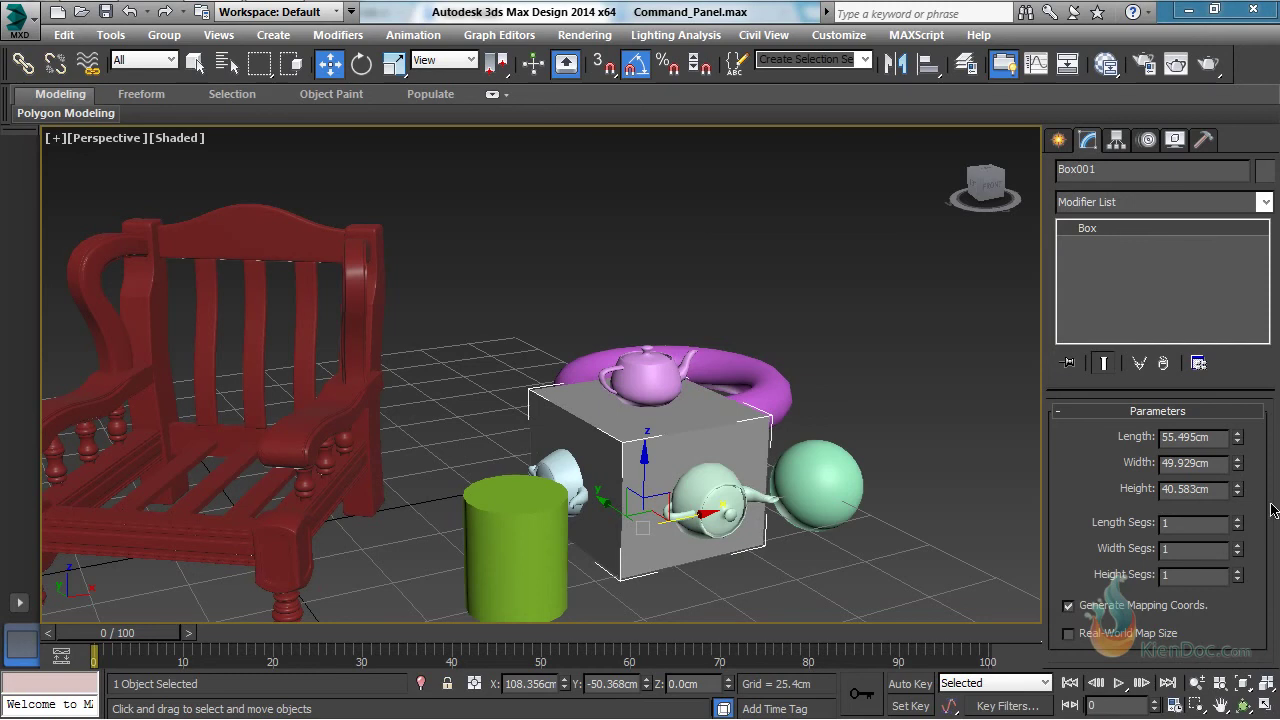
{"action": "mouse_move", "coordinate": [1240, 490]}
{"action": "left_mouse_down"}
{"action": "mouse_move", "coordinate": [1240, 430]}
{"action": "mouse_move", "coordinate": [1242, 505]}
{"action": "mouse_move", "coordinate": [1249, 473]}
{"action": "mouse_move", "coordinate": [1245, 500]}
{"action": "mouse_move", "coordinate": [1238, 488]}
{"action": "left_mouse_up"}
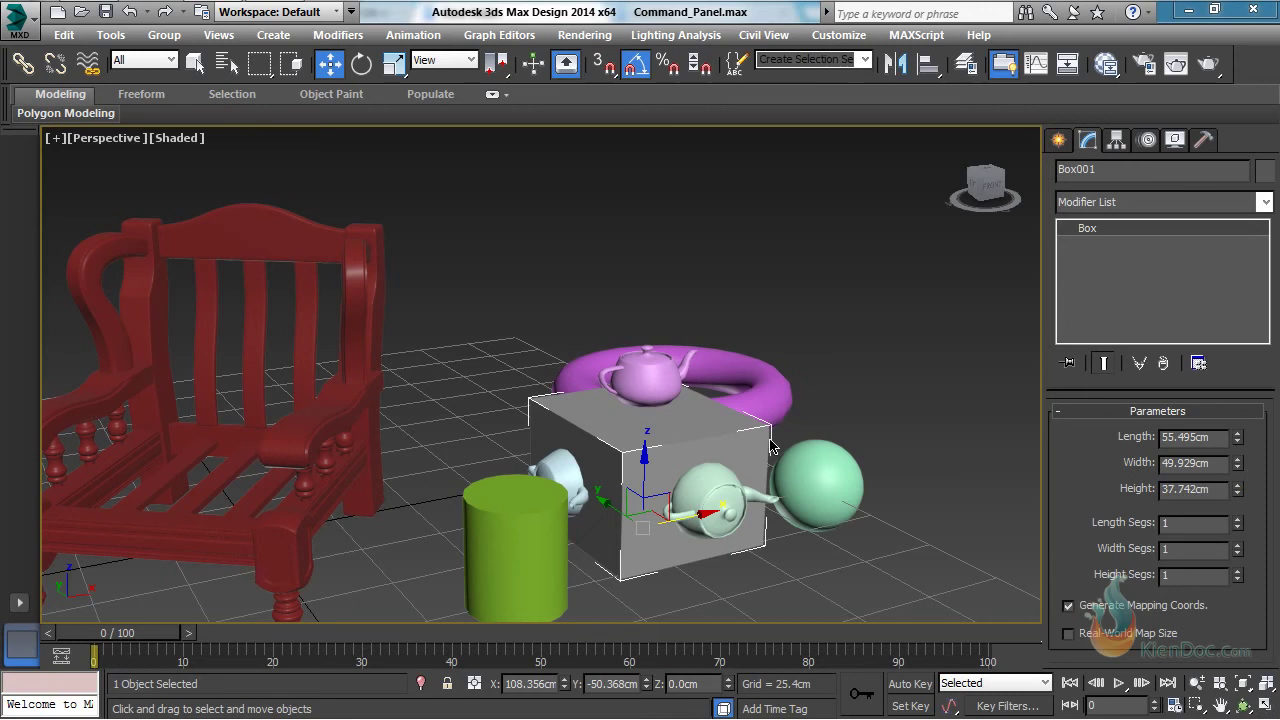
Display edged faces and set the box to 5 length, 7 width and 6 height segments
{"action": "key", "text": "F4"}
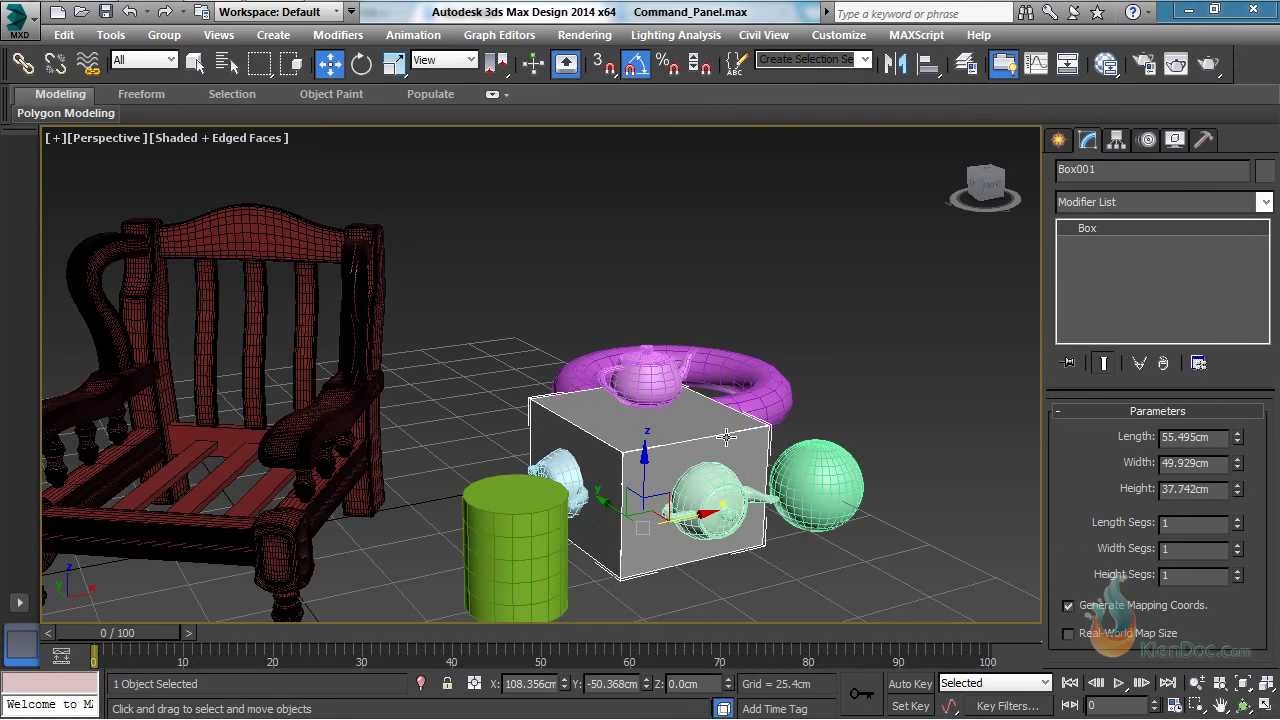
{"action": "left_click", "coordinate": [1082, 511]}
{"action": "left_click_drag", "start_coordinate": [1238, 527], "coordinate": [1234, 487]}
{"action": "left_click_drag", "start_coordinate": [1240, 549], "coordinate": [1236, 491]}
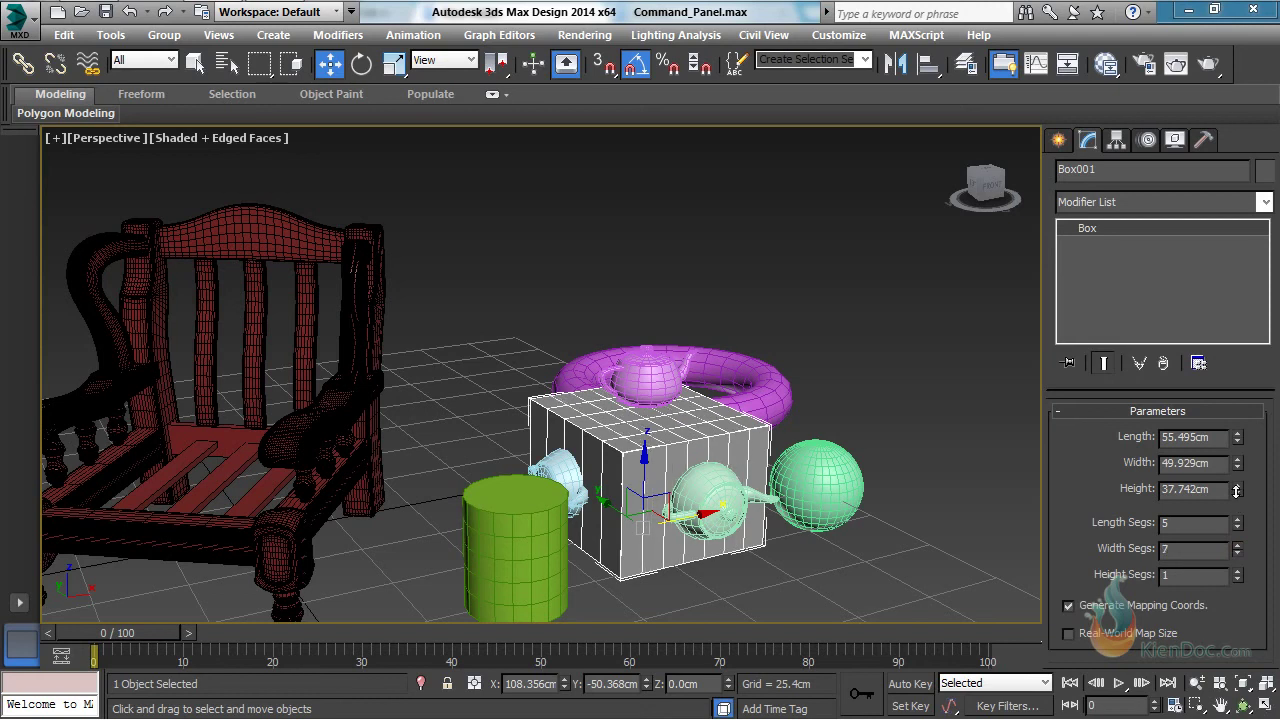
{"action": "left_click_drag", "start_coordinate": [1240, 578], "coordinate": [1233, 531]}
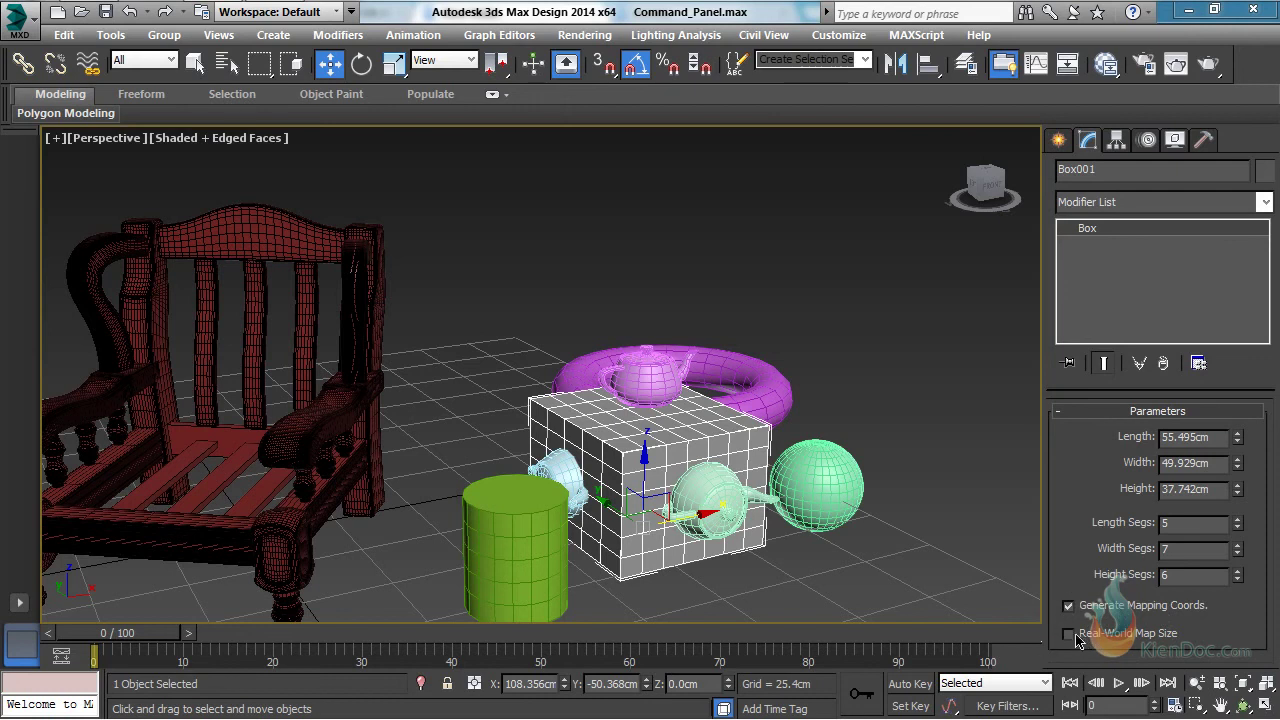
Isolate the green sphere and set its radius to about 14.7 cm and its segments to 36
{"action": "left_click", "coordinate": [817, 474]}
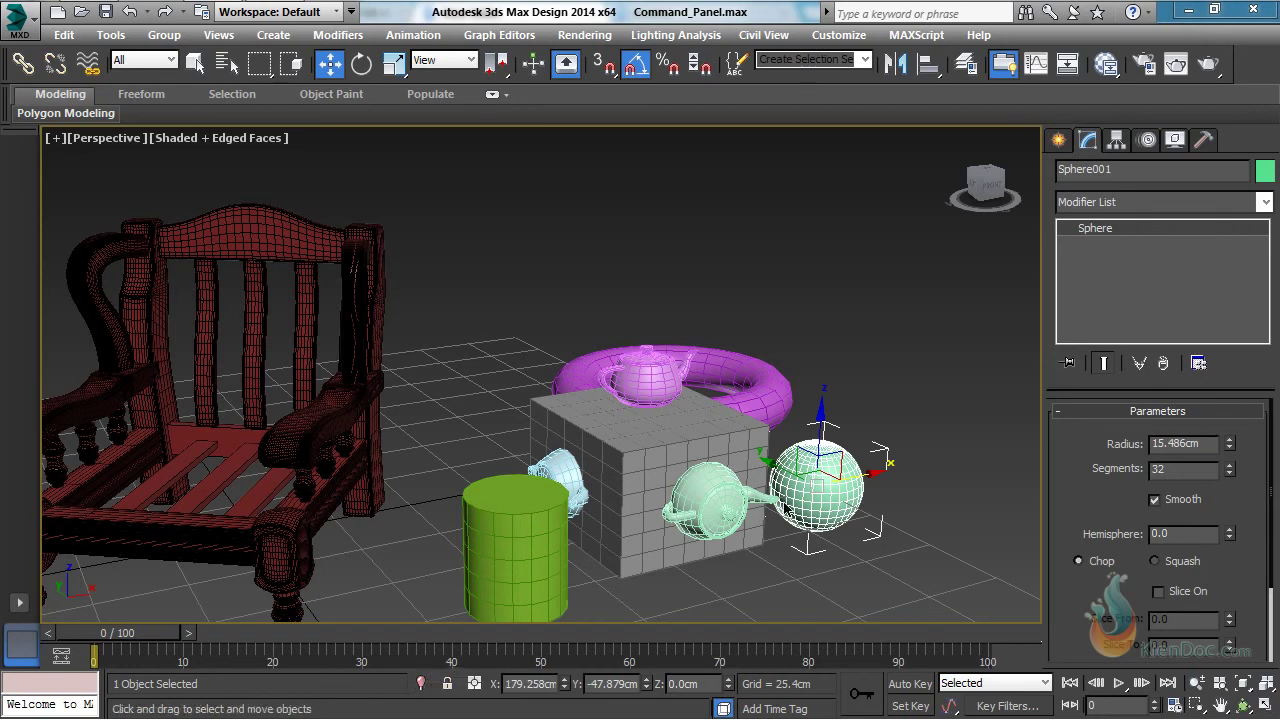
{"action": "left_click", "coordinate": [422, 684]}
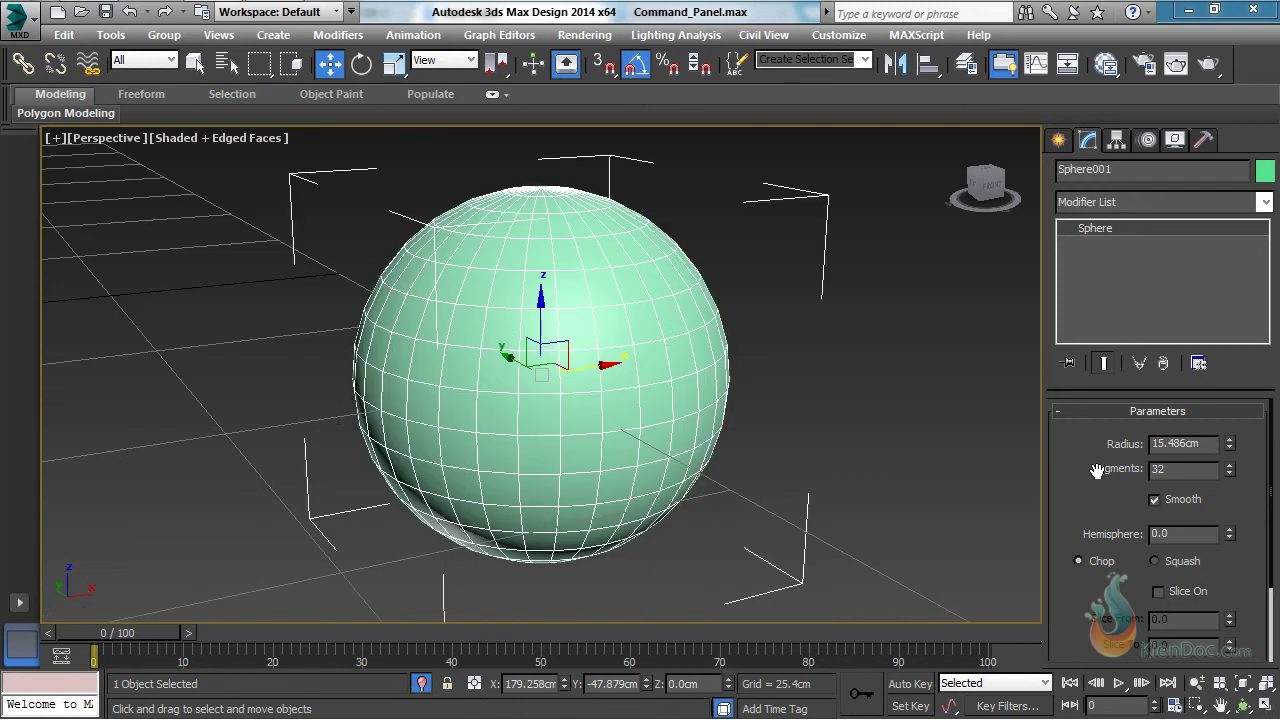
{"action": "mouse_move", "coordinate": [1230, 443]}
{"action": "left_mouse_down"}
{"action": "mouse_move", "coordinate": [1244, 500]}
{"action": "mouse_move", "coordinate": [1248, 446]}
{"action": "left_mouse_up"}
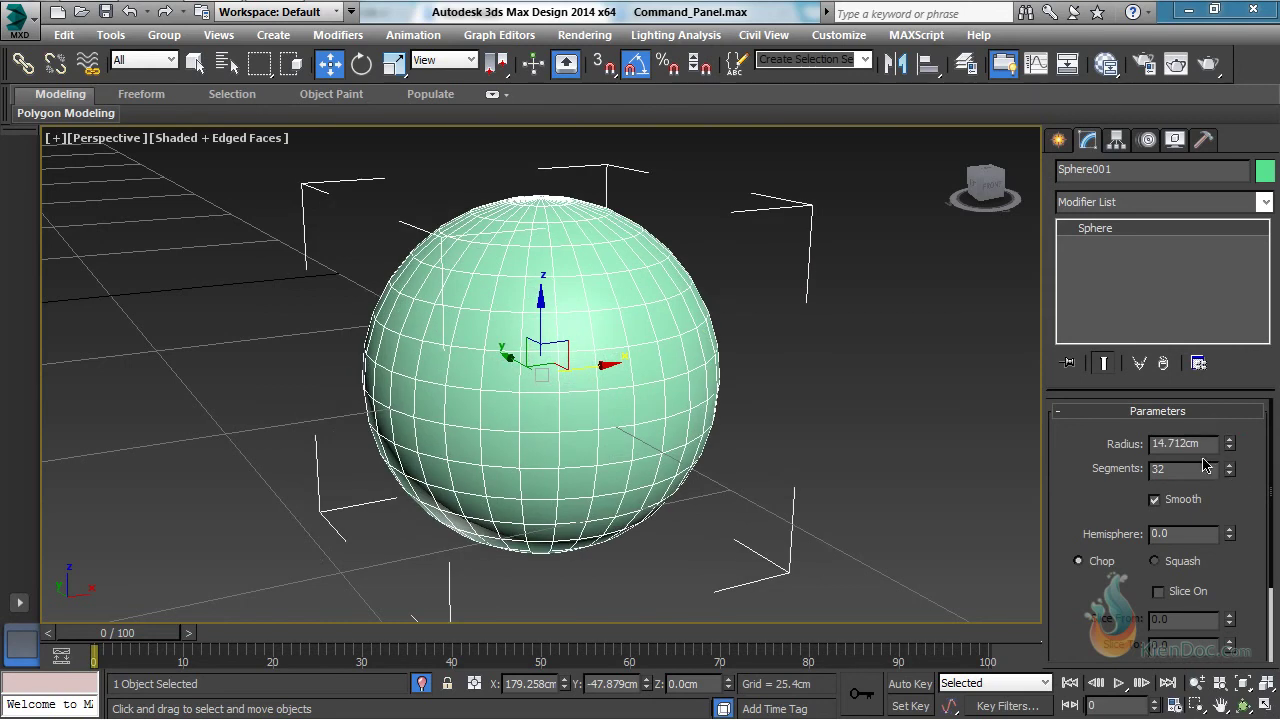
{"action": "left_click_drag", "start_coordinate": [1233, 473], "coordinate": [1226, 432]}
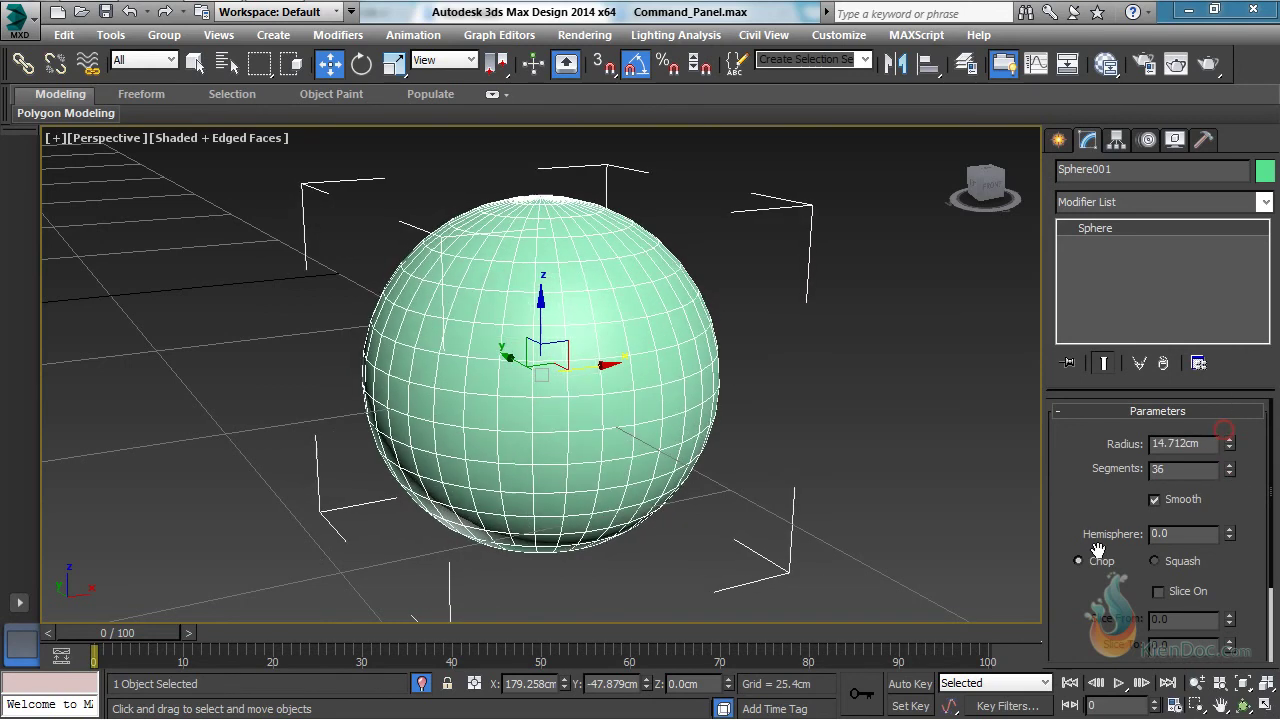
Cut the sphere with a Hemisphere value of 0.5, then raise it to 0.52
{"action": "double_click", "coordinate": [1189, 538]}
{"action": "type", "text": ".5"}
{"action": "key", "text": "Return"}
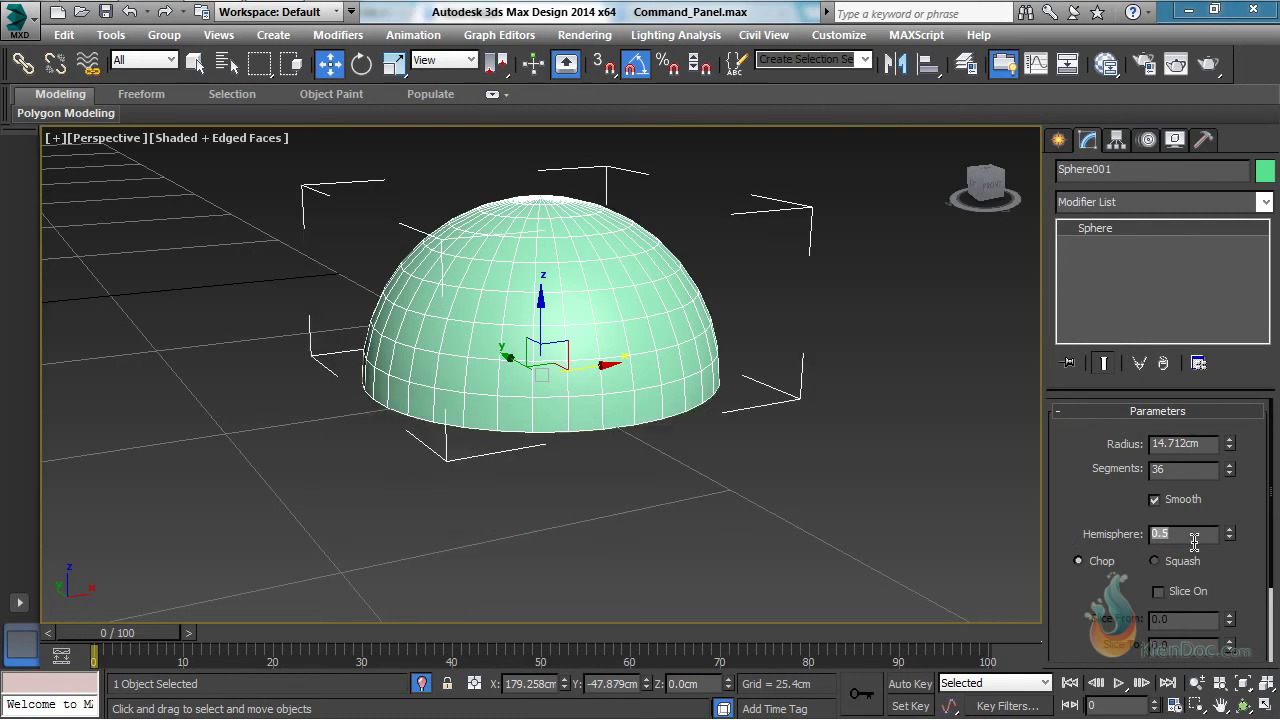
{"action": "mouse_move", "coordinate": [1230, 536]}
{"action": "left_mouse_down"}
{"action": "mouse_move", "coordinate": [1226, 450]}
{"action": "mouse_move", "coordinate": [1229, 548]}
{"action": "mouse_move", "coordinate": [1221, 522]}
{"action": "left_mouse_up"}
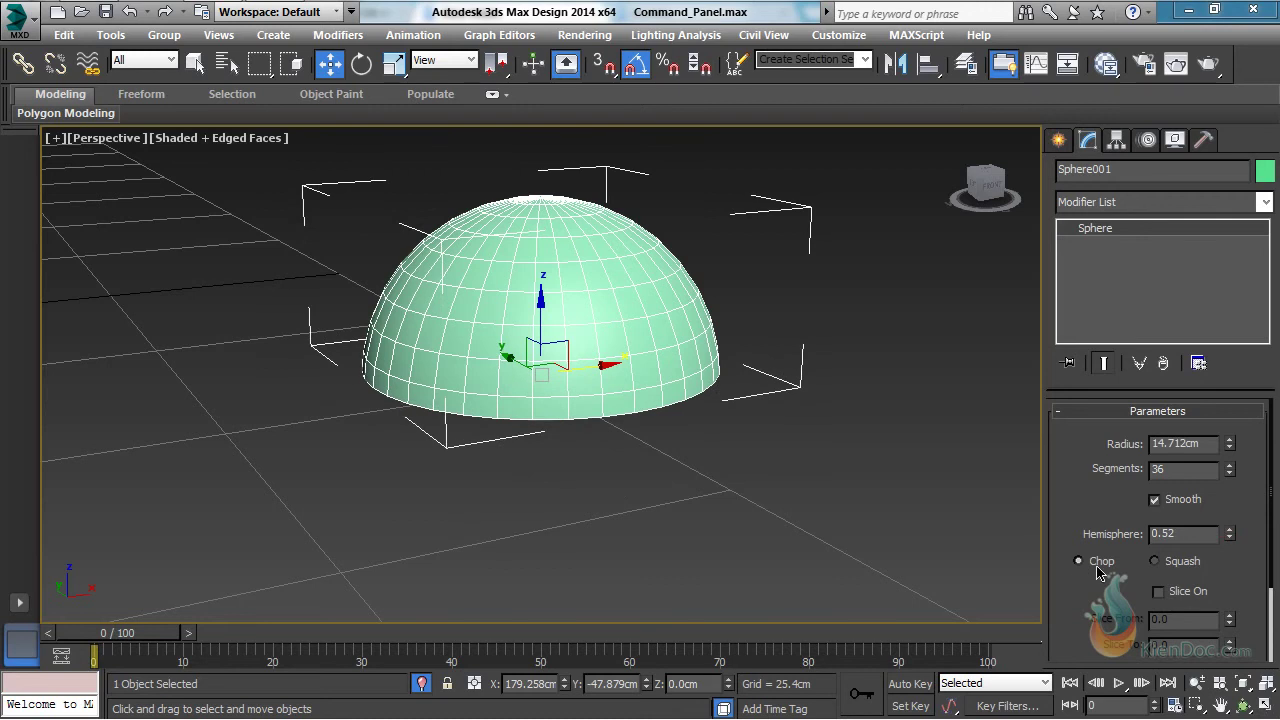
Try the Squash hemisphere mode on the sphere, switch back to Chop and reset Hemisphere to 0
{"action": "left_click", "coordinate": [1163, 566]}
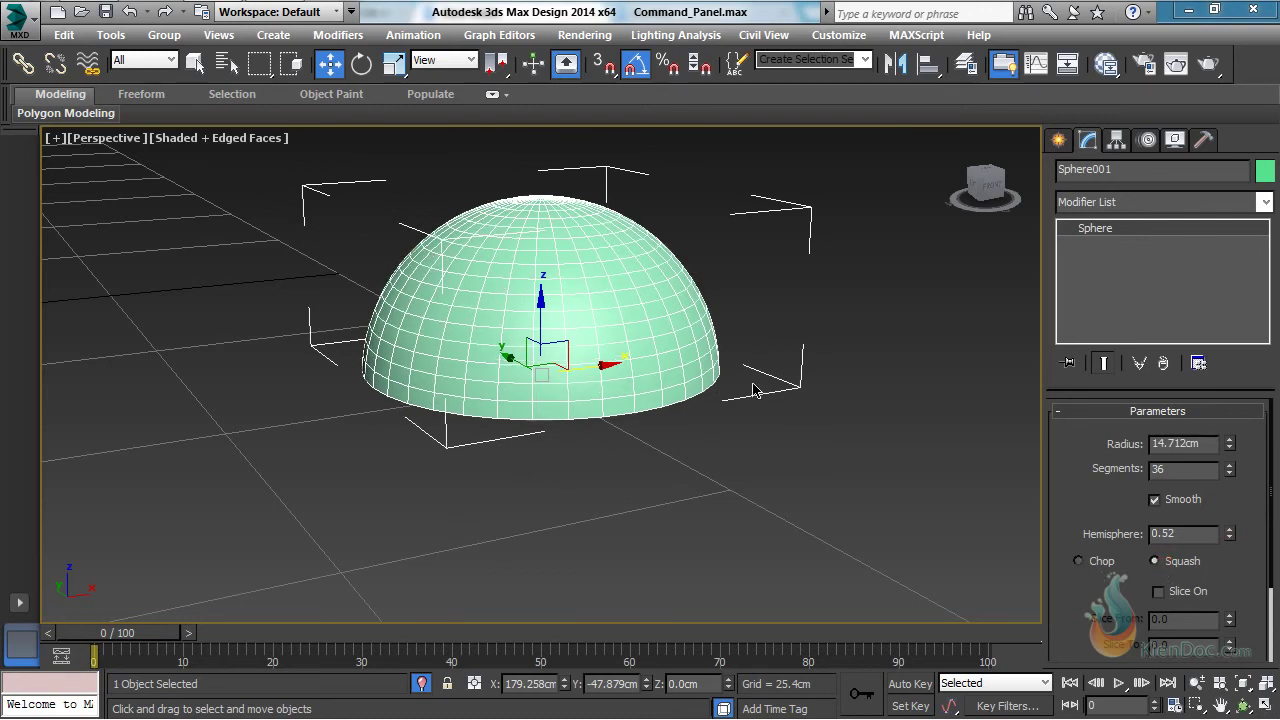
{"action": "left_click", "coordinate": [1089, 564]}
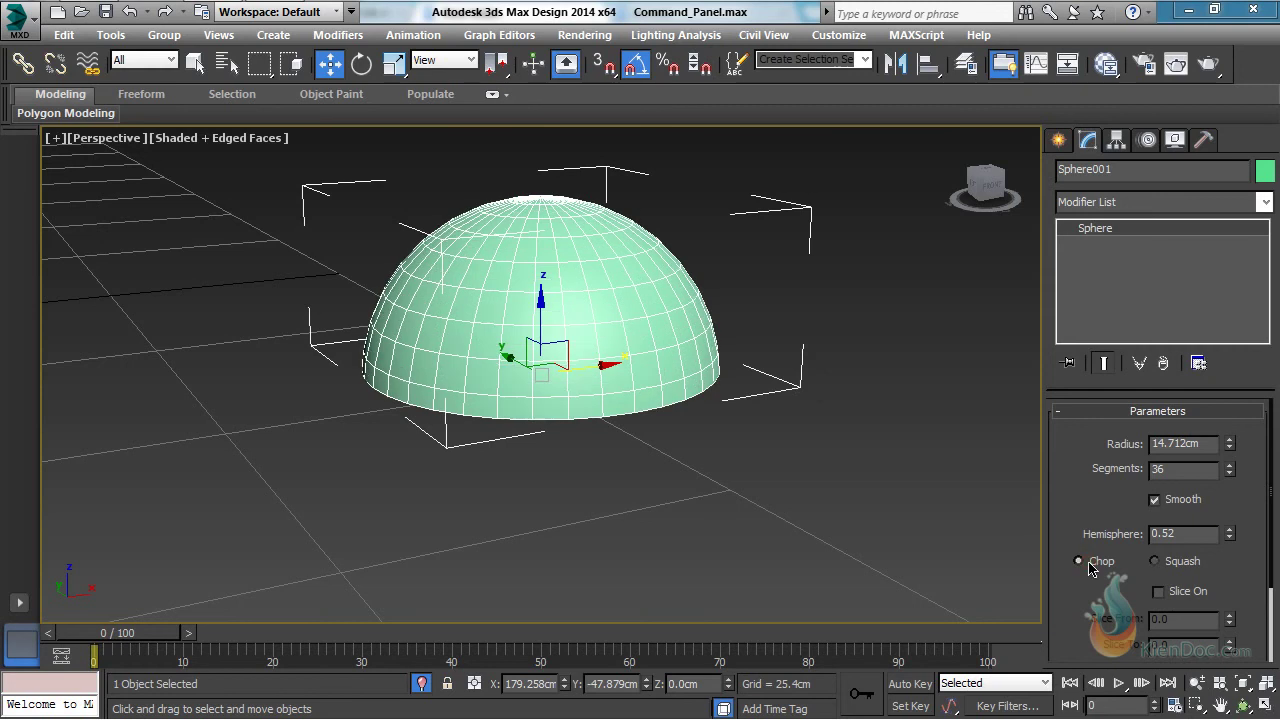
{"action": "double_click", "coordinate": [1190, 533]}
{"action": "right_click", "coordinate": [1241, 536]}
In a top view framed on the sphere, enable slicing and set Slice From to 180
{"action": "left_click_drag", "start_coordinate": [1060, 605], "coordinate": [1064, 504]}
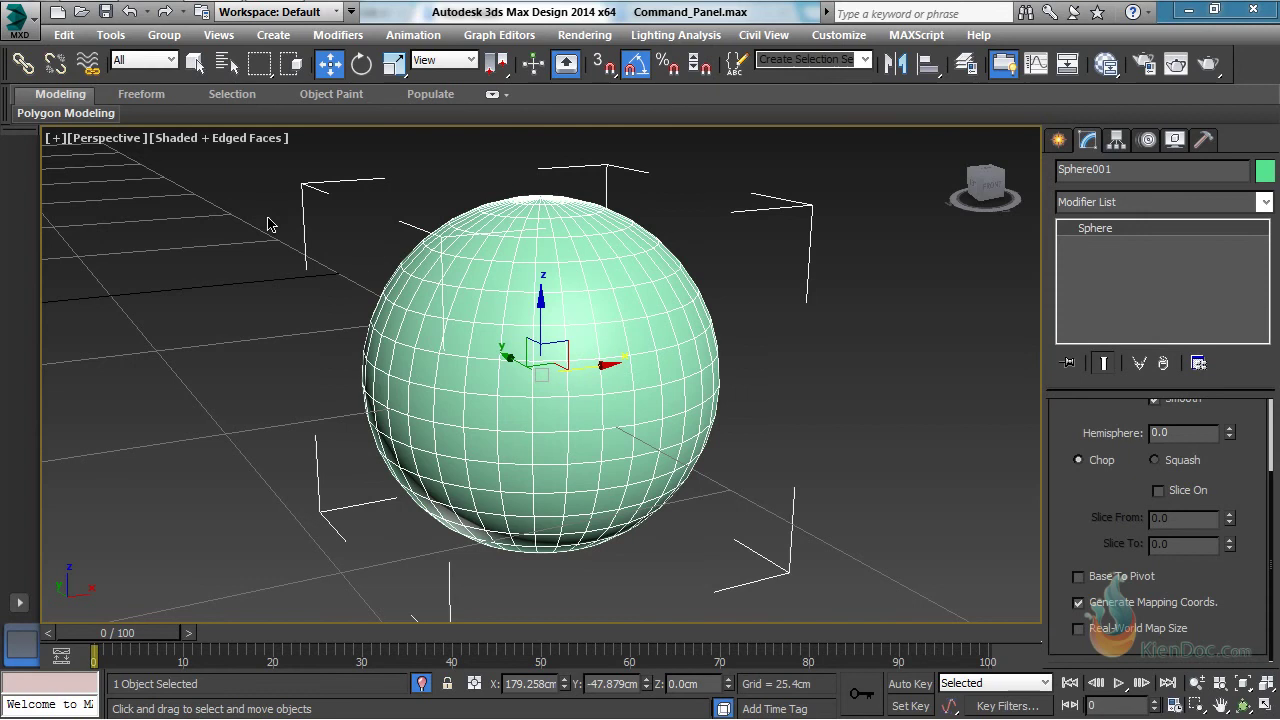
{"action": "left_click", "coordinate": [107, 139]}
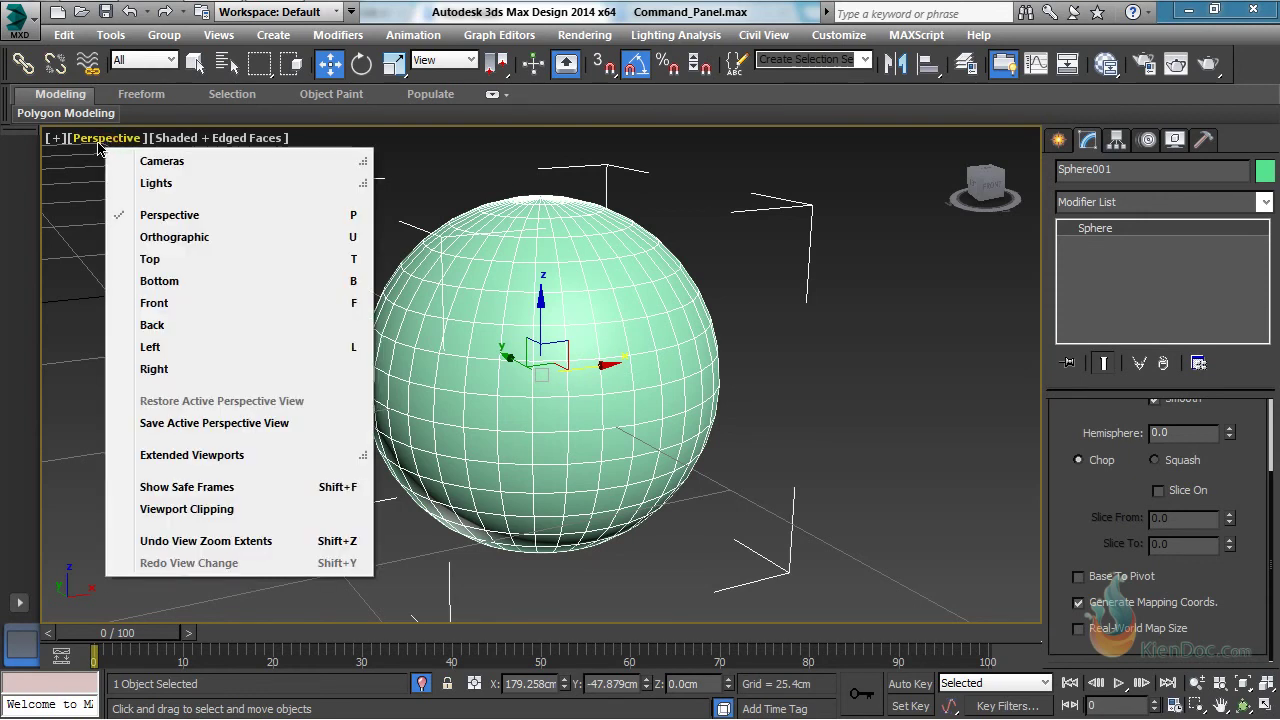
{"action": "left_click", "coordinate": [160, 261]}
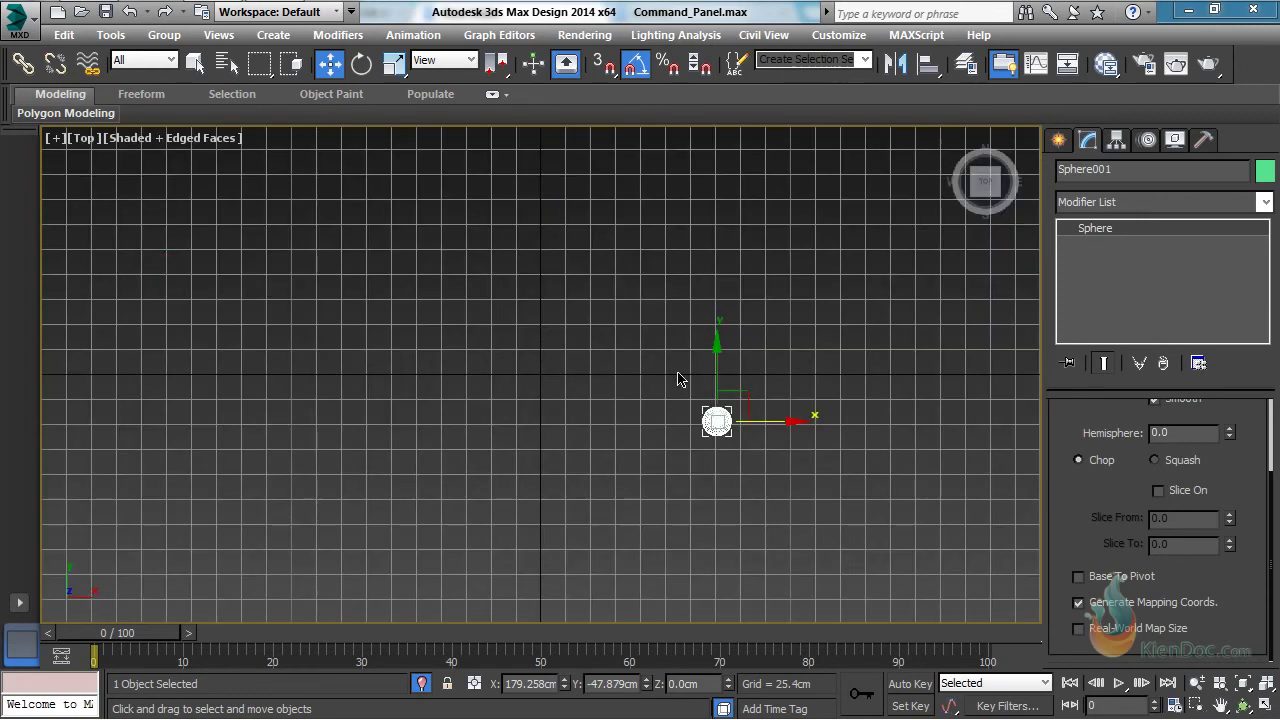
{"action": "key", "text": "z"}
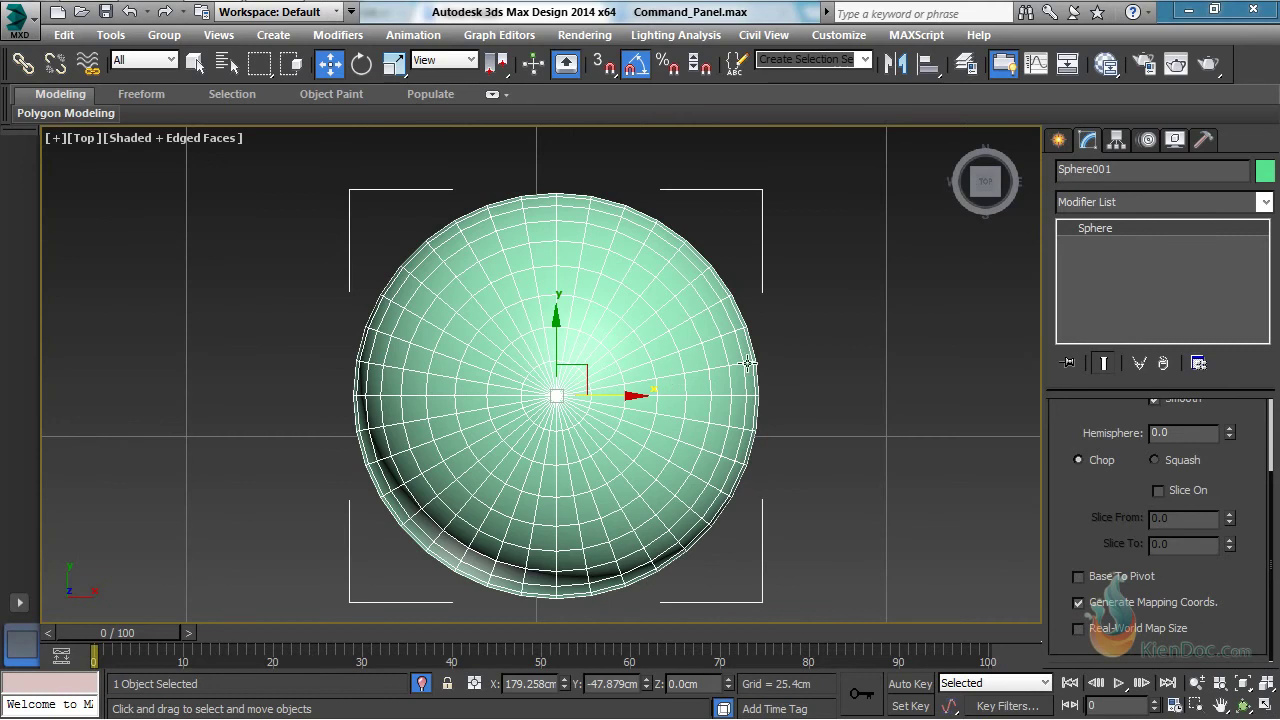
{"action": "left_click", "coordinate": [1170, 491]}
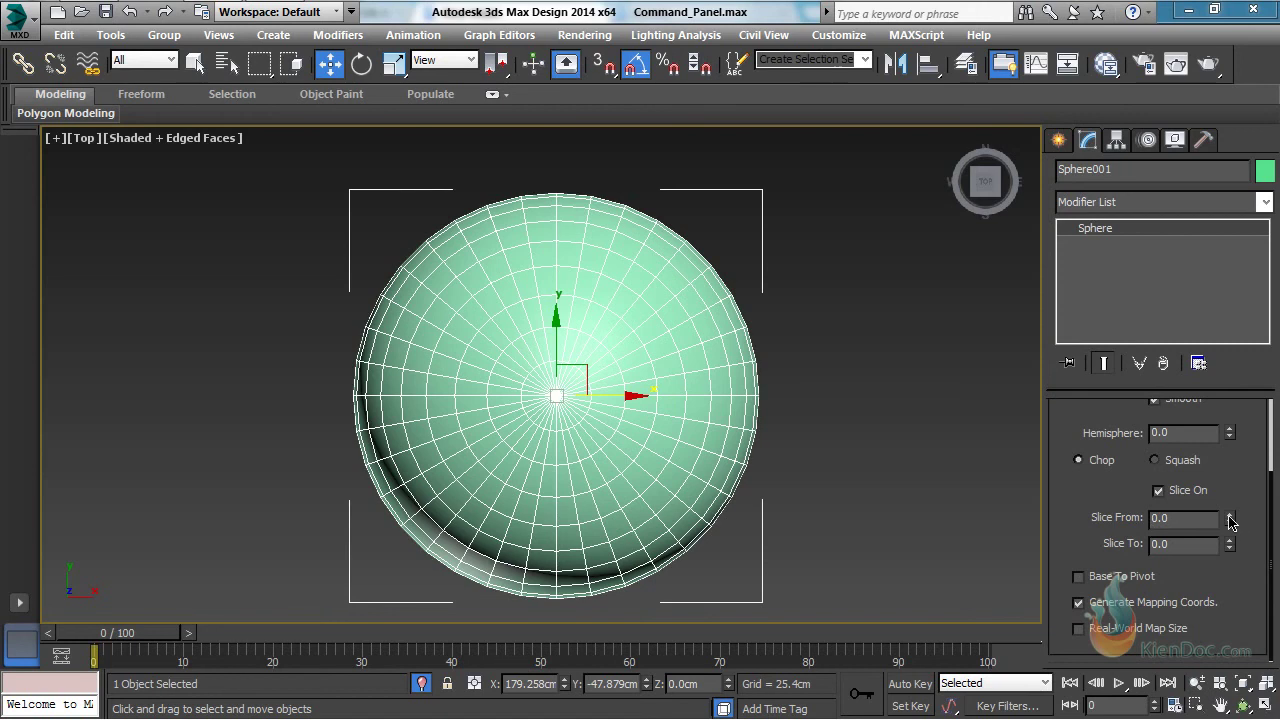
{"action": "left_click_drag", "start_coordinate": [1230, 521], "coordinate": [1136, 236]}
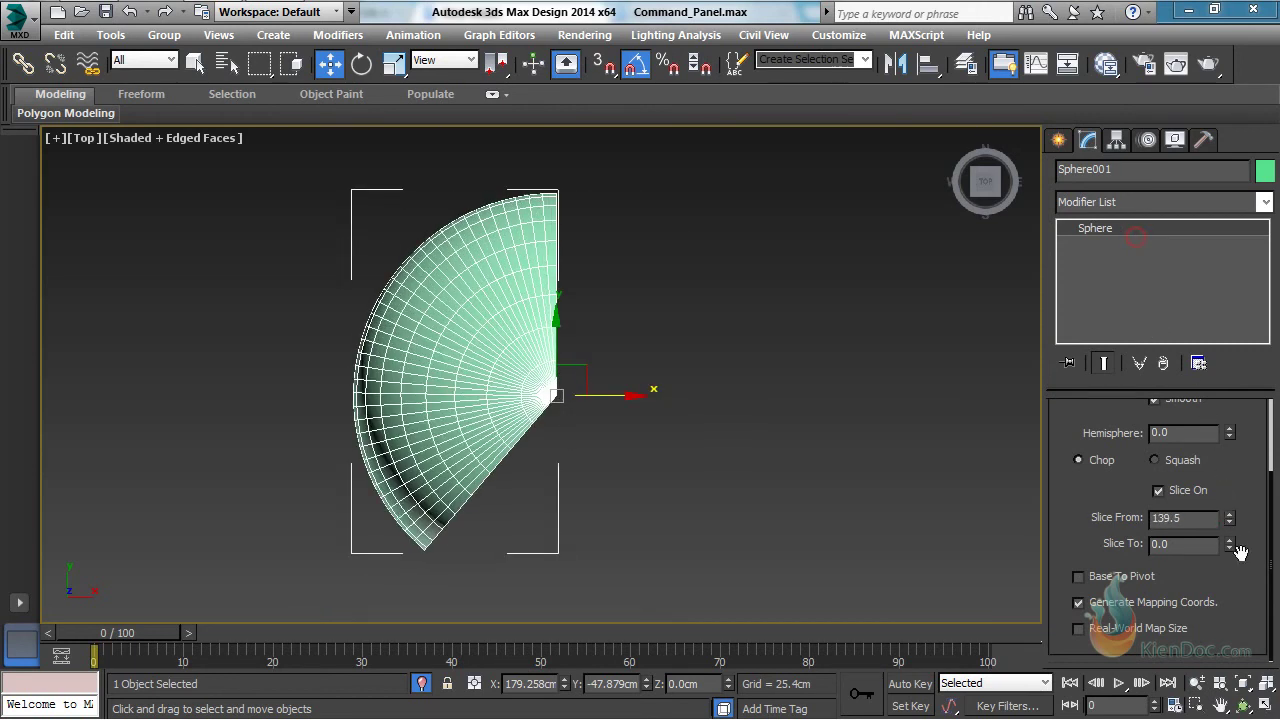
{"action": "double_click", "coordinate": [1196, 518]}
{"action": "type", "text": "180"}
{"action": "key", "text": "Return"}
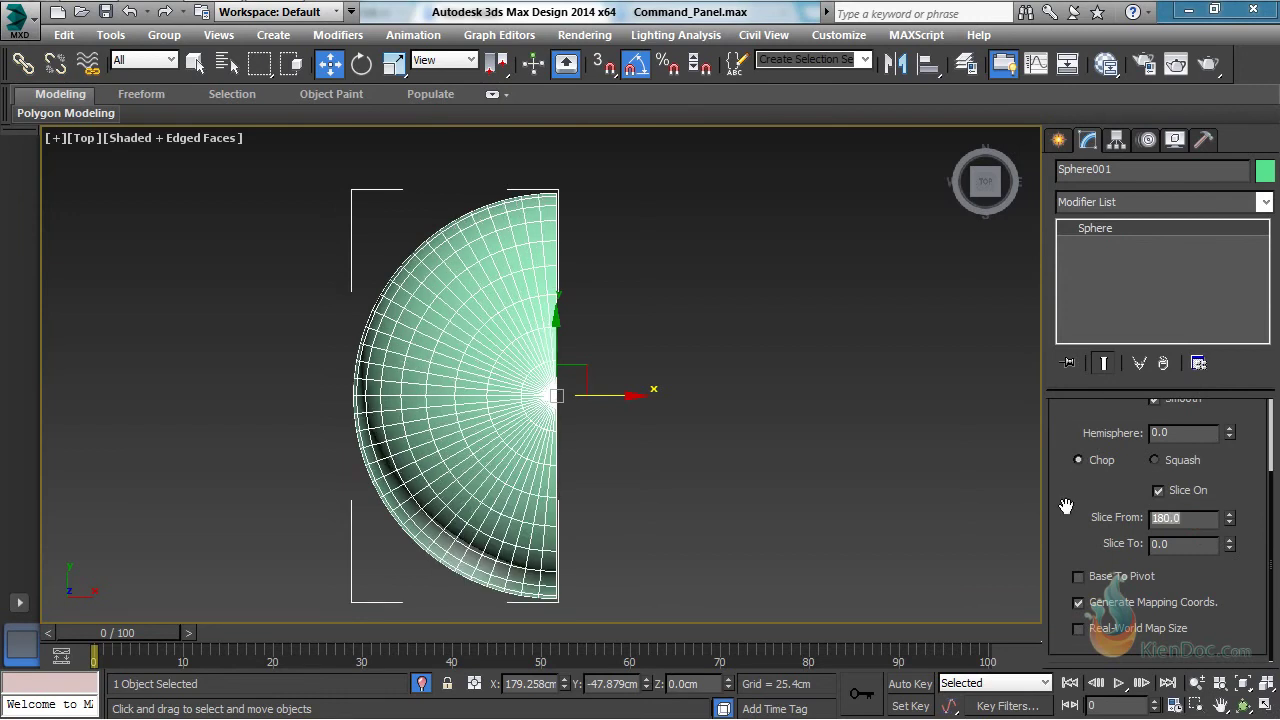
Set the sphere's Slice To value to 90
{"action": "left_click", "coordinate": [1230, 540]}
{"action": "left_click_drag", "start_coordinate": [1230, 541], "coordinate": [1209, 426]}
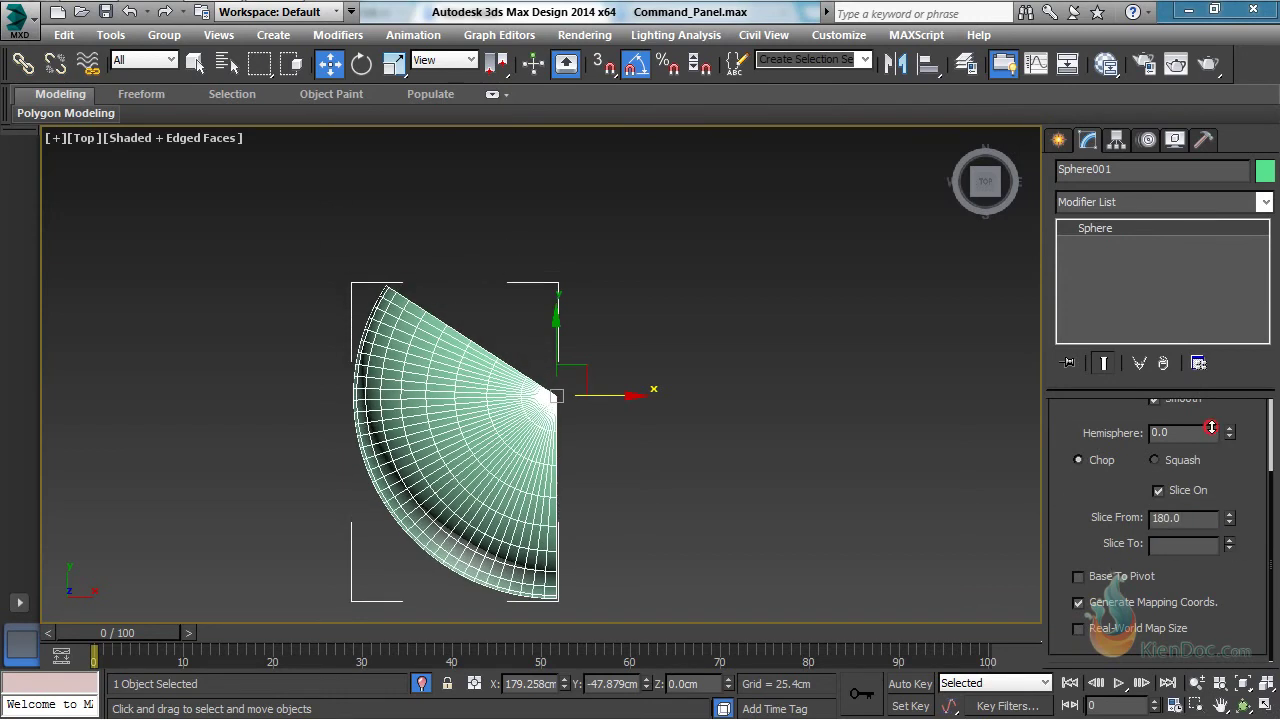
{"action": "double_click", "coordinate": [1185, 545]}
{"action": "type", "text": "90"}
{"action": "key", "text": "Return"}
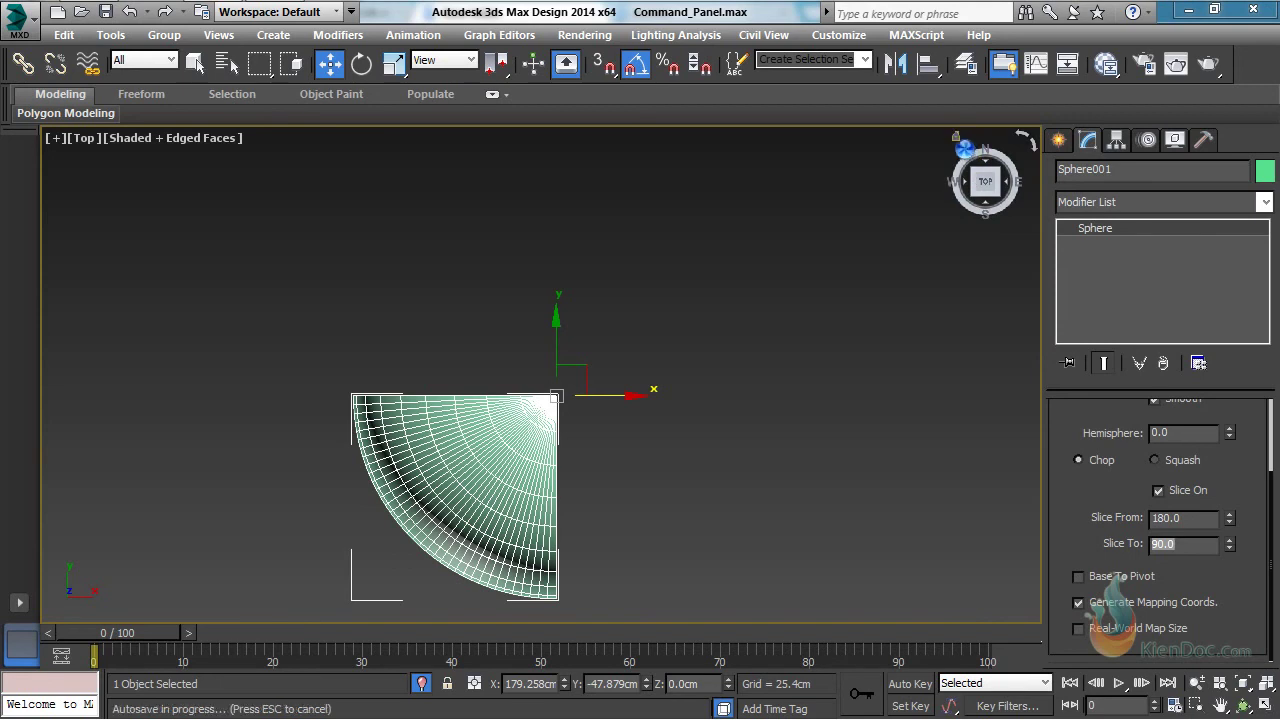
Return to a perspective view framed on the sphere and turn its slicing off
{"action": "left_click", "coordinate": [955, 138]}
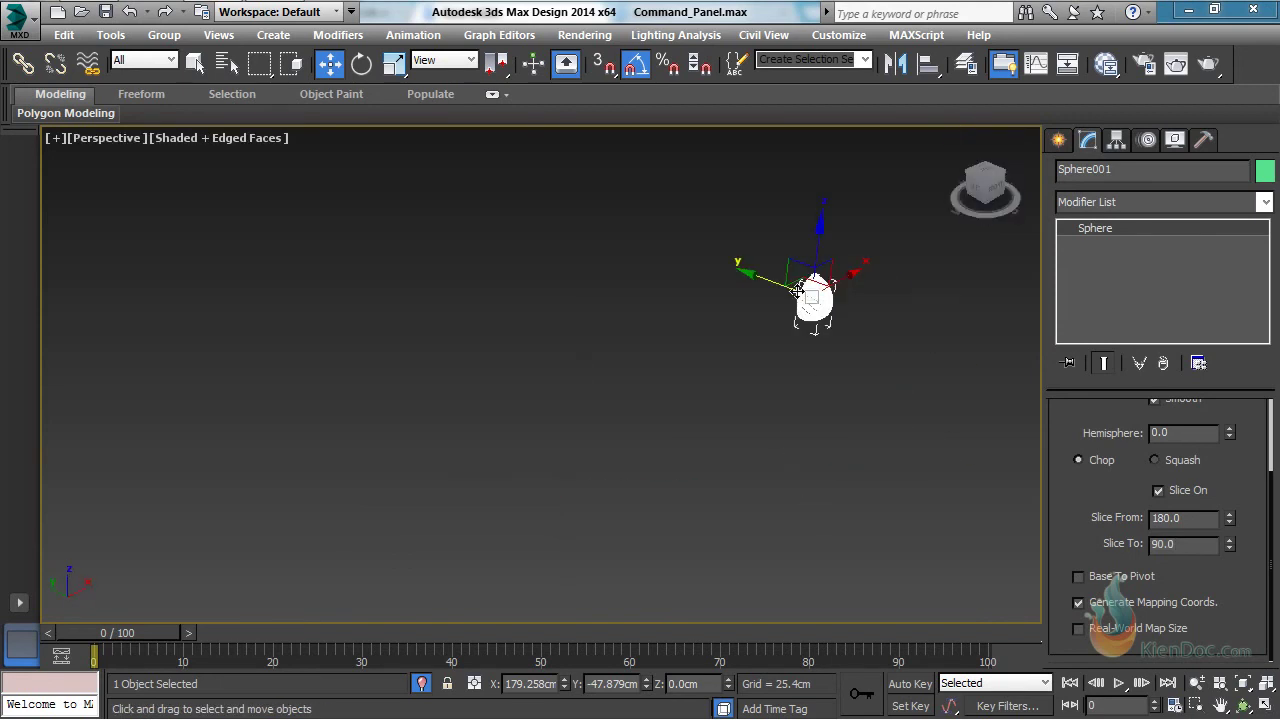
{"action": "key", "text": "z"}
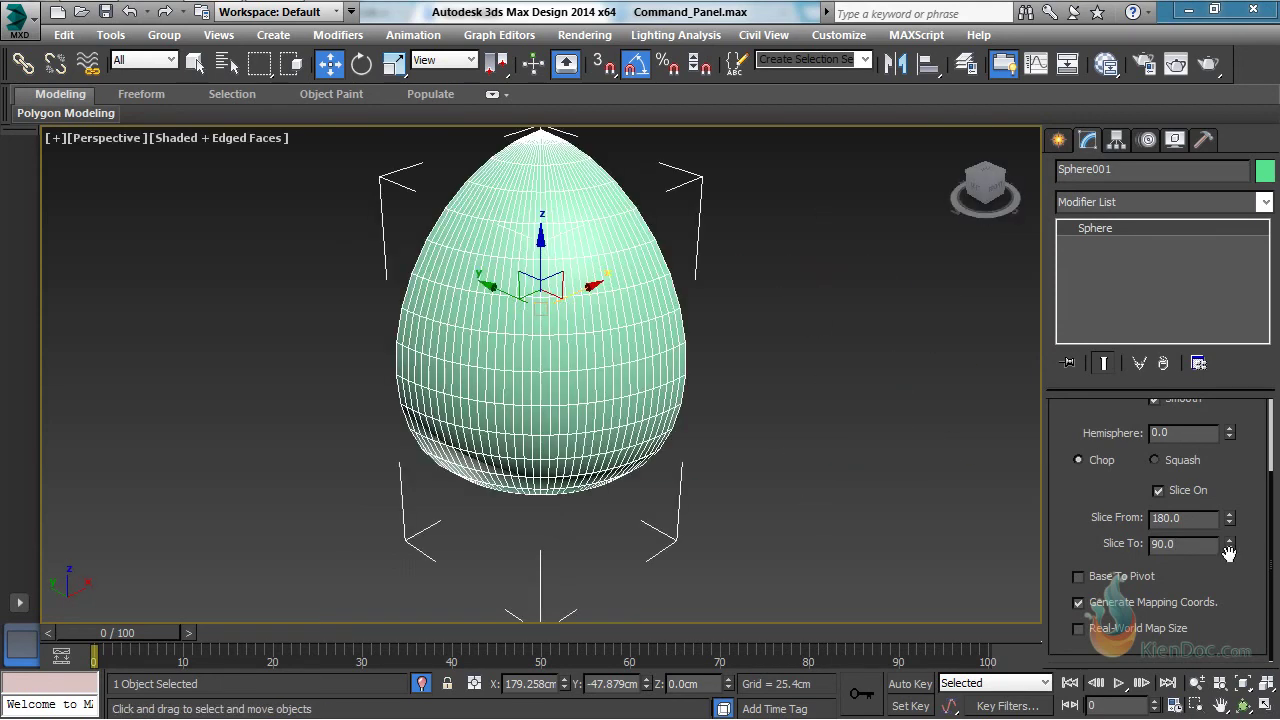
{"action": "left_click", "coordinate": [1188, 491]}
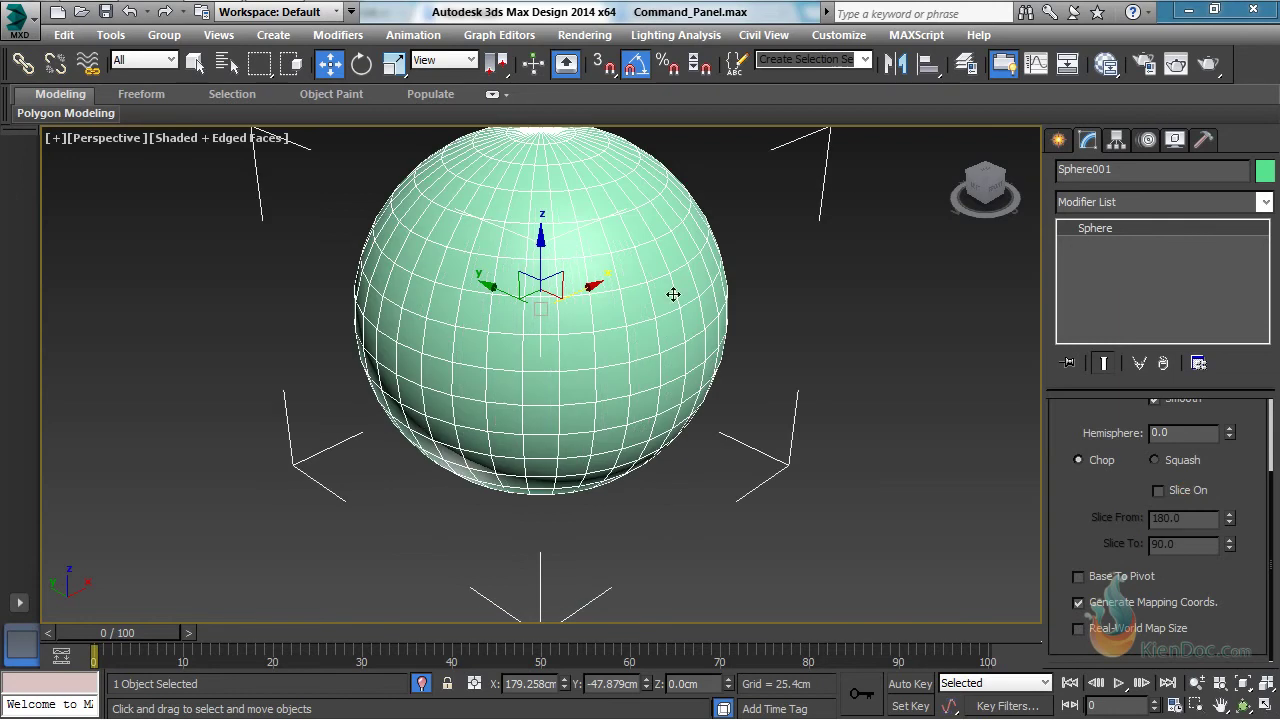
{"action": "middle_click_drag", "start_coordinate": [648, 307], "coordinate": [626, 366]}
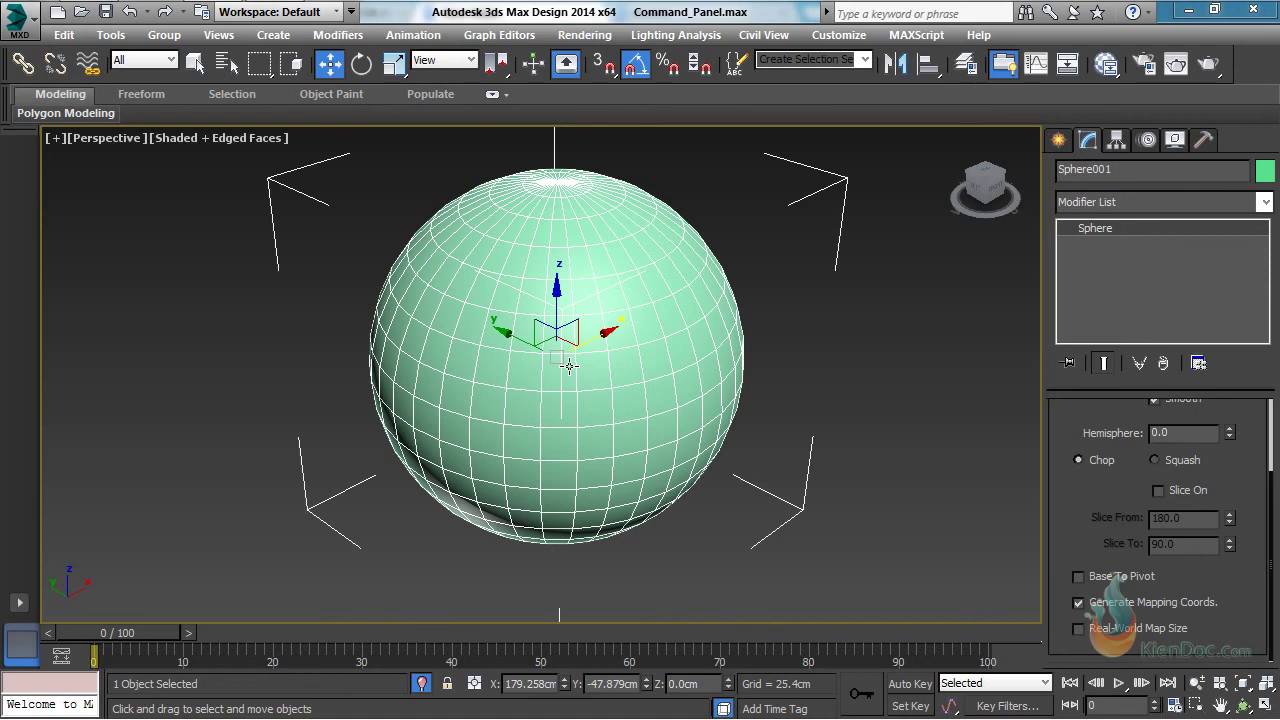
In the front view, try the sphere's Base To Pivot option on and leave it off
{"action": "key", "text": "f"}
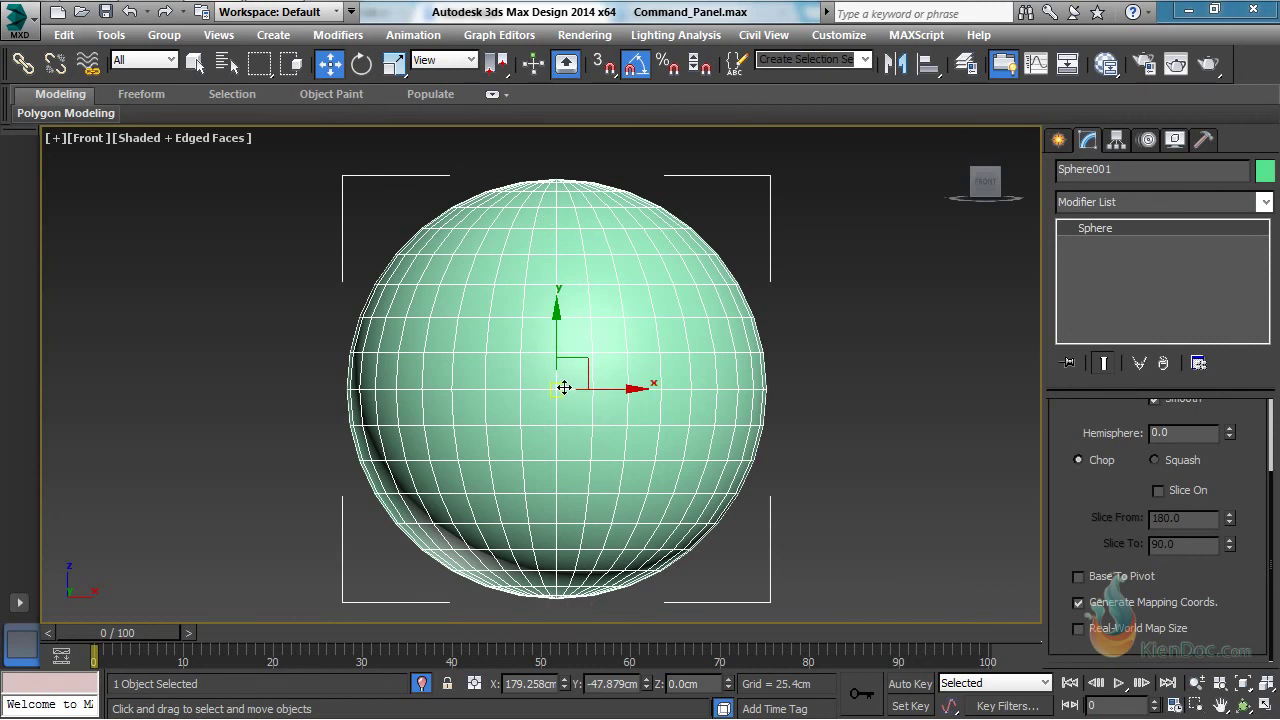
{"action": "left_click", "coordinate": [1110, 580]}
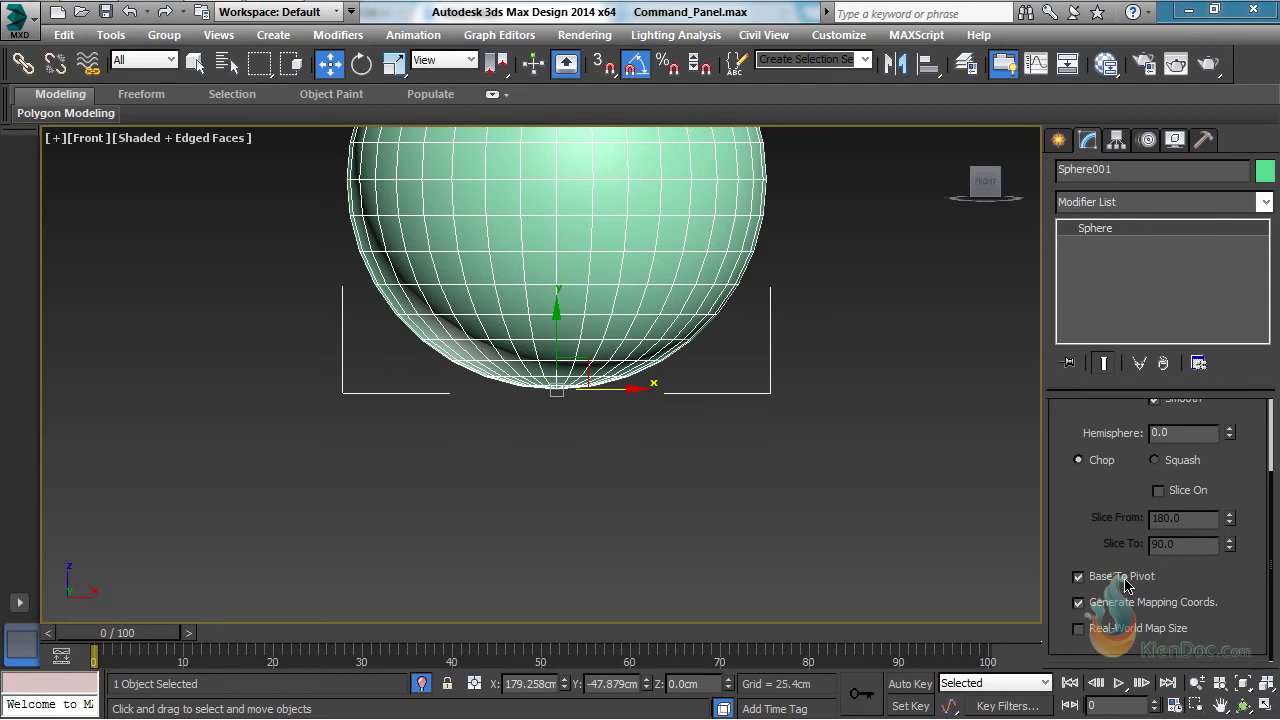
{"action": "left_click", "coordinate": [1116, 584]}
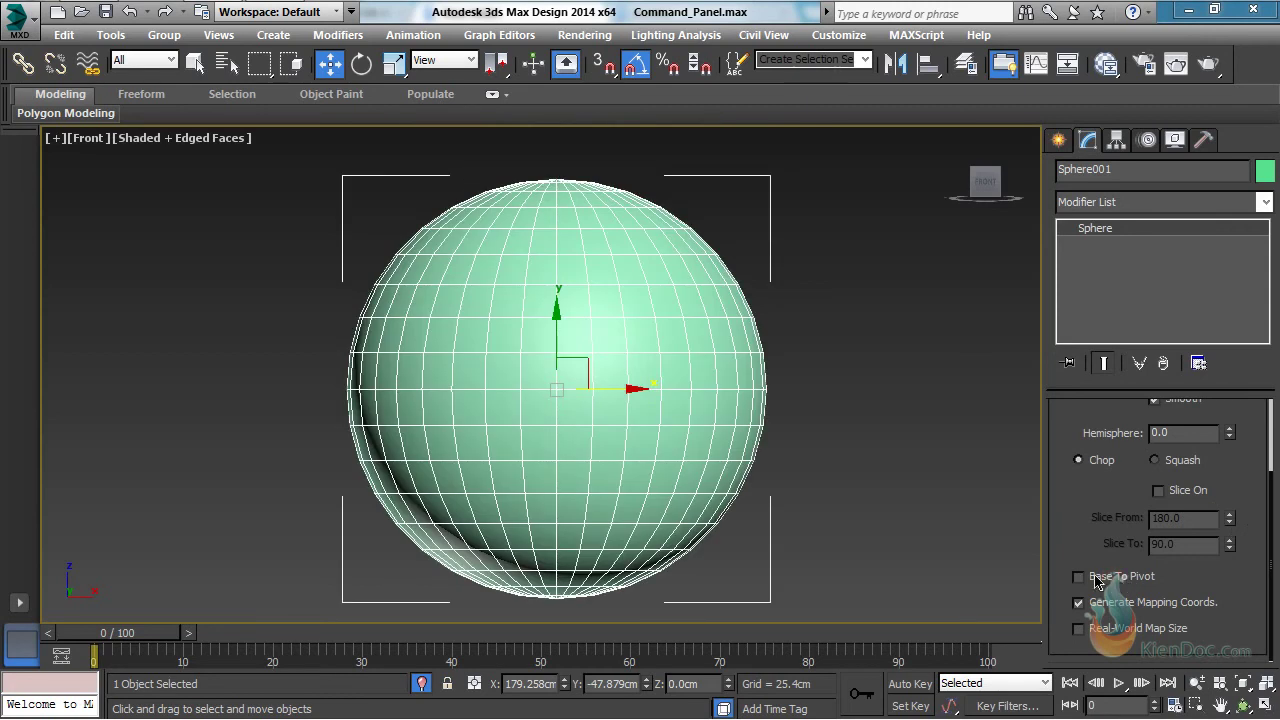
{"action": "scroll", "coordinate": [1073, 517], "scroll_direction": "up", "scroll_amount": 1}
{"action": "left_click", "coordinate": [1100, 586]}
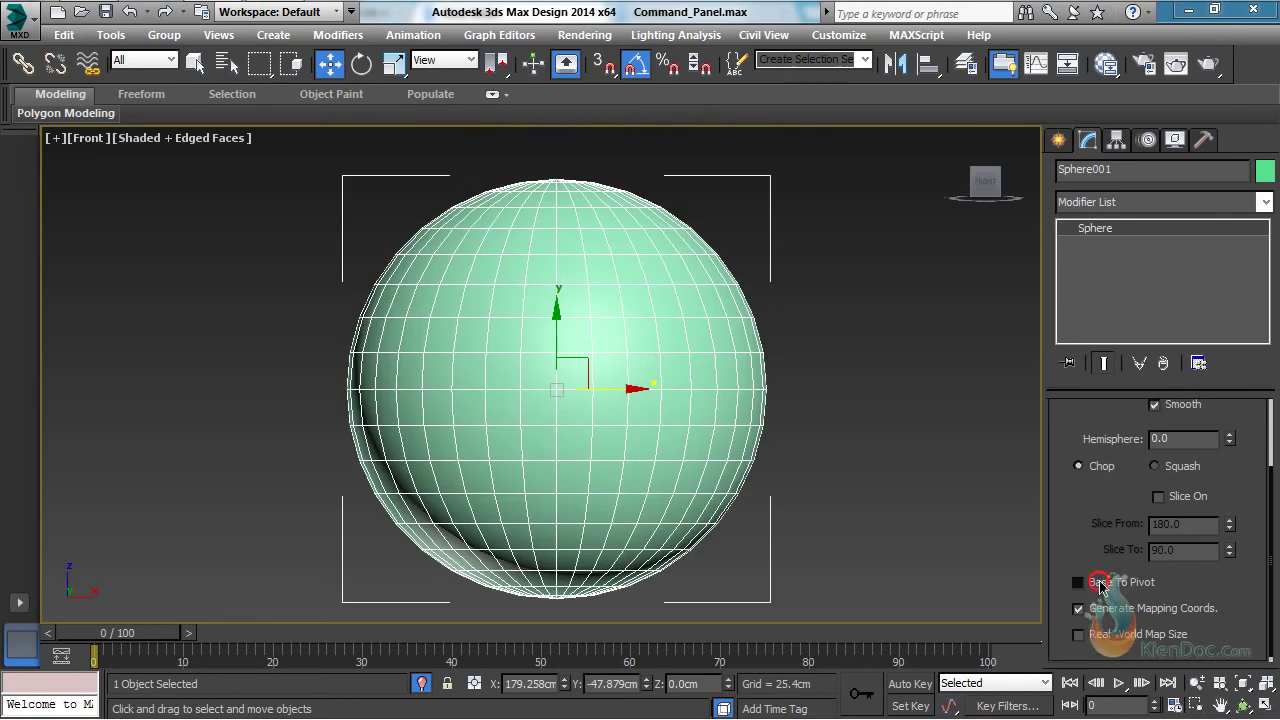
{"action": "left_click", "coordinate": [1100, 586]}
End the sphere's isolation and show the chair and all primitives in the perspective view
{"action": "left_click", "coordinate": [421, 686]}
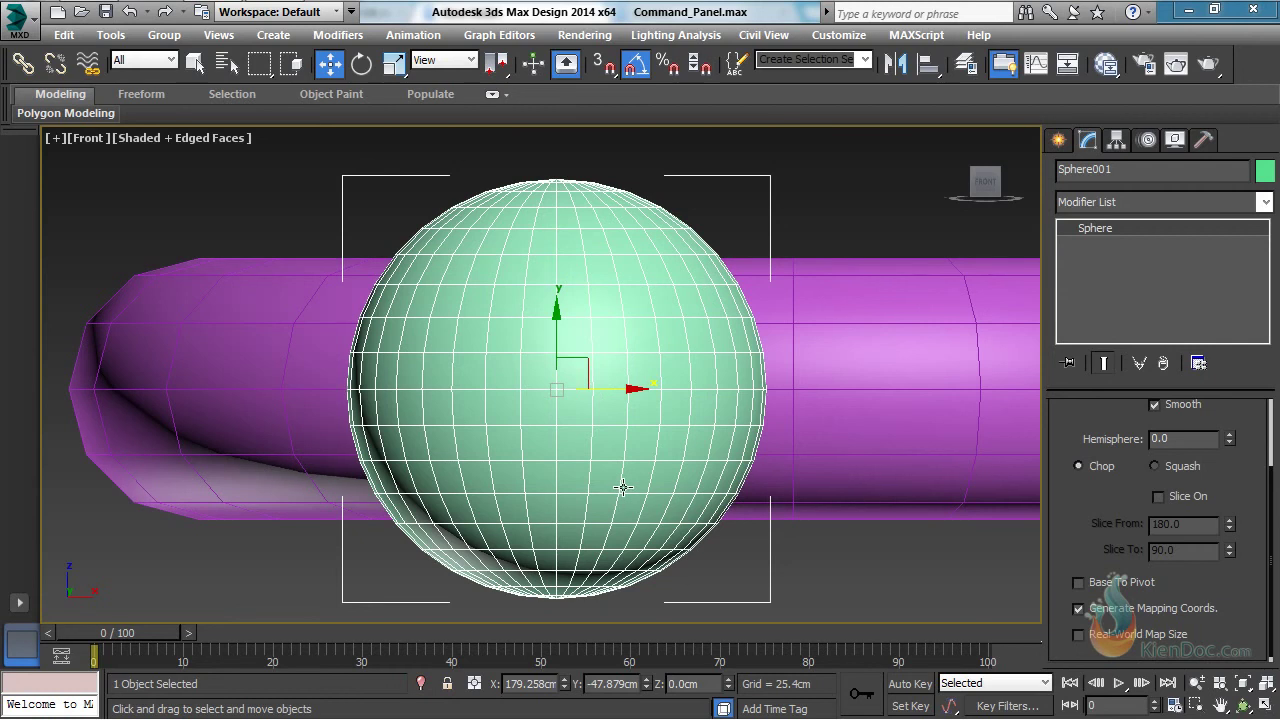
{"action": "left_click", "coordinate": [956, 138]}
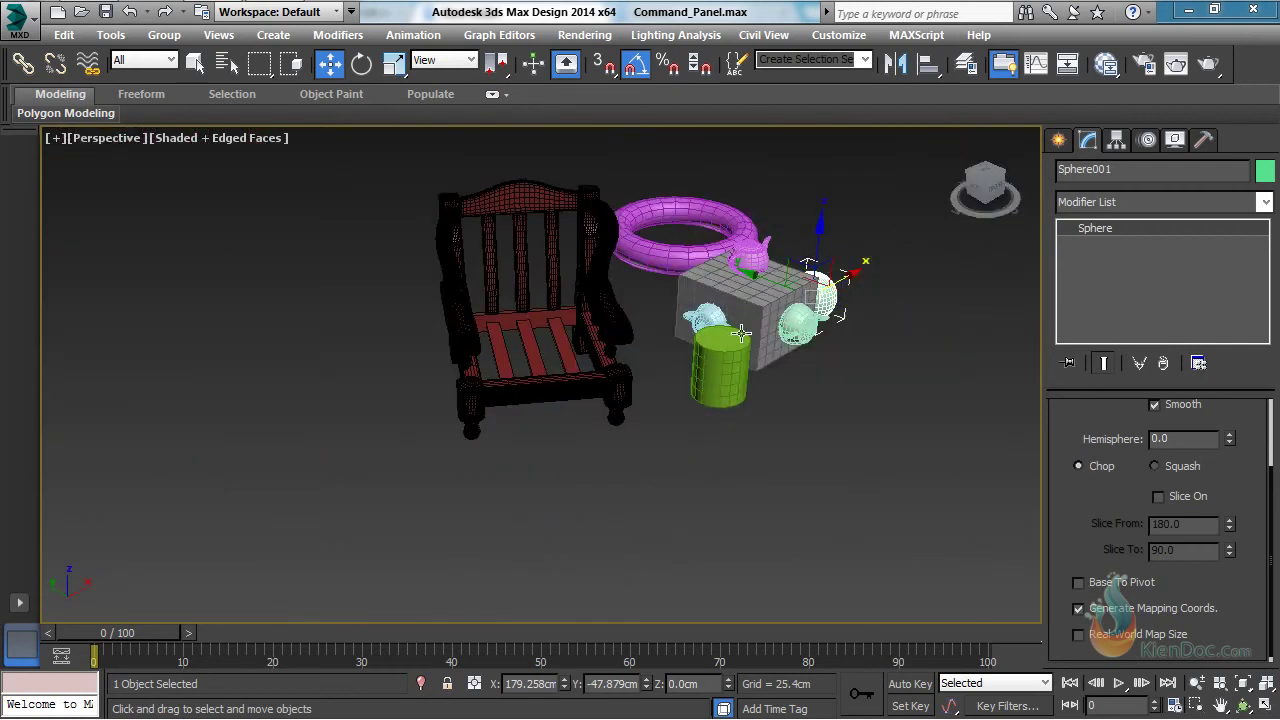
{"action": "left_click_drag", "start_coordinate": [990, 185], "coordinate": [877, 172]}
{"action": "scroll", "coordinate": [777, 400], "scroll_direction": "up", "scroll_amount": 5}
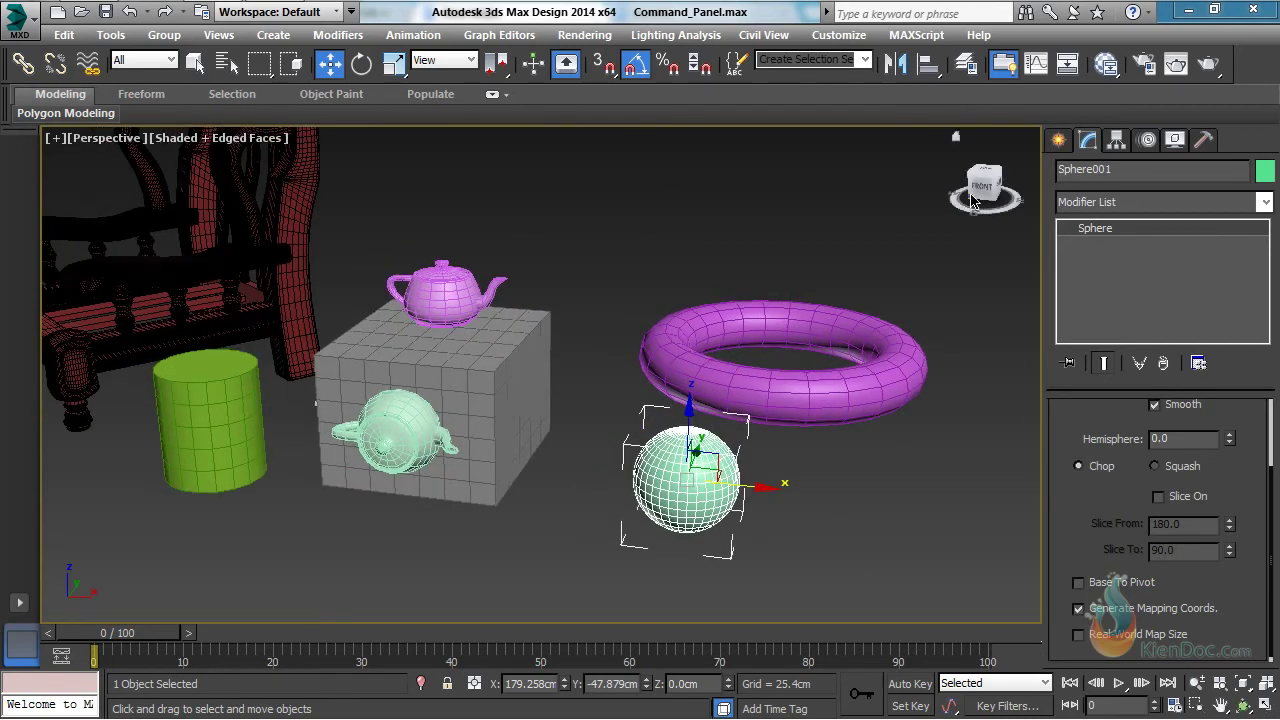
{"action": "left_click_drag", "start_coordinate": [985, 185], "coordinate": [601, 244]}
{"action": "scroll", "coordinate": [515, 364], "scroll_direction": "up", "scroll_amount": 4}
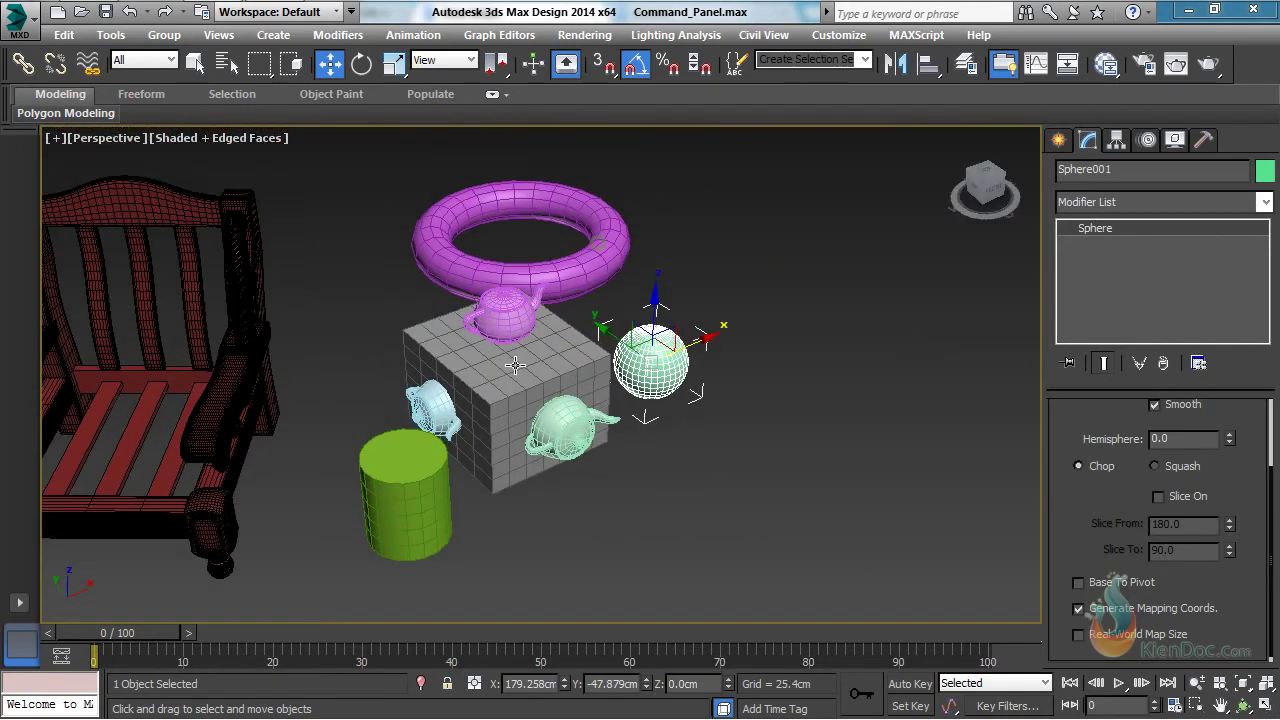
Set the green cylinder's radius to about 14.6 cm and height to about 38.1 cm, with 6 height segments, 4 cap segments and 23 sides
{"action": "left_click", "coordinate": [421, 460]}
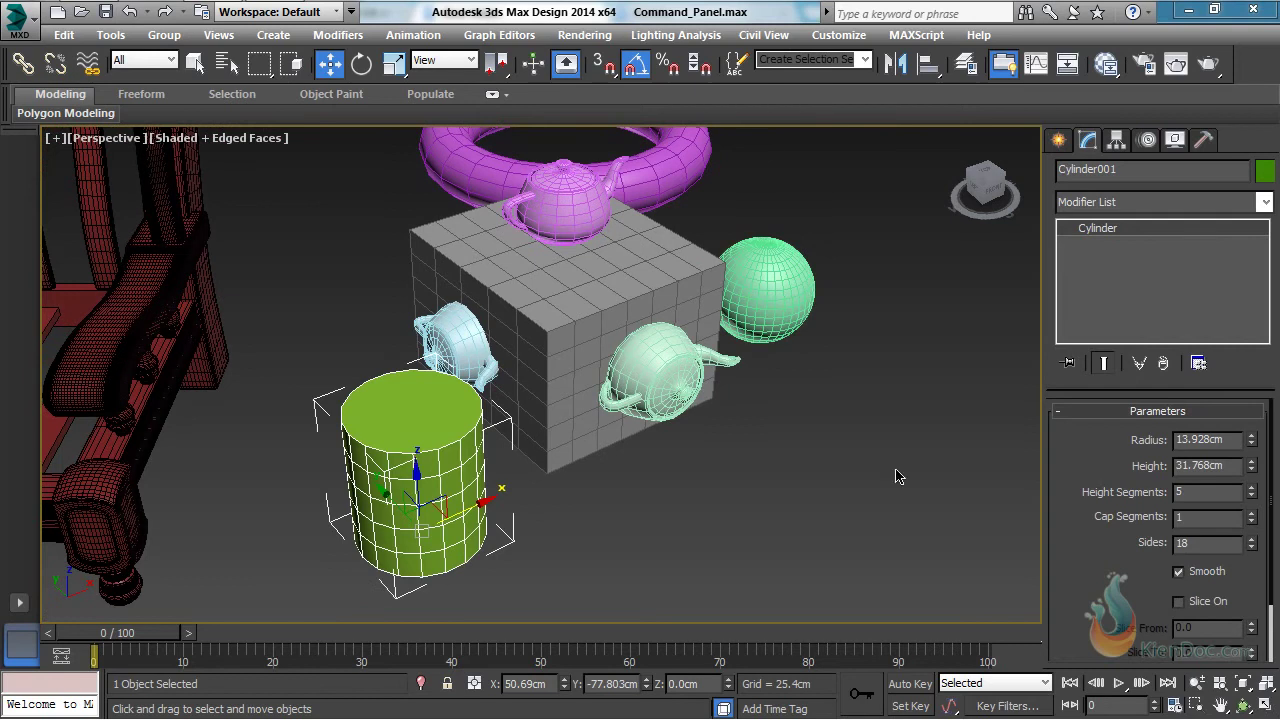
{"action": "mouse_move", "coordinate": [1090, 480]}
{"action": "left_mouse_down"}
{"action": "mouse_move", "coordinate": [1136, 449]}
{"action": "mouse_move", "coordinate": [1131, 500]}
{"action": "left_mouse_up"}
{"action": "mouse_move", "coordinate": [1253, 441]}
{"action": "left_mouse_down"}
{"action": "mouse_move", "coordinate": [1253, 420]}
{"action": "mouse_move", "coordinate": [1253, 456]}
{"action": "mouse_move", "coordinate": [1253, 425]}
{"action": "mouse_move", "coordinate": [1230, 463]}
{"action": "mouse_move", "coordinate": [1223, 428]}
{"action": "mouse_move", "coordinate": [1253, 466]}
{"action": "mouse_move", "coordinate": [1253, 452]}
{"action": "mouse_move", "coordinate": [1240, 517]}
{"action": "mouse_move", "coordinate": [1239, 470]}
{"action": "mouse_move", "coordinate": [1240, 483]}
{"action": "left_mouse_up"}
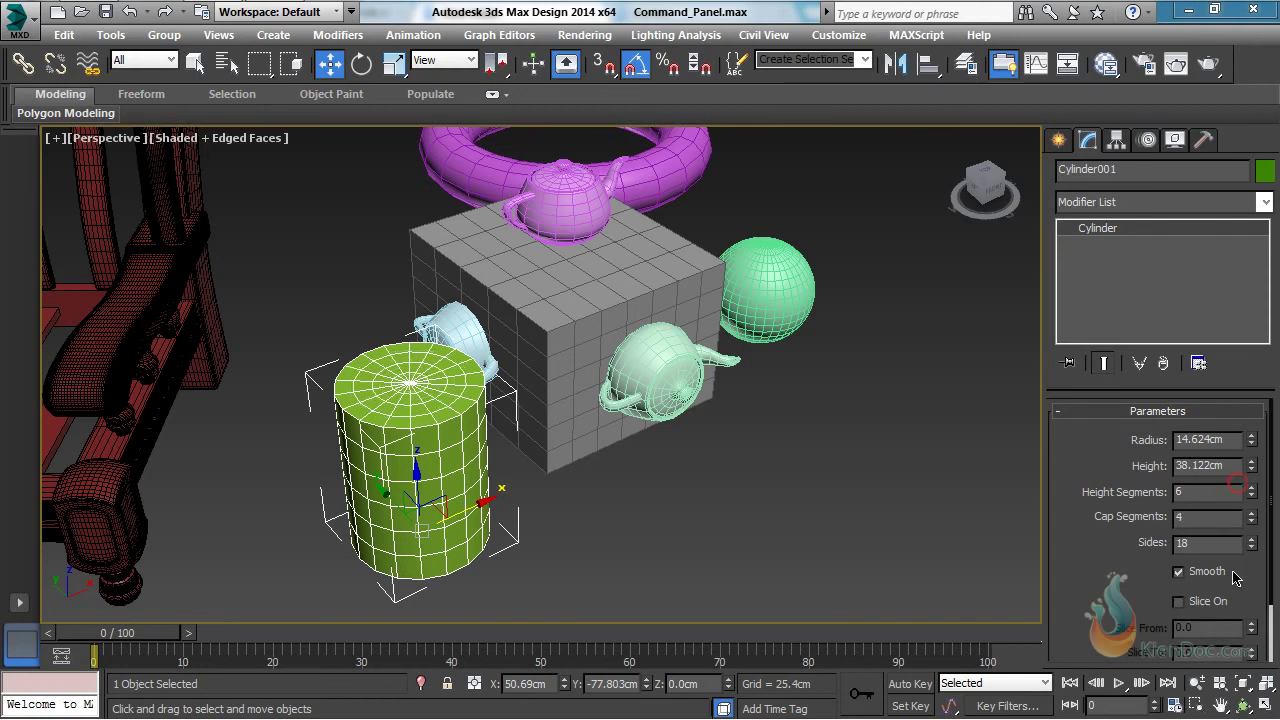
{"action": "left_click_drag", "start_coordinate": [1250, 545], "coordinate": [1225, 491]}
Compare the cylinder's shading up close with Smooth off and on, leaving Smooth enabled
{"action": "scroll", "coordinate": [517, 430], "scroll_direction": "up", "scroll_amount": 2}
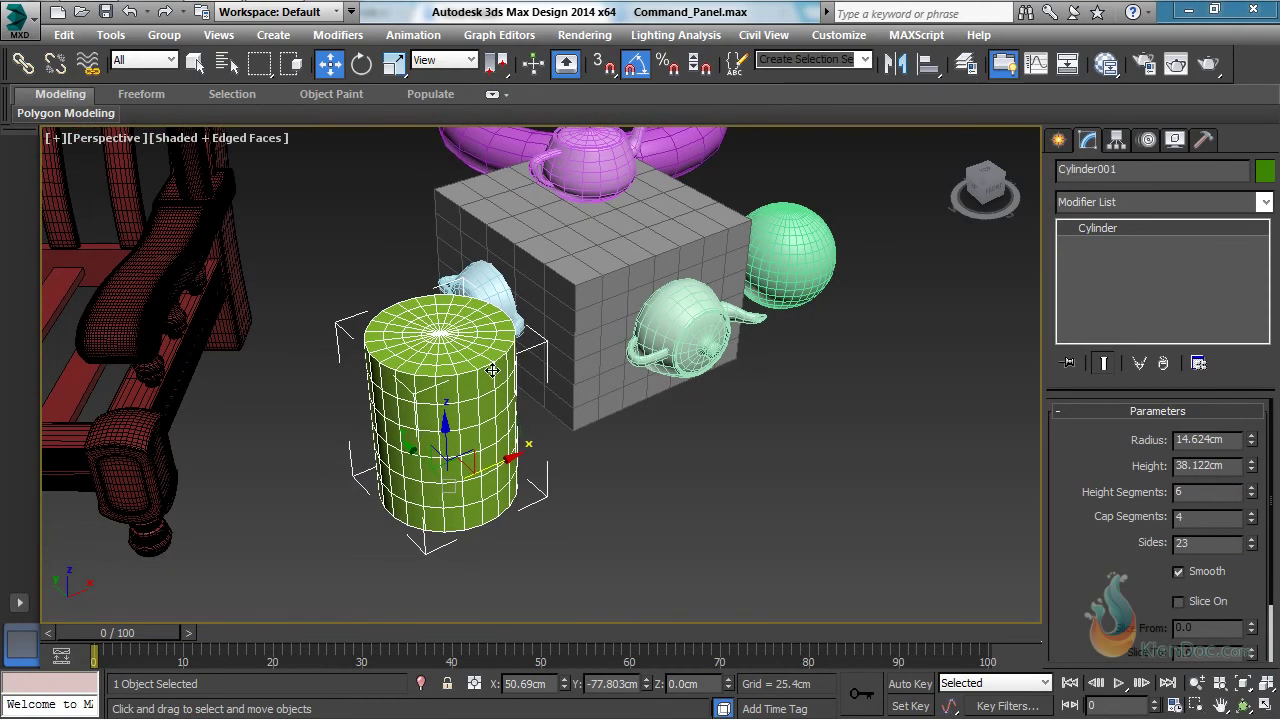
{"action": "scroll", "coordinate": [505, 370], "scroll_direction": "up", "scroll_amount": 4}
{"action": "scroll", "coordinate": [517, 388], "scroll_direction": "down", "scroll_amount": 4}
{"action": "middle_click_drag", "start_coordinate": [517, 388], "coordinate": [596, 364]}
{"action": "scroll", "coordinate": [640, 390], "scroll_direction": "up", "scroll_amount": 4}
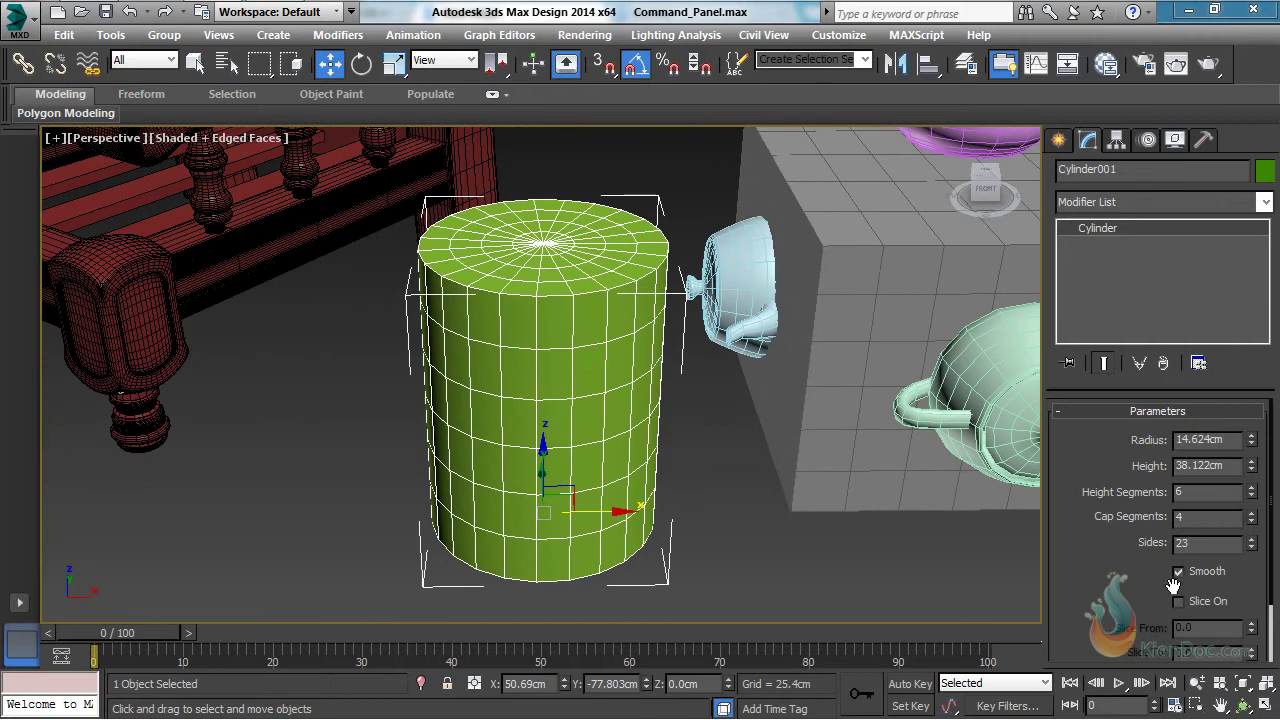
{"action": "scroll", "coordinate": [1130, 580], "scroll_direction": "down", "scroll_amount": 1}
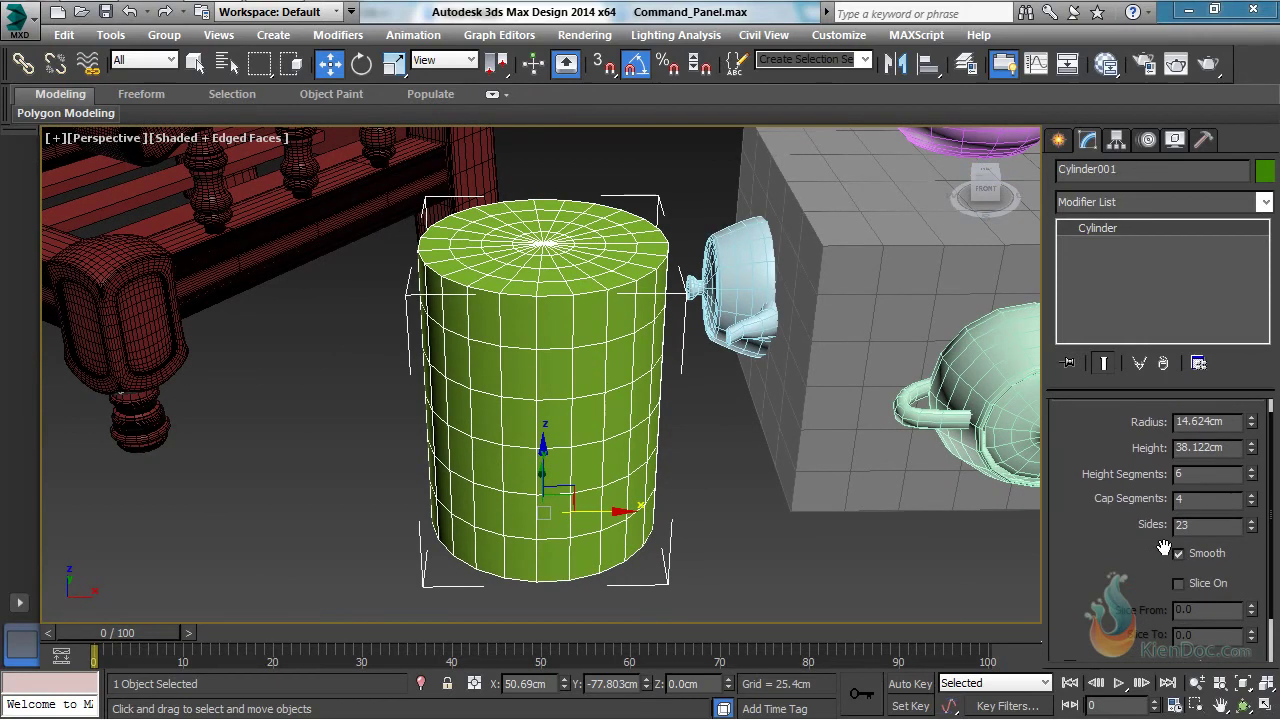
{"action": "left_click", "coordinate": [1182, 558]}
{"action": "left_click", "coordinate": [1182, 556]}
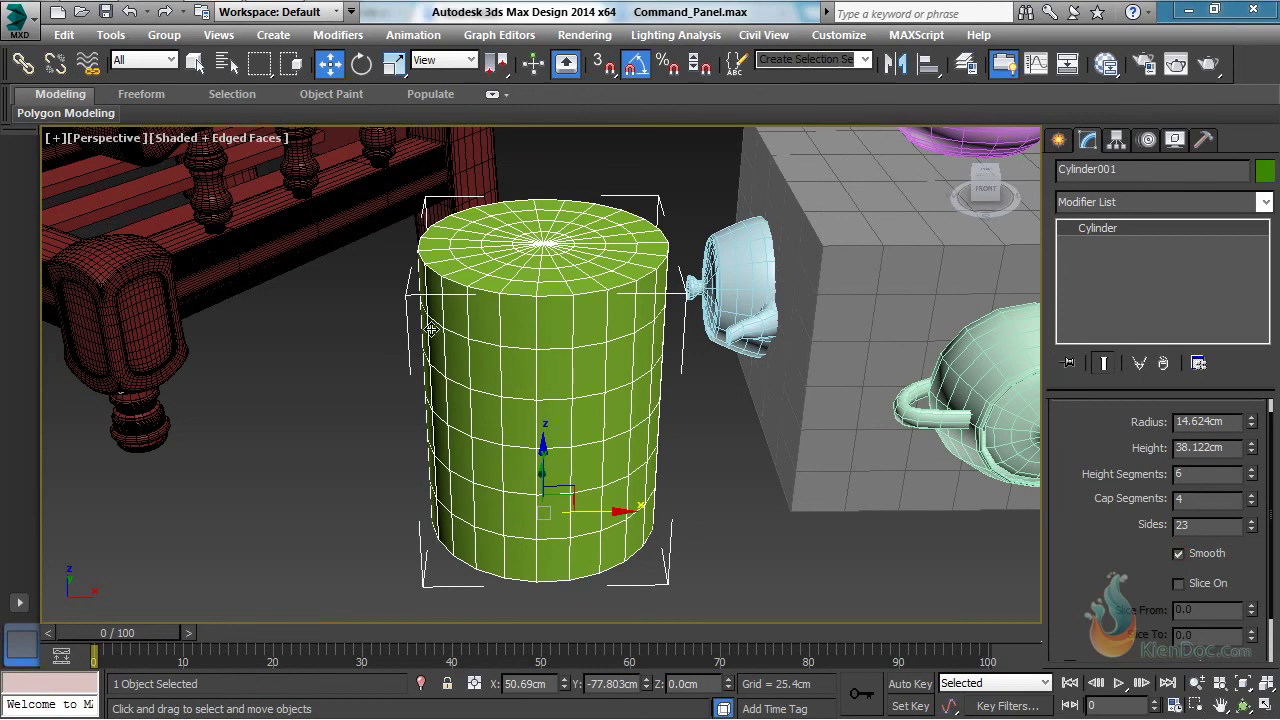
{"action": "middle_click_drag", "start_coordinate": [452, 333], "coordinate": [462, 311]}
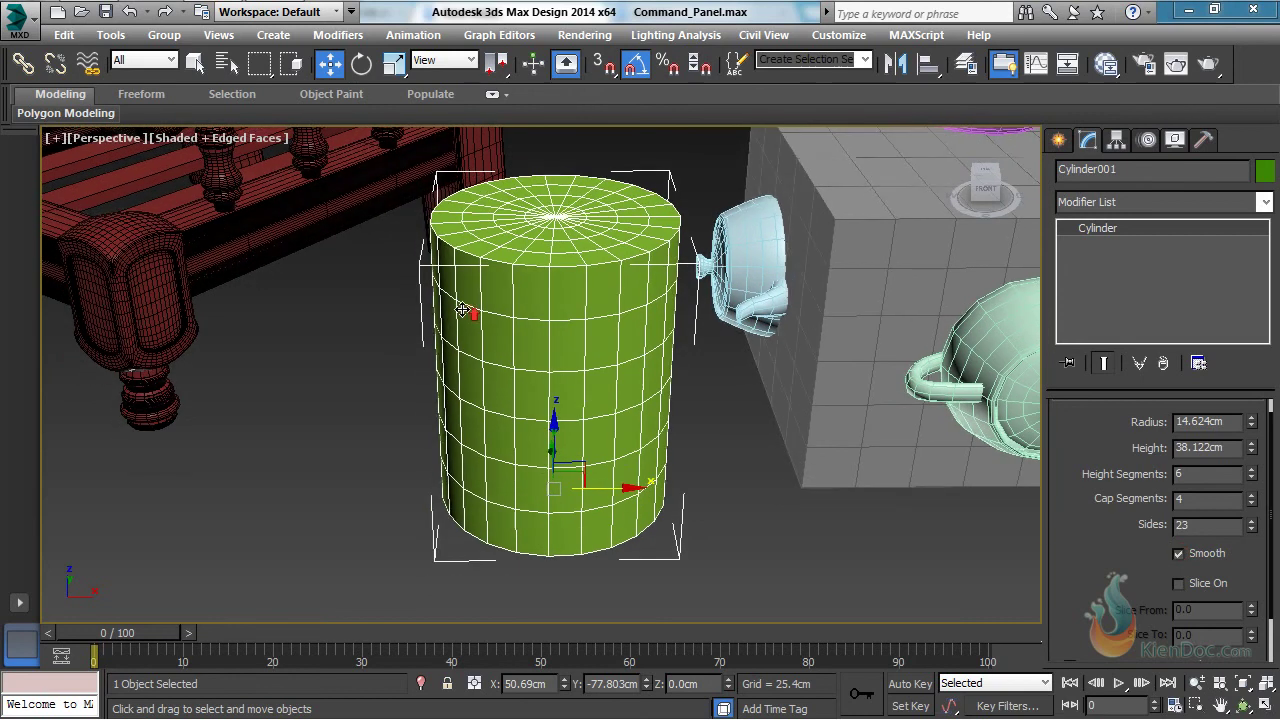
{"action": "scroll", "coordinate": [466, 312], "scroll_direction": "up", "scroll_amount": 3}
{"action": "left_click", "coordinate": [1190, 555]}
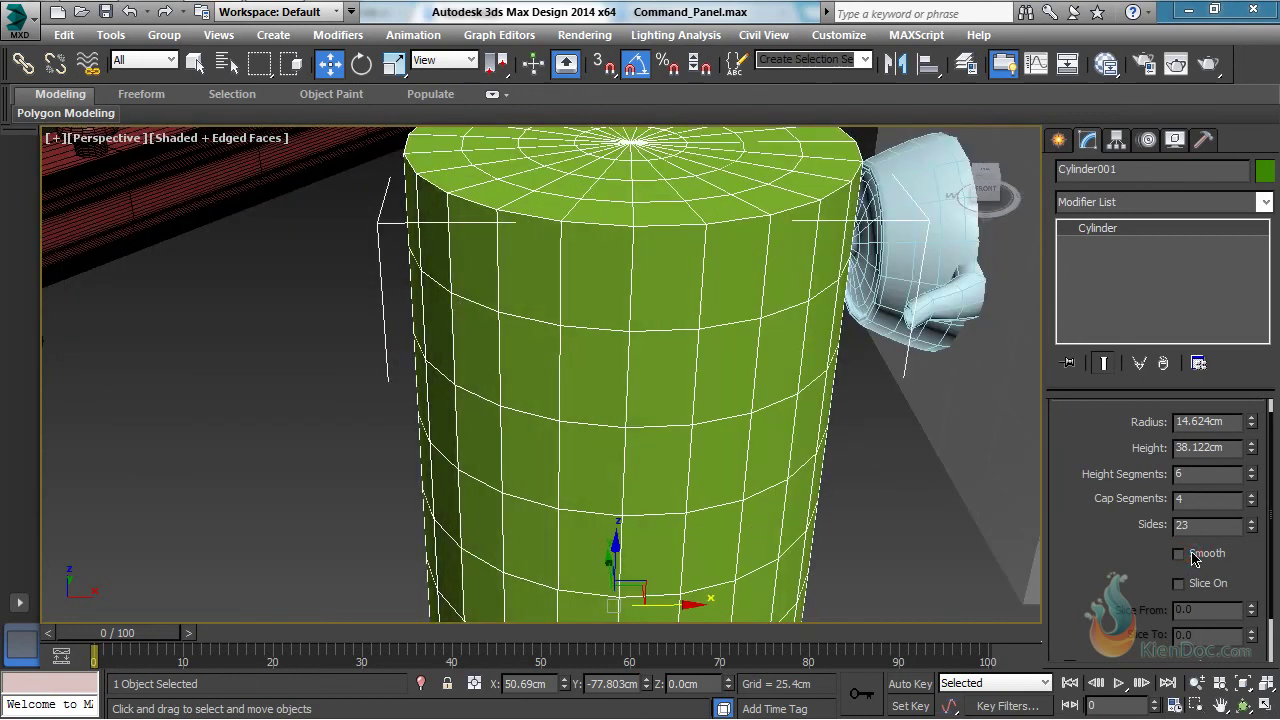
{"action": "left_click", "coordinate": [1191, 556]}
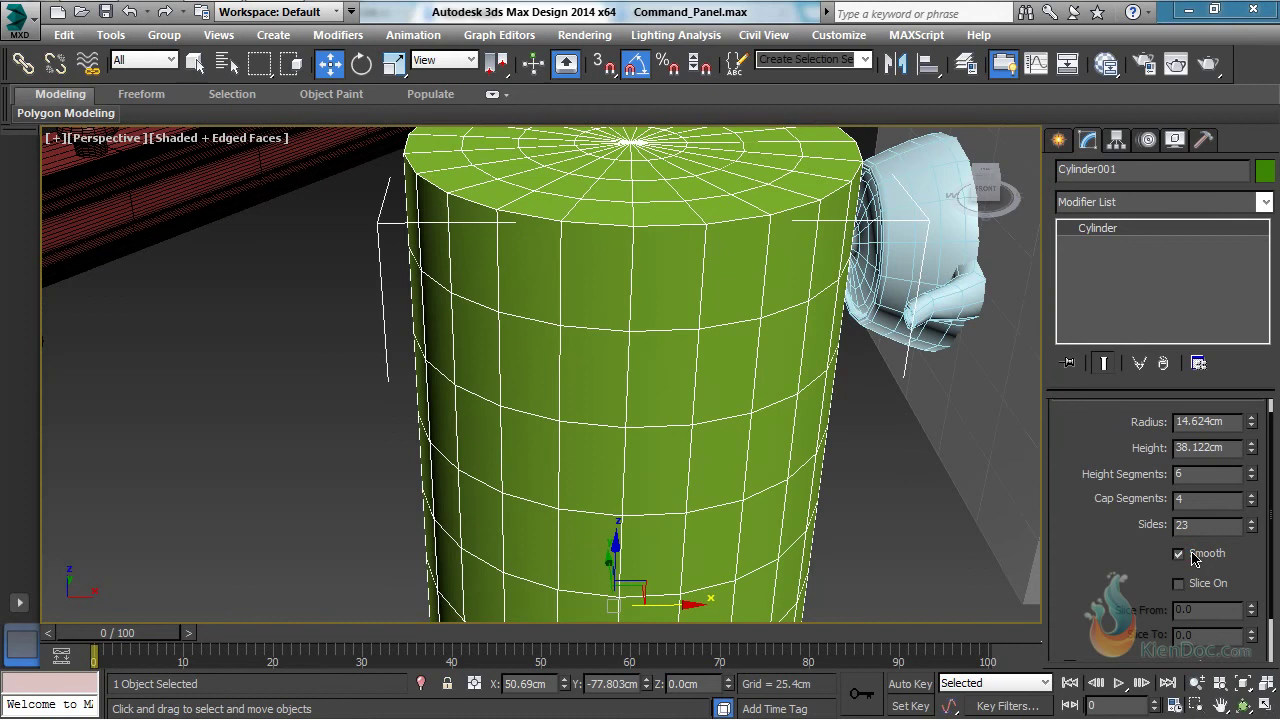
{"action": "scroll", "coordinate": [1193, 558], "scroll_direction": "down", "scroll_amount": 2}
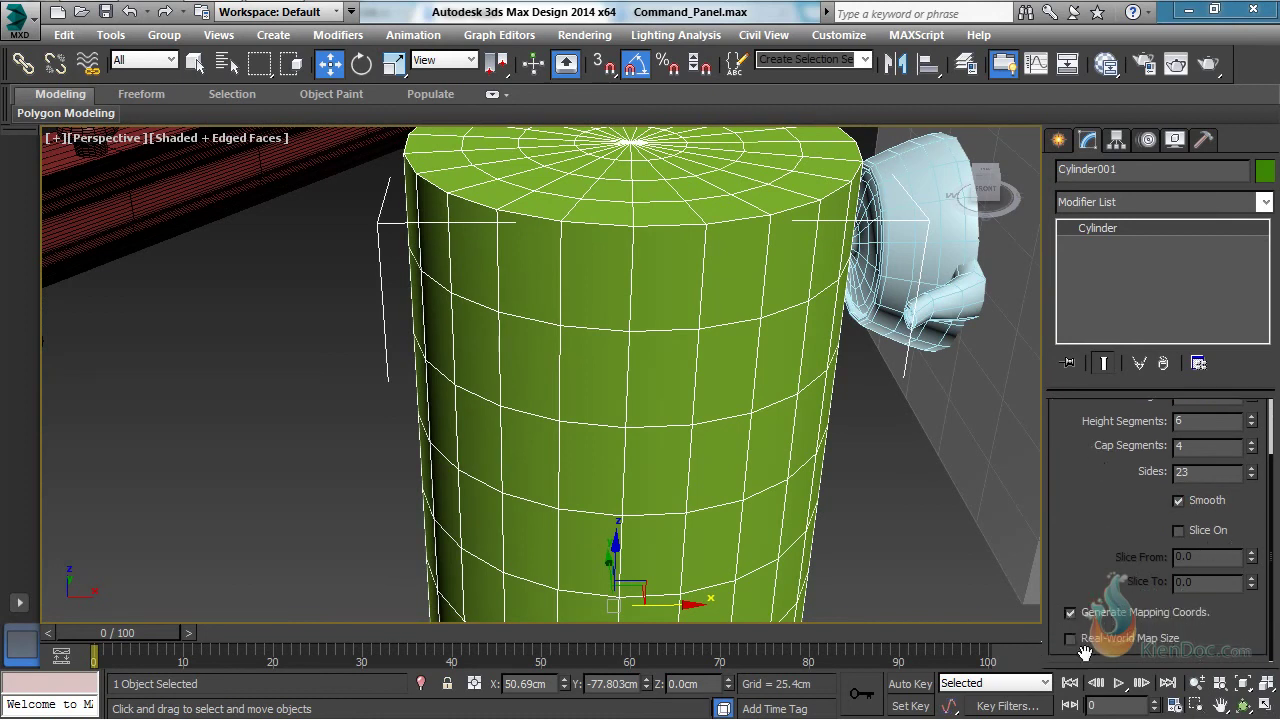
Set the purple torus's Radius 1 to 44.166 cm, Radius 2 to 8.15 cm and Rotation to 10
{"action": "scroll", "coordinate": [885, 294], "scroll_direction": "down", "scroll_amount": 3}
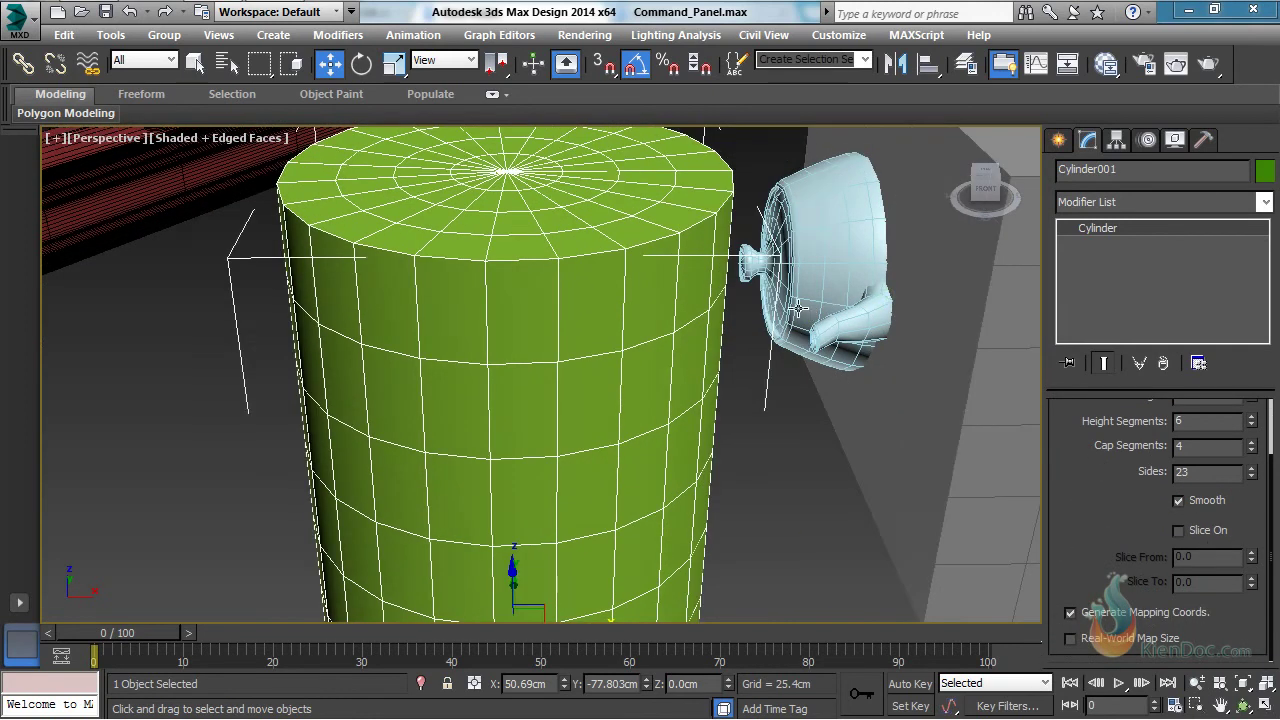
{"action": "scroll", "coordinate": [800, 310], "scroll_direction": "down", "scroll_amount": 3}
{"action": "middle_click_drag", "start_coordinate": [800, 310], "coordinate": [716, 402], "text": "alt"}
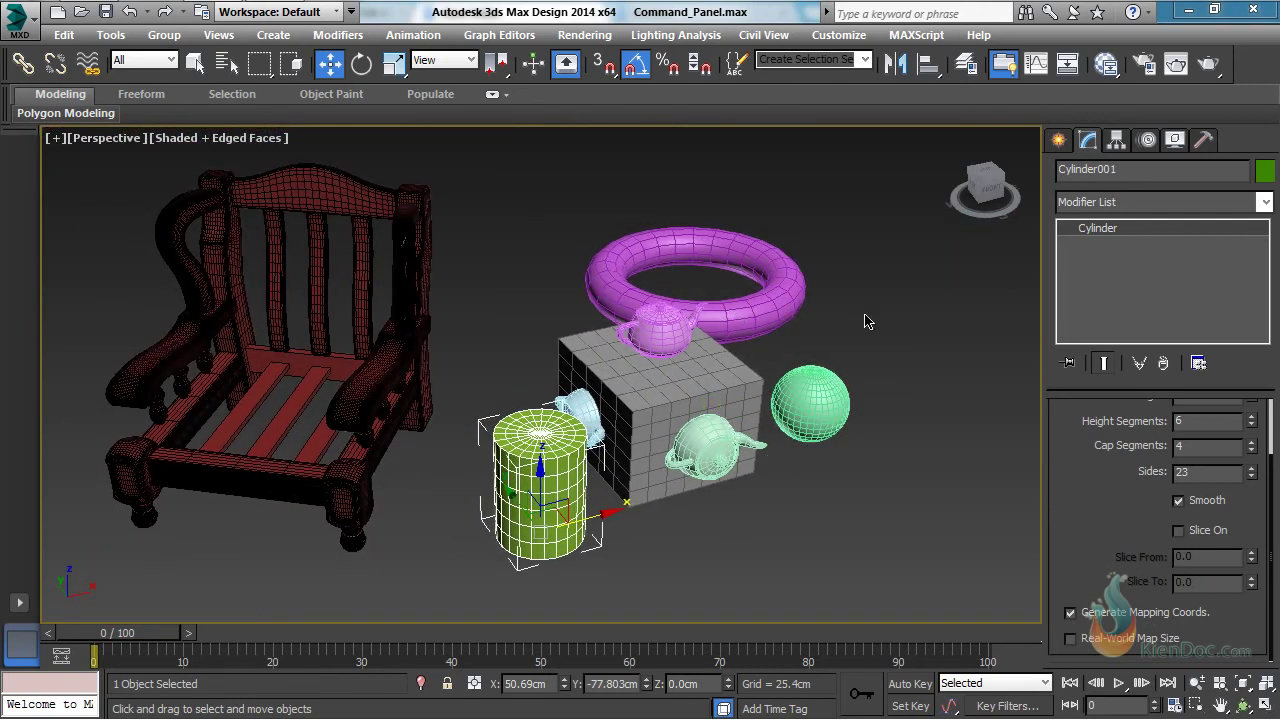
{"action": "left_click", "coordinate": [766, 304]}
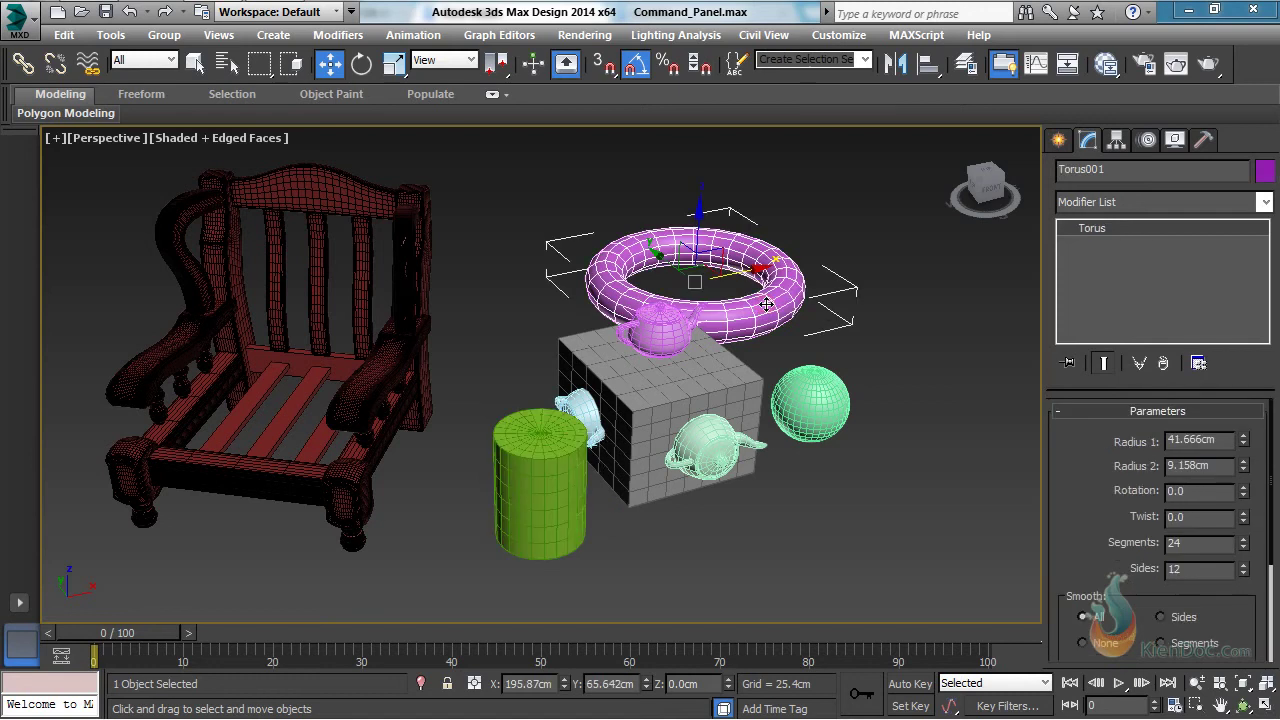
{"action": "key", "text": "z"}
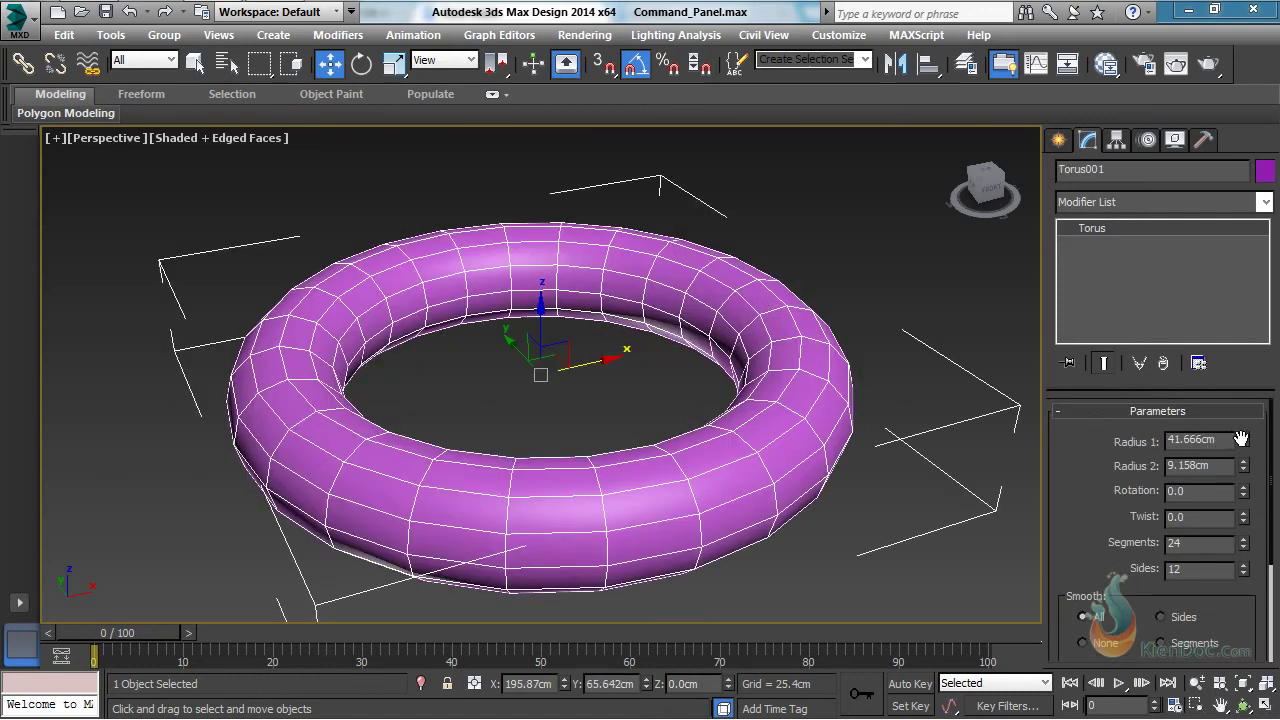
{"action": "left_click_drag", "start_coordinate": [1246, 444], "coordinate": [1246, 432]}
{"action": "mouse_move", "coordinate": [1243, 464]}
{"action": "left_mouse_down"}
{"action": "mouse_move", "coordinate": [1246, 438]}
{"action": "mouse_move", "coordinate": [1240, 500]}
{"action": "mouse_move", "coordinate": [1217, 514]}
{"action": "mouse_move", "coordinate": [1243, 505]}
{"action": "mouse_move", "coordinate": [1220, 430]}
{"action": "mouse_move", "coordinate": [1227, 465]}
{"action": "left_mouse_up"}
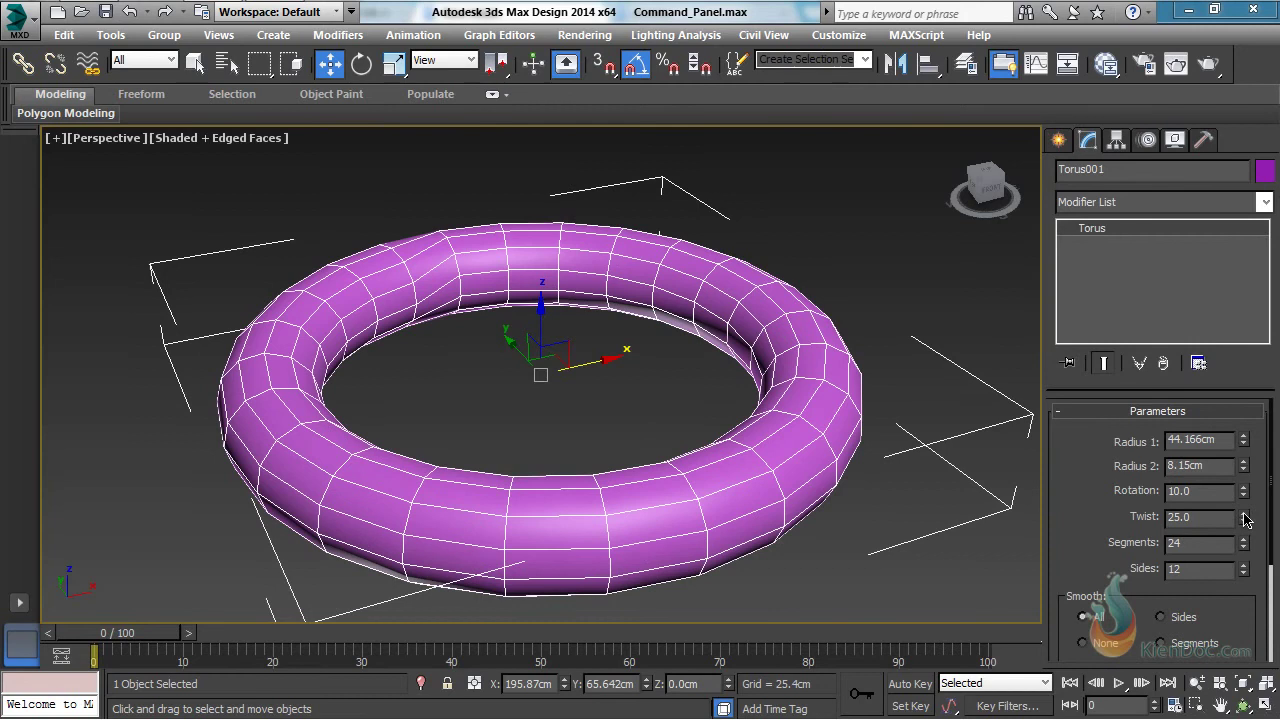
Try a twist of 3825 on the torus and reset it to 0, and set 35 segments and 17 sides
{"action": "left_click_drag", "start_coordinate": [1244, 517], "coordinate": [1206, 460]}
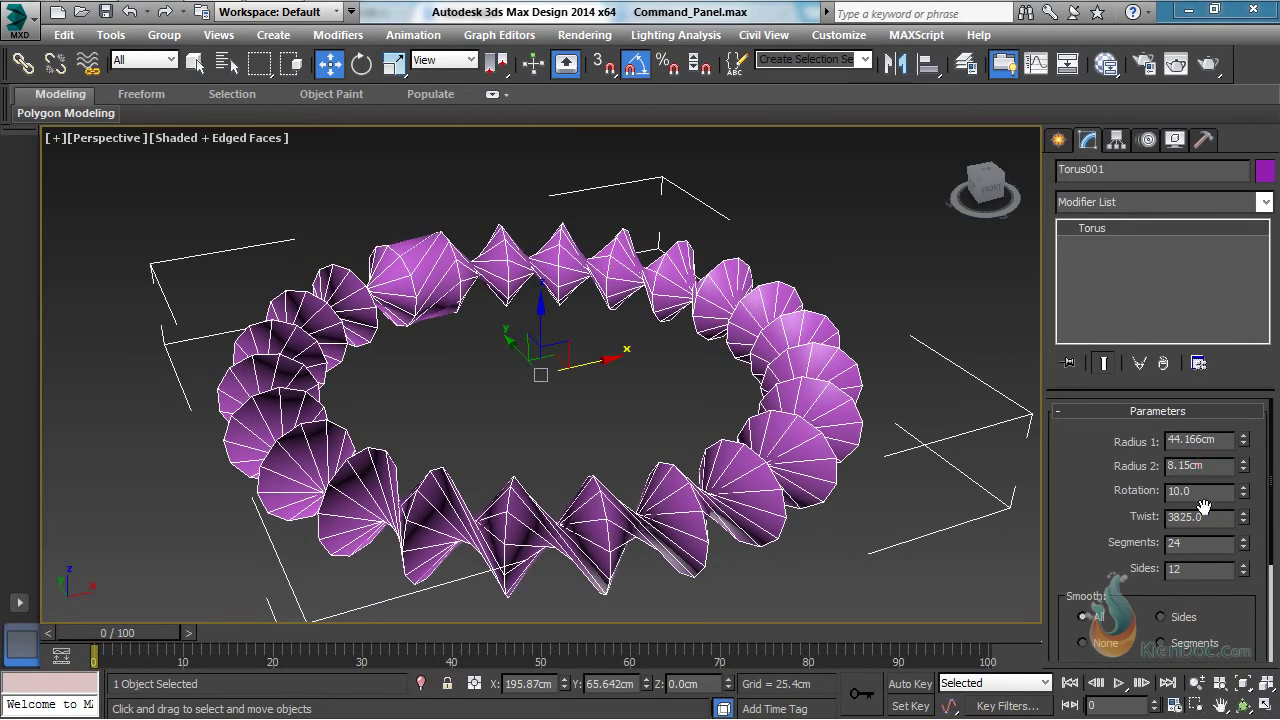
{"action": "right_click", "coordinate": [1244, 520]}
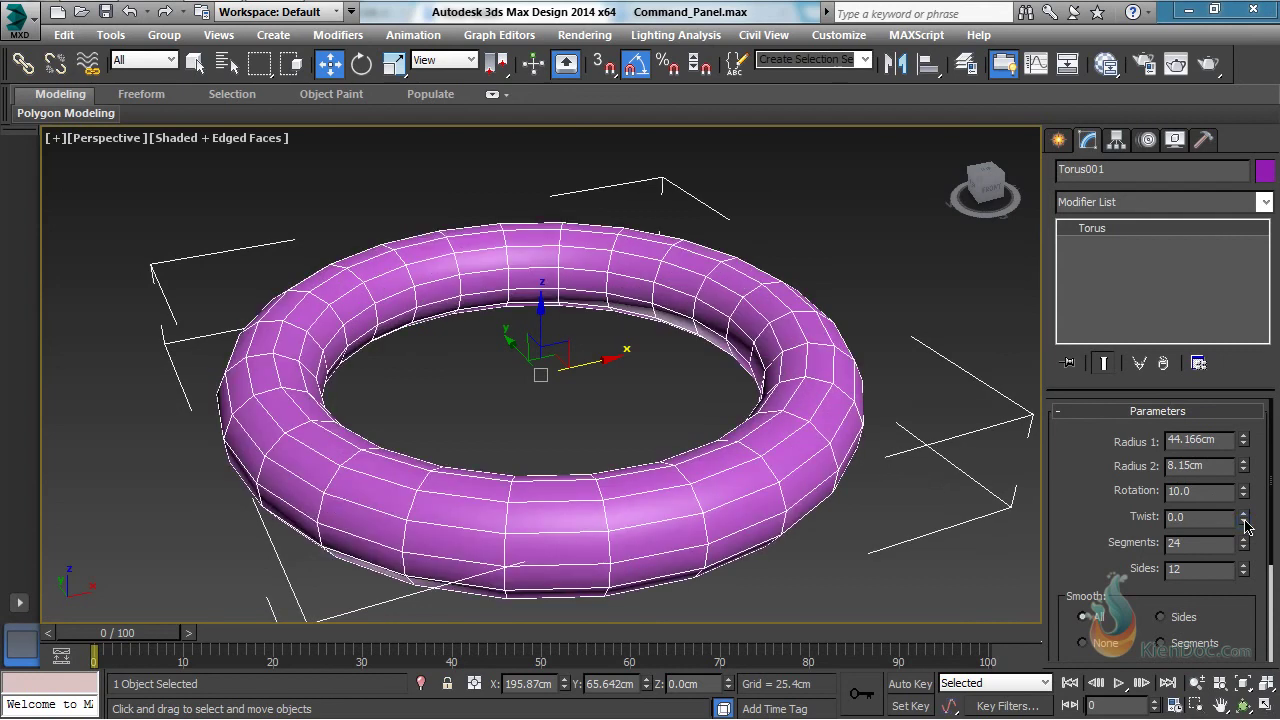
{"action": "left_click_drag", "start_coordinate": [1244, 545], "coordinate": [1241, 434]}
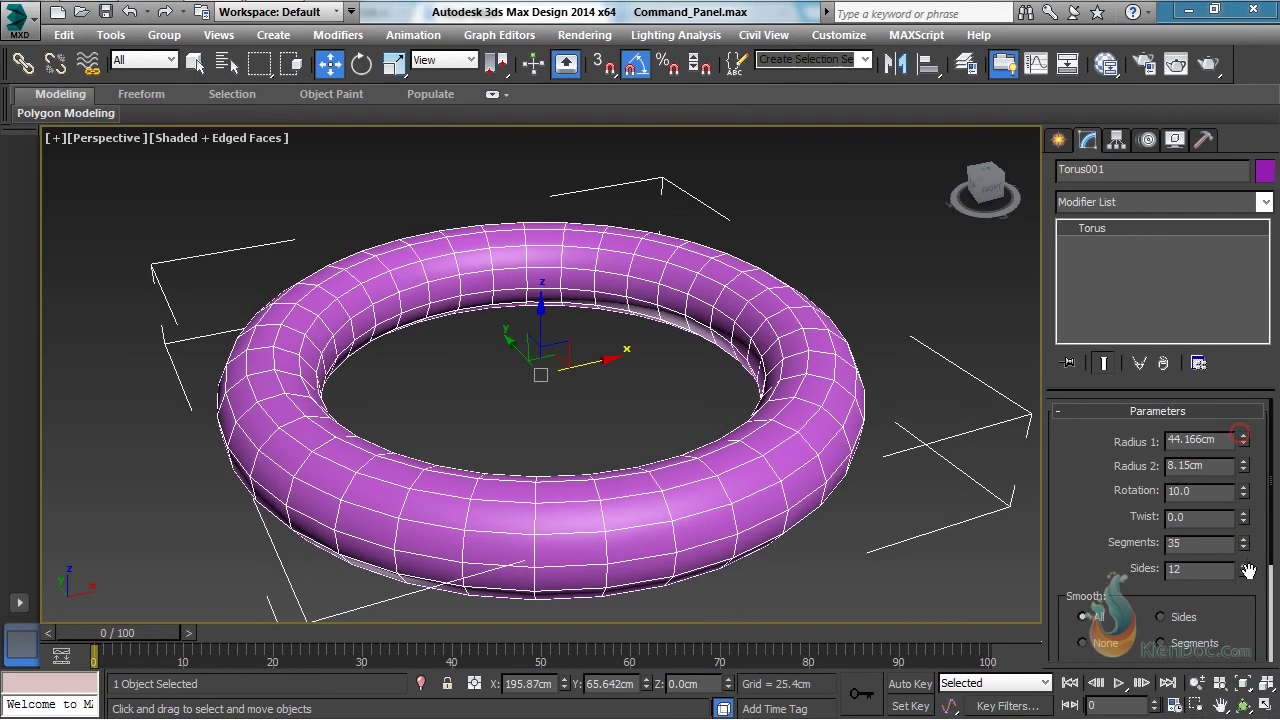
{"action": "left_click_drag", "start_coordinate": [1244, 568], "coordinate": [1243, 519]}
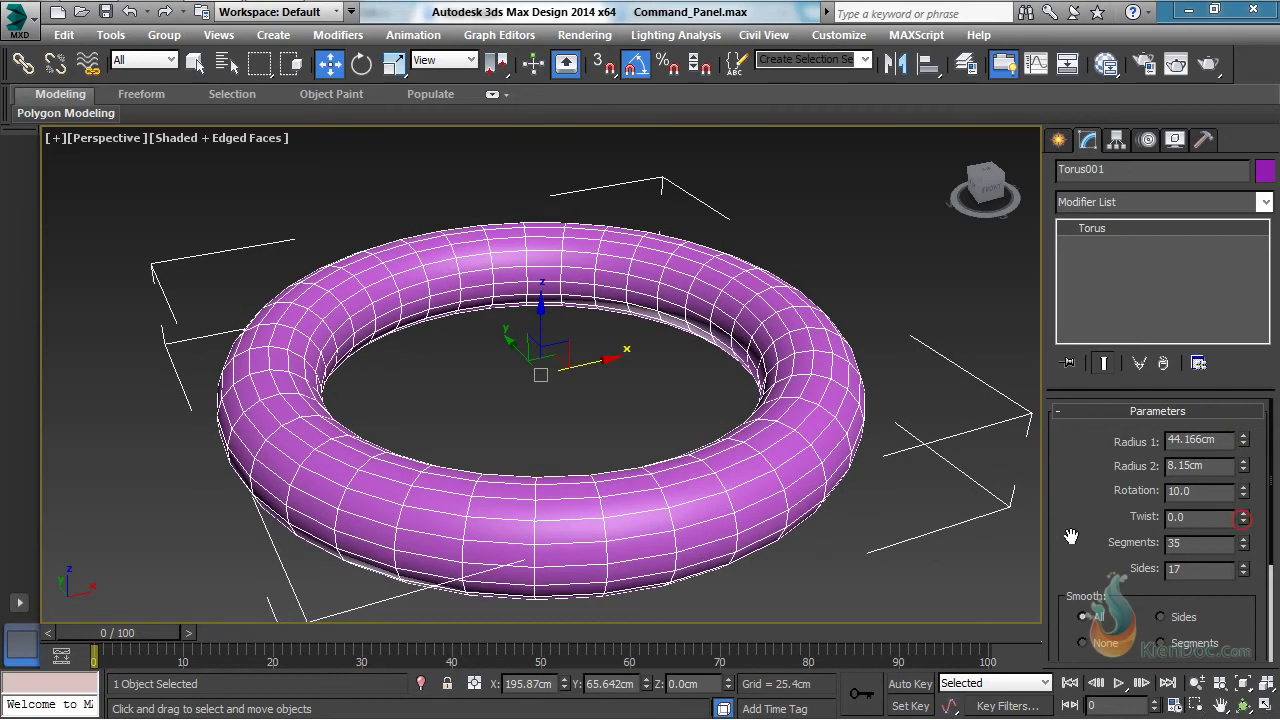
Compare the torus's Sides and Segments smoothing modes, leaving Segments active
{"action": "left_click_drag", "start_coordinate": [1071, 531], "coordinate": [1083, 386]}
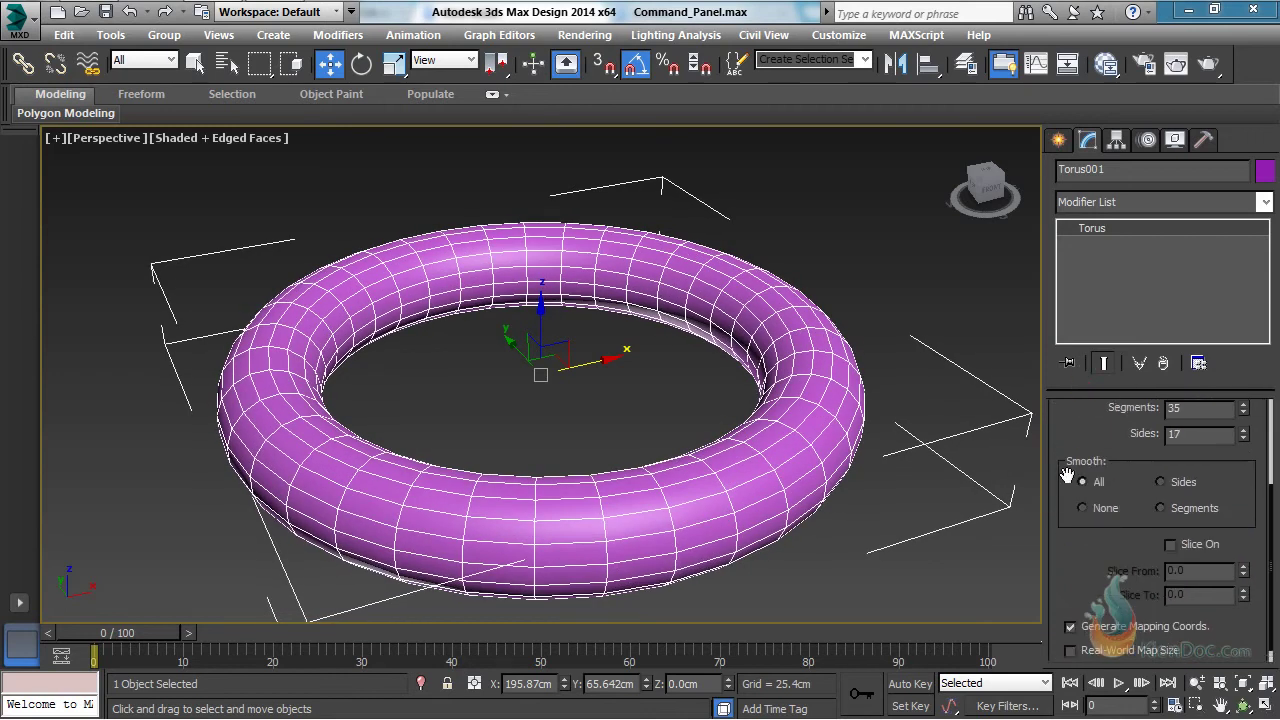
{"action": "left_click", "coordinate": [1161, 482]}
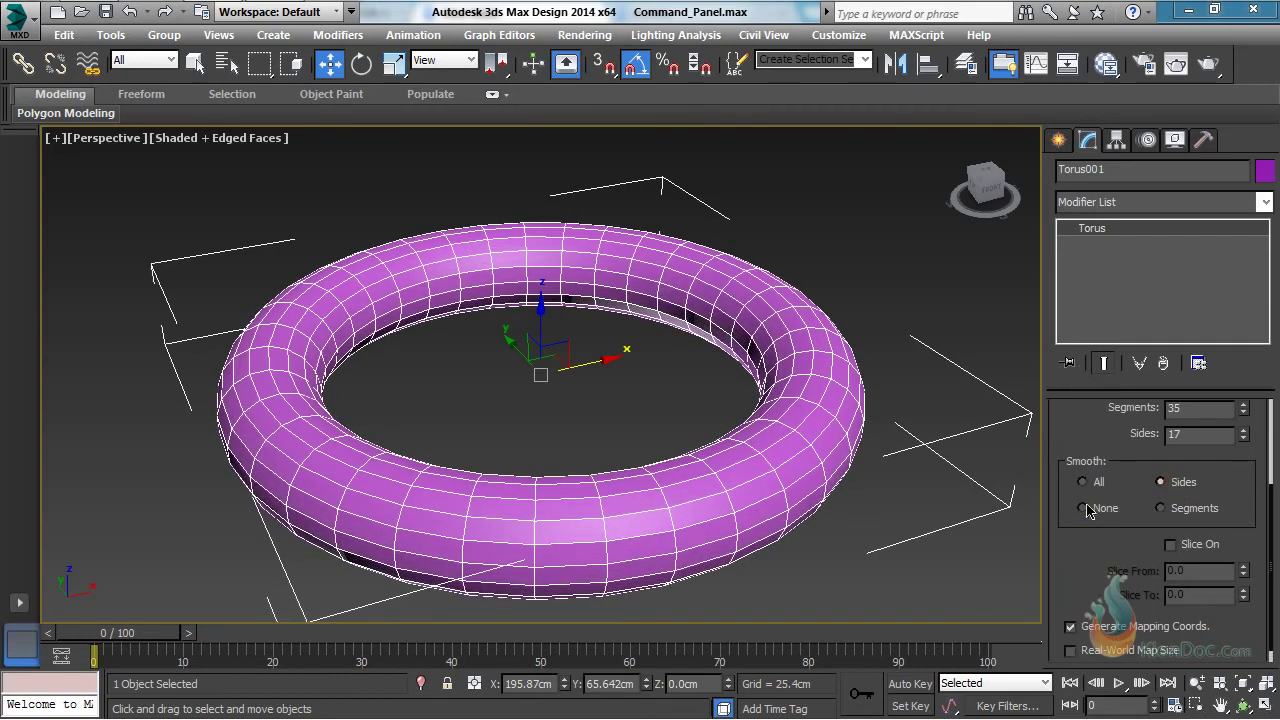
{"action": "left_click", "coordinate": [1161, 508]}
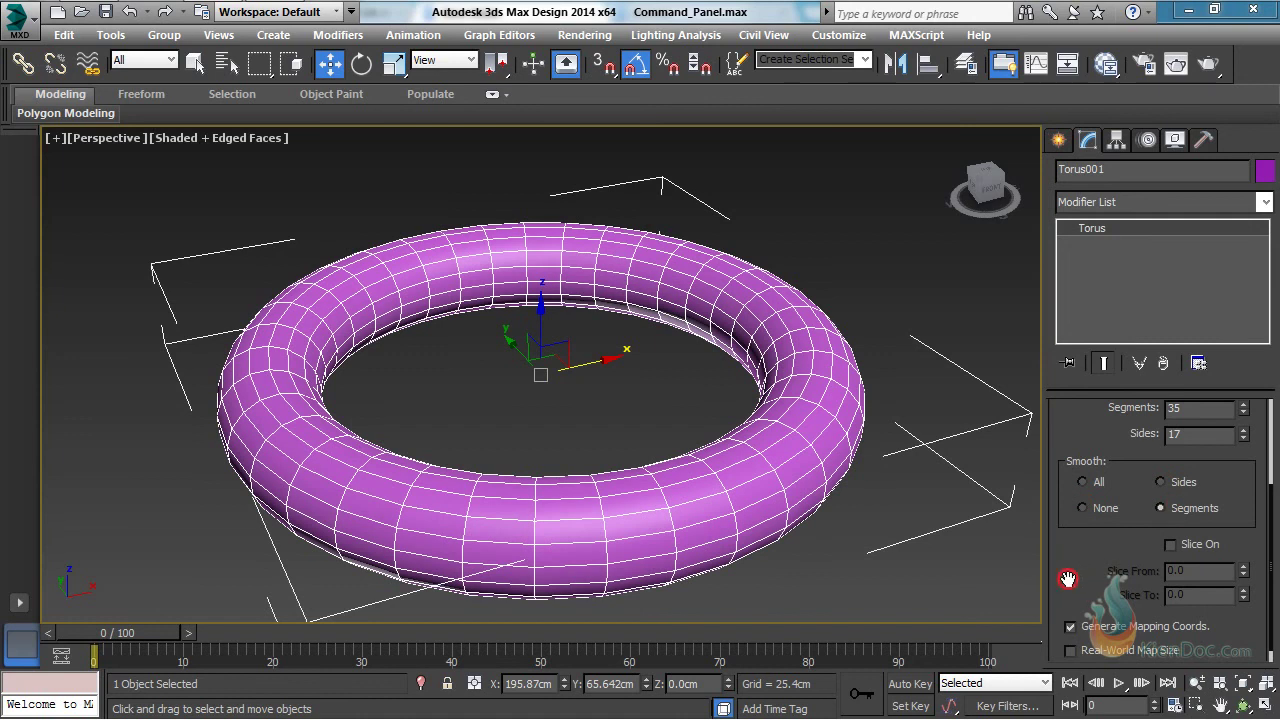
{"action": "left_click_drag", "start_coordinate": [1068, 579], "coordinate": [1073, 539]}
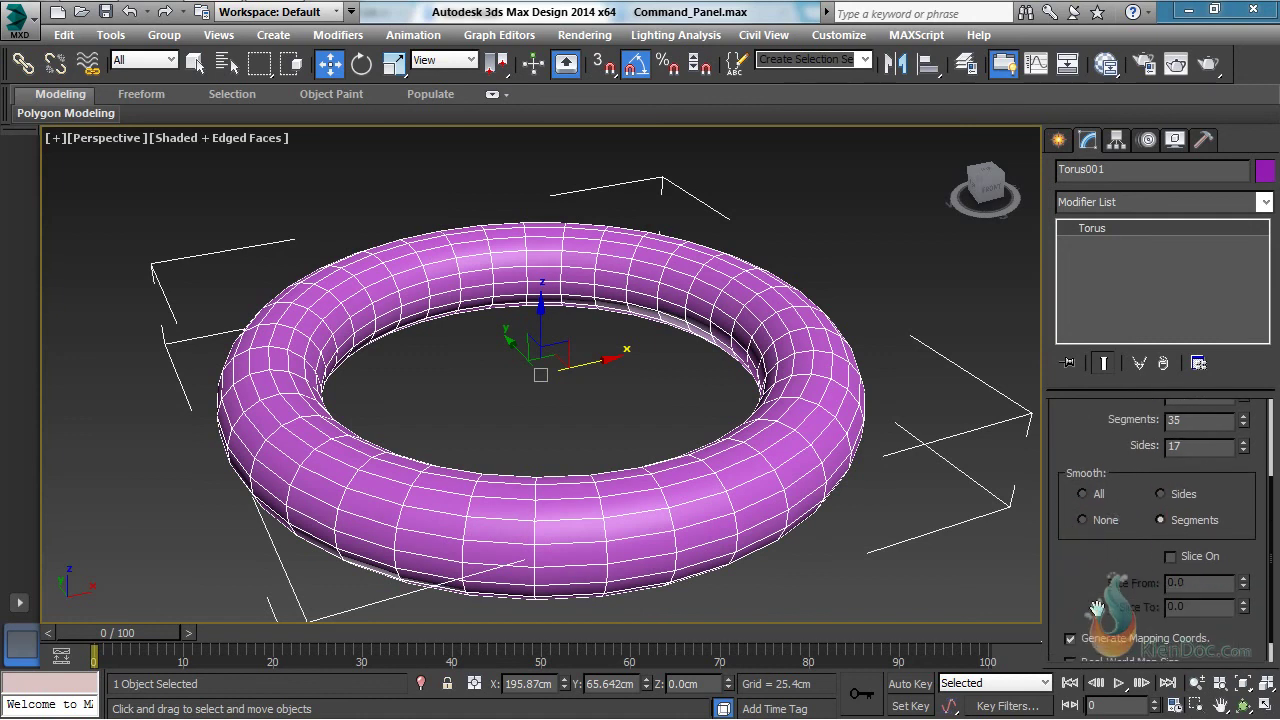
{"action": "mouse_move", "coordinate": [1097, 608]}
{"action": "left_mouse_down"}
{"action": "mouse_move", "coordinate": [1097, 580]}
{"action": "mouse_move", "coordinate": [1099, 630]}
{"action": "left_mouse_up"}
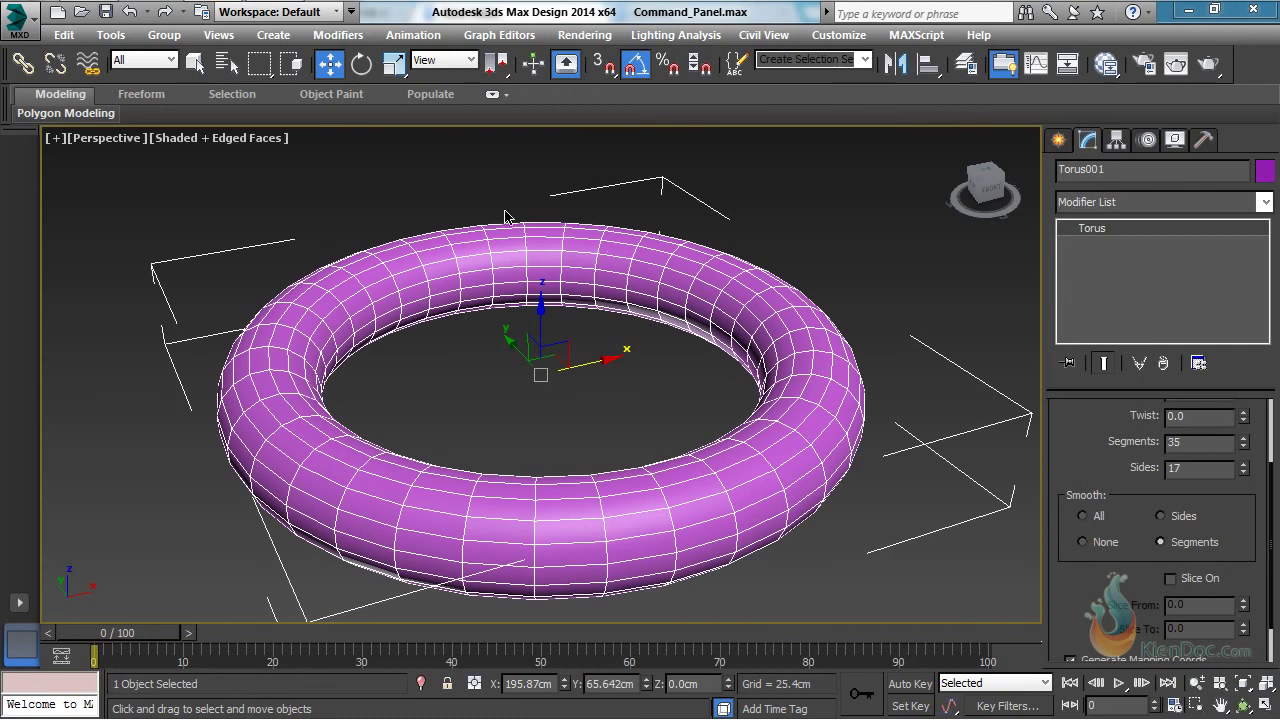
{"action": "left_click_drag", "start_coordinate": [1077, 450], "coordinate": [1003, 458]}
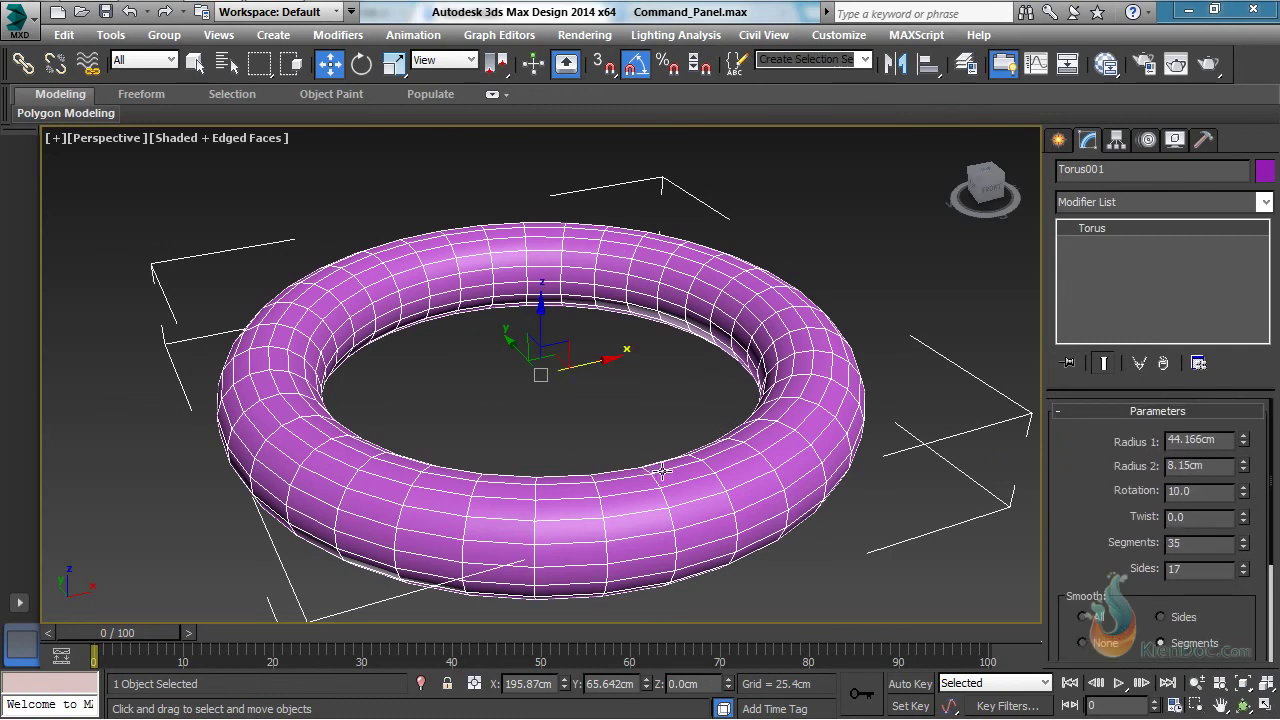
Set the radius of the purple teapot on top of the box to 11.09 cm, trying 9 segments before returning to 4
{"action": "left_click", "coordinate": [1244, 683]}
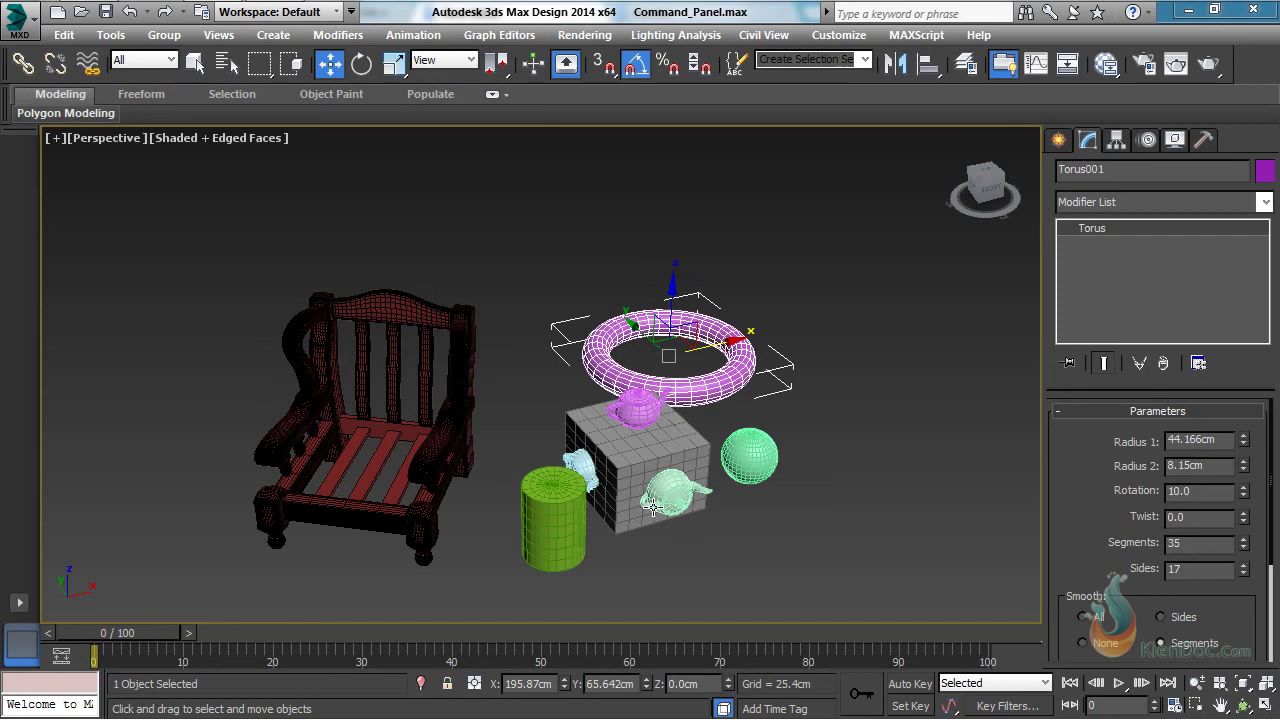
{"action": "left_click", "coordinate": [633, 400]}
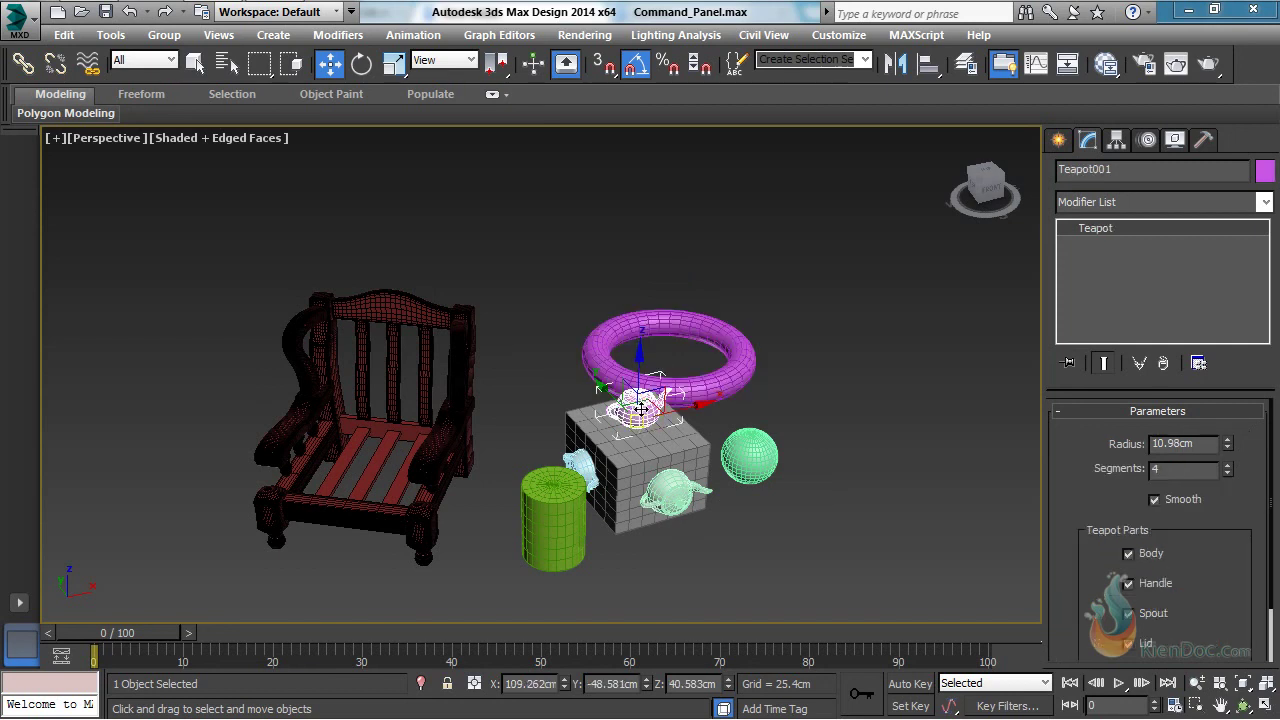
{"action": "key", "text": "z"}
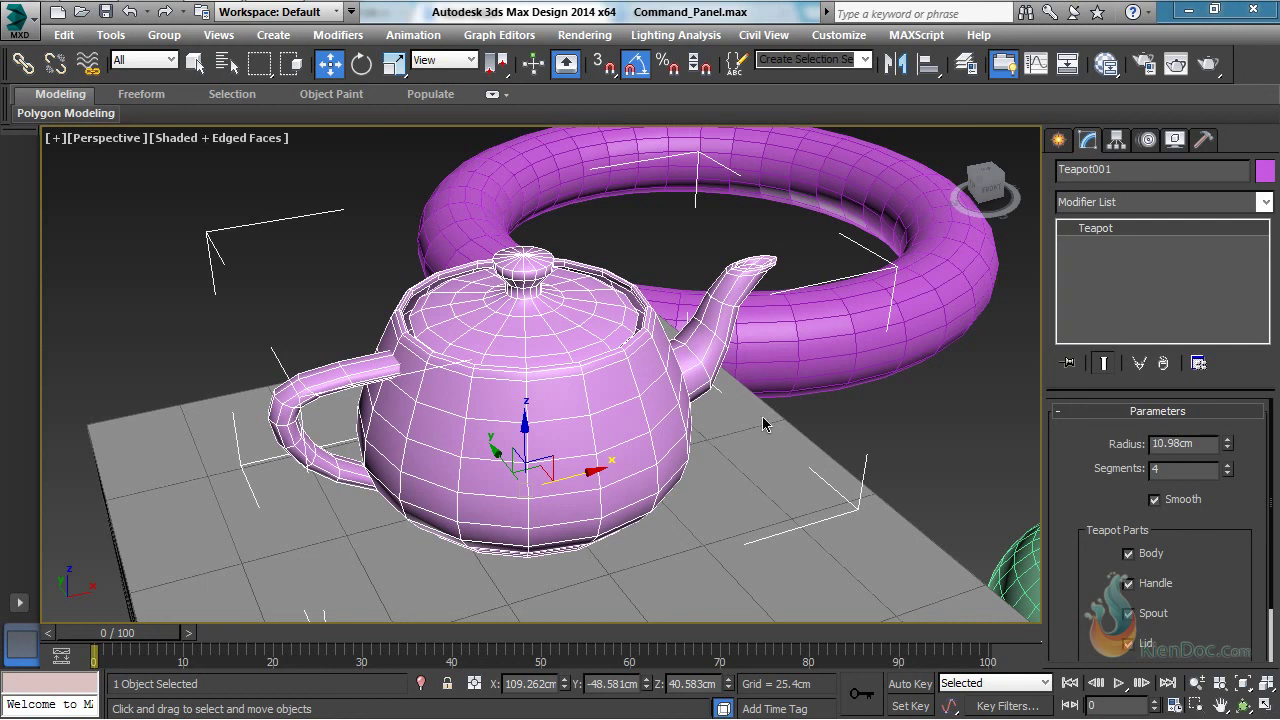
{"action": "left_click", "coordinate": [890, 408]}
{"action": "left_click", "coordinate": [523, 371]}
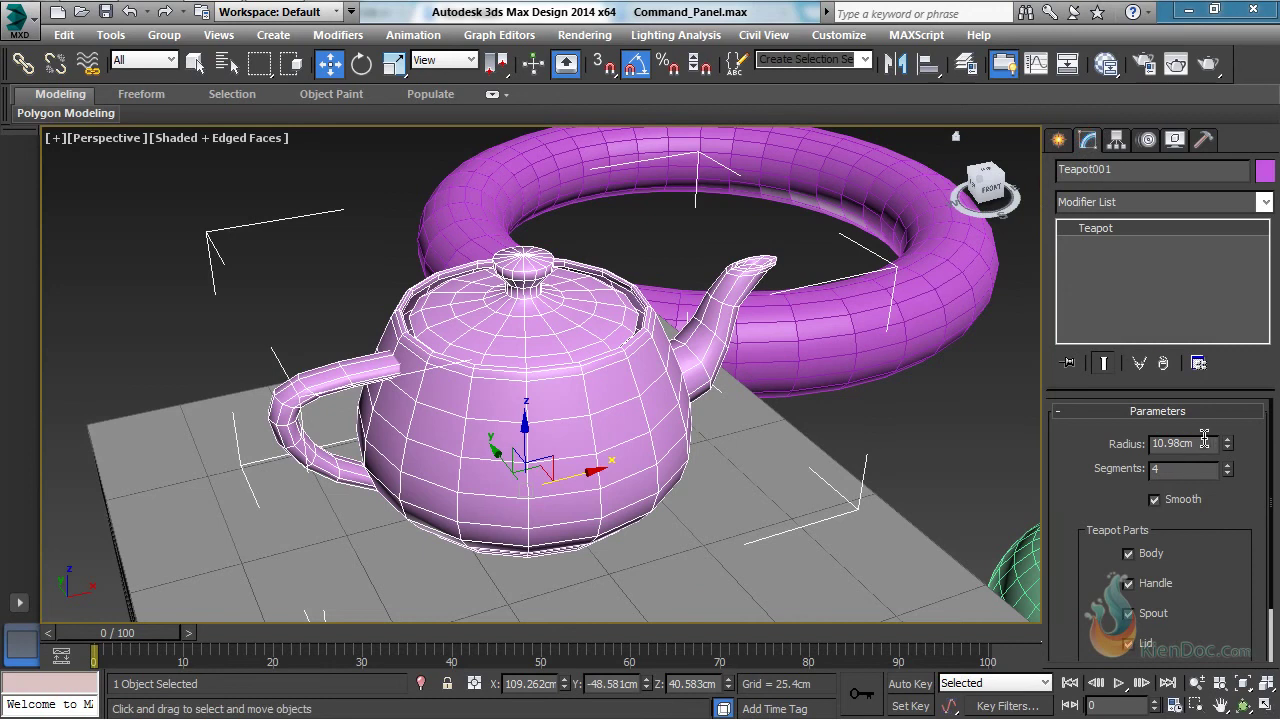
{"action": "left_click_drag", "start_coordinate": [1226, 444], "coordinate": [1228, 416]}
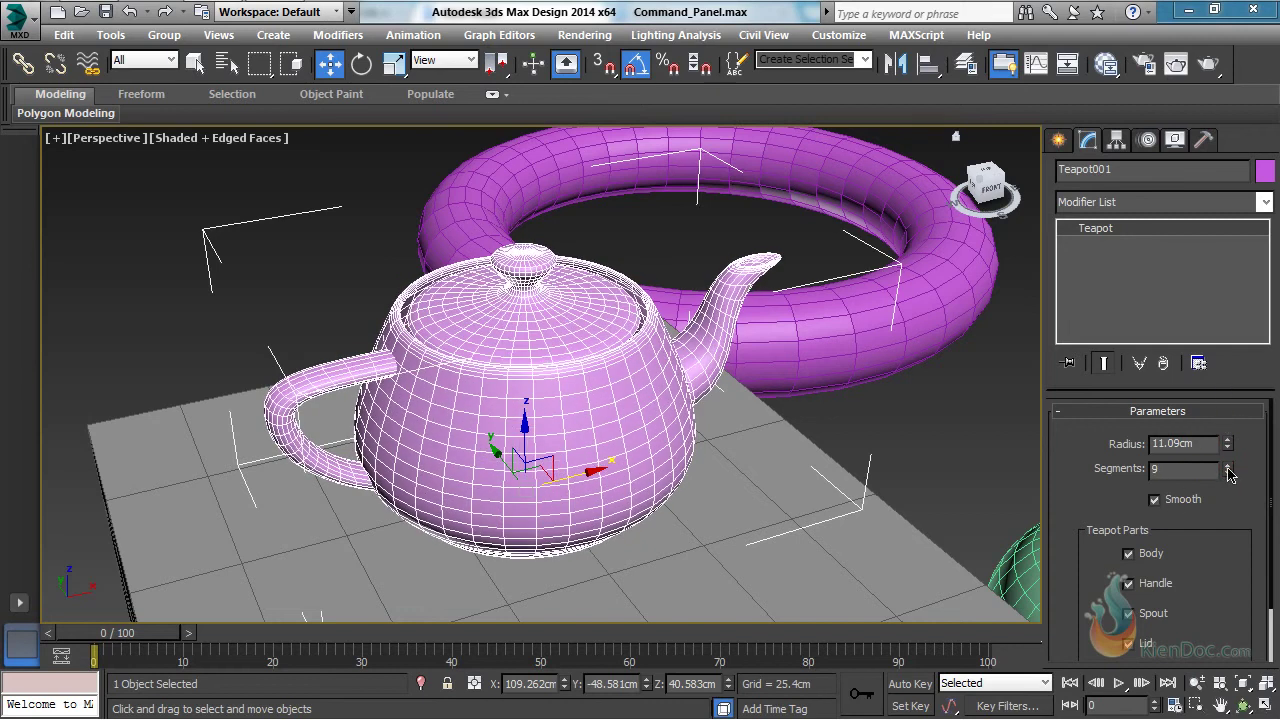
{"action": "left_click_drag", "start_coordinate": [1228, 473], "coordinate": [1226, 518]}
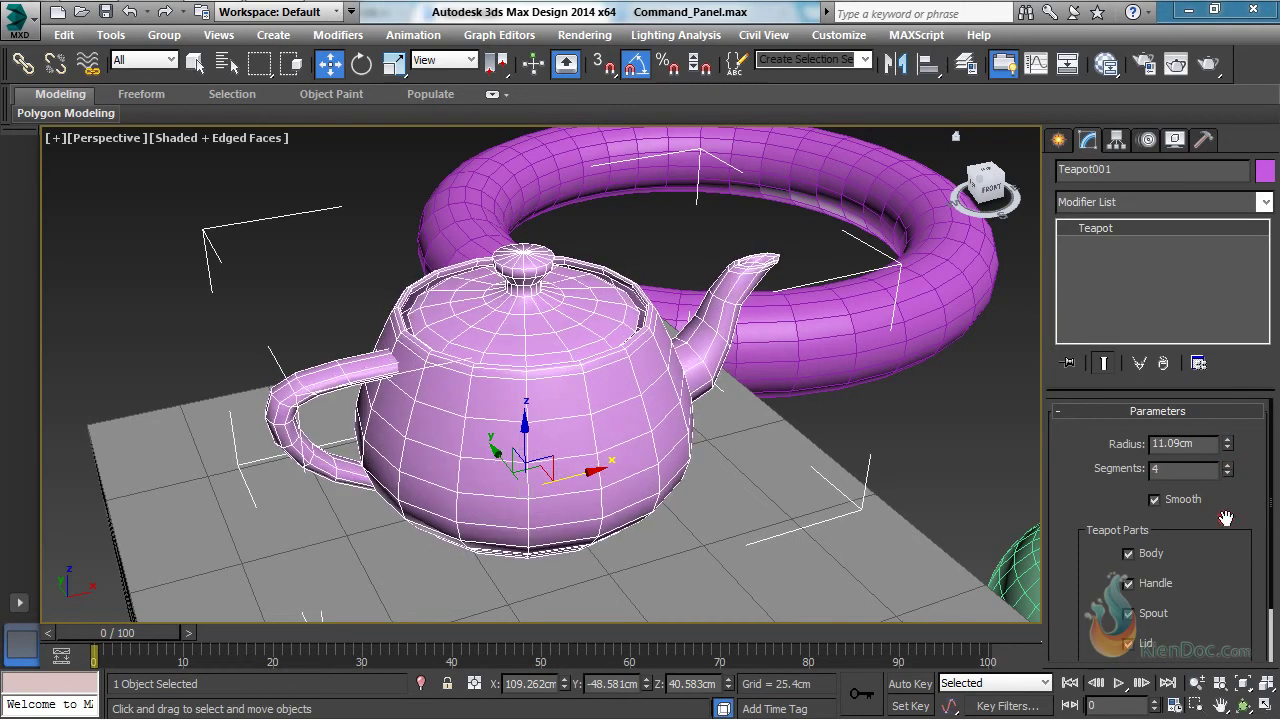
Compare the purple teapot's shading with Smooth off and on, leaving Smooth off
{"action": "left_click", "coordinate": [1156, 499]}
{"action": "left_click", "coordinate": [1156, 499]}
{"action": "left_click", "coordinate": [1156, 499]}
Hide and restore the purple teapot's body, handle, spout and lid one part at a time
{"action": "left_click_drag", "start_coordinate": [1068, 503], "coordinate": [1072, 417]}
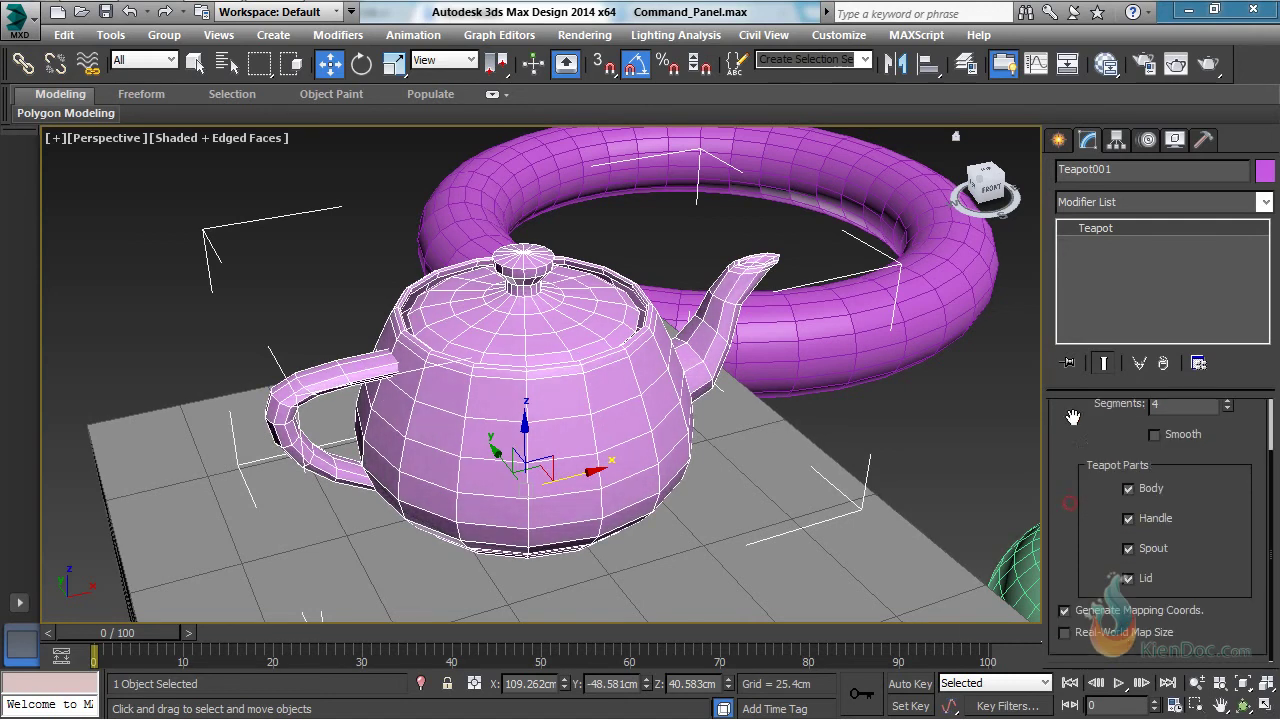
{"action": "left_click", "coordinate": [1137, 488]}
{"action": "left_click", "coordinate": [1137, 488]}
{"action": "left_click", "coordinate": [1138, 524]}
{"action": "left_click", "coordinate": [1138, 524]}
{"action": "left_click", "coordinate": [1131, 549]}
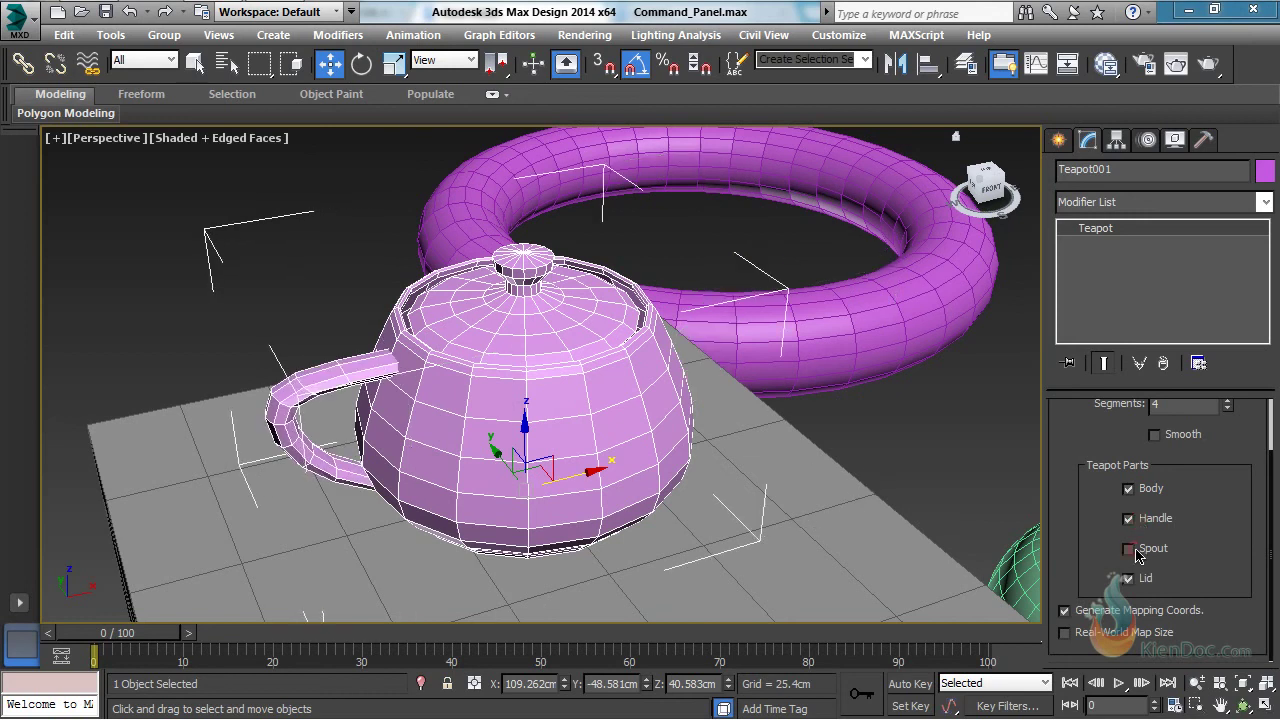
{"action": "left_click", "coordinate": [1131, 549]}
{"action": "left_click", "coordinate": [1130, 579]}
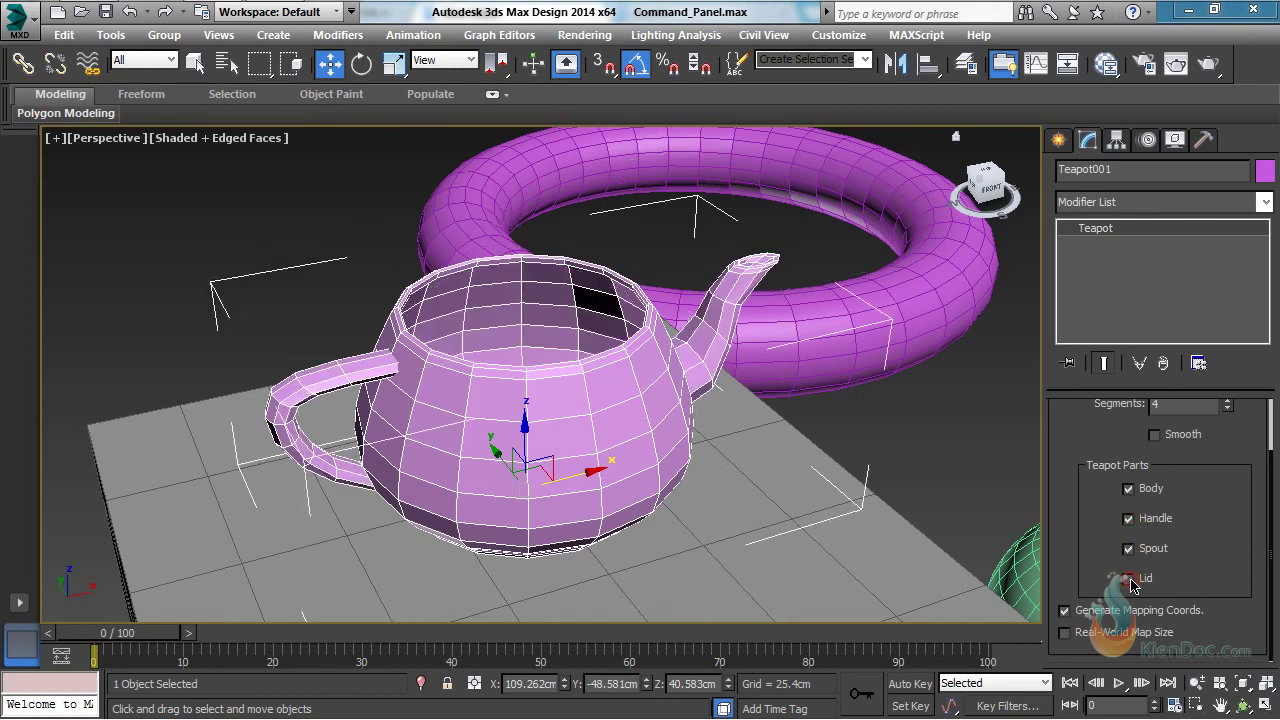
{"action": "left_click", "coordinate": [1130, 579]}
{"action": "left_click_drag", "start_coordinate": [1064, 465], "coordinate": [1066, 530]}
Delete the light blue teapot on the side of the box facing the cylinder
{"action": "middle_click_drag", "start_coordinate": [676, 428], "coordinate": [686, 398]}
{"action": "scroll", "coordinate": [686, 398], "scroll_direction": "down", "scroll_amount": 10}
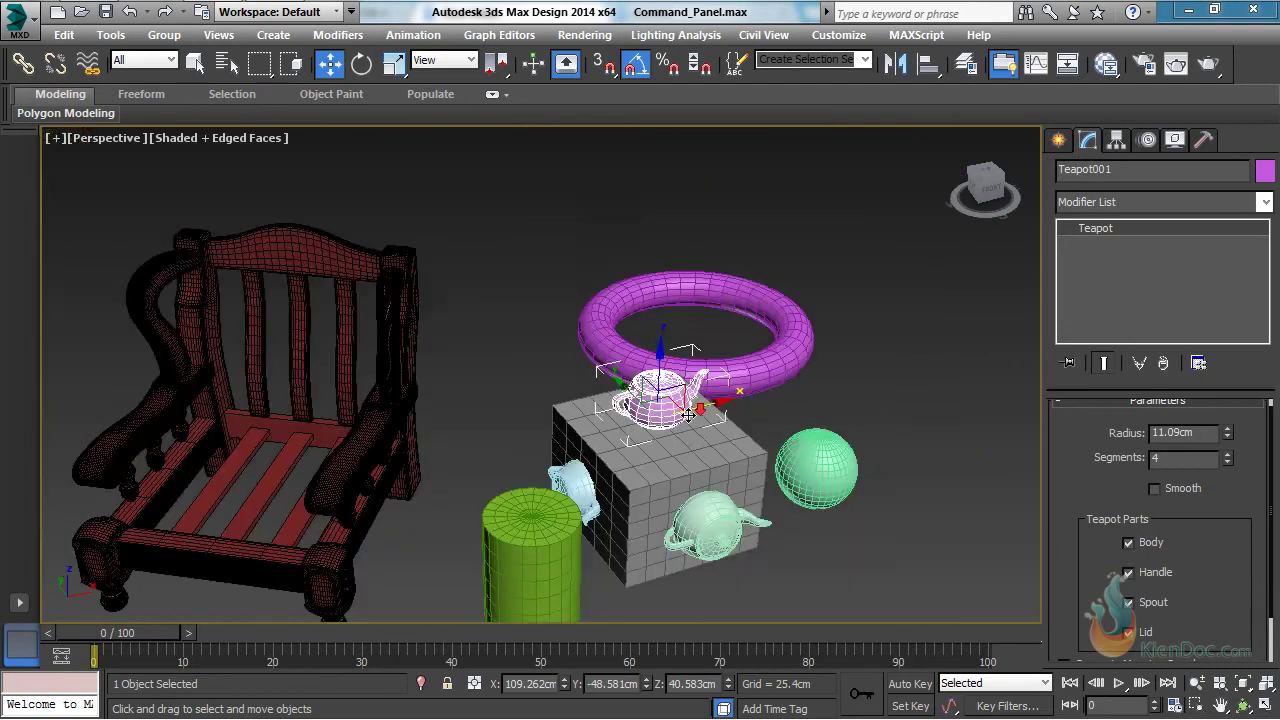
{"action": "scroll", "coordinate": [726, 386], "scroll_direction": "up", "scroll_amount": 8}
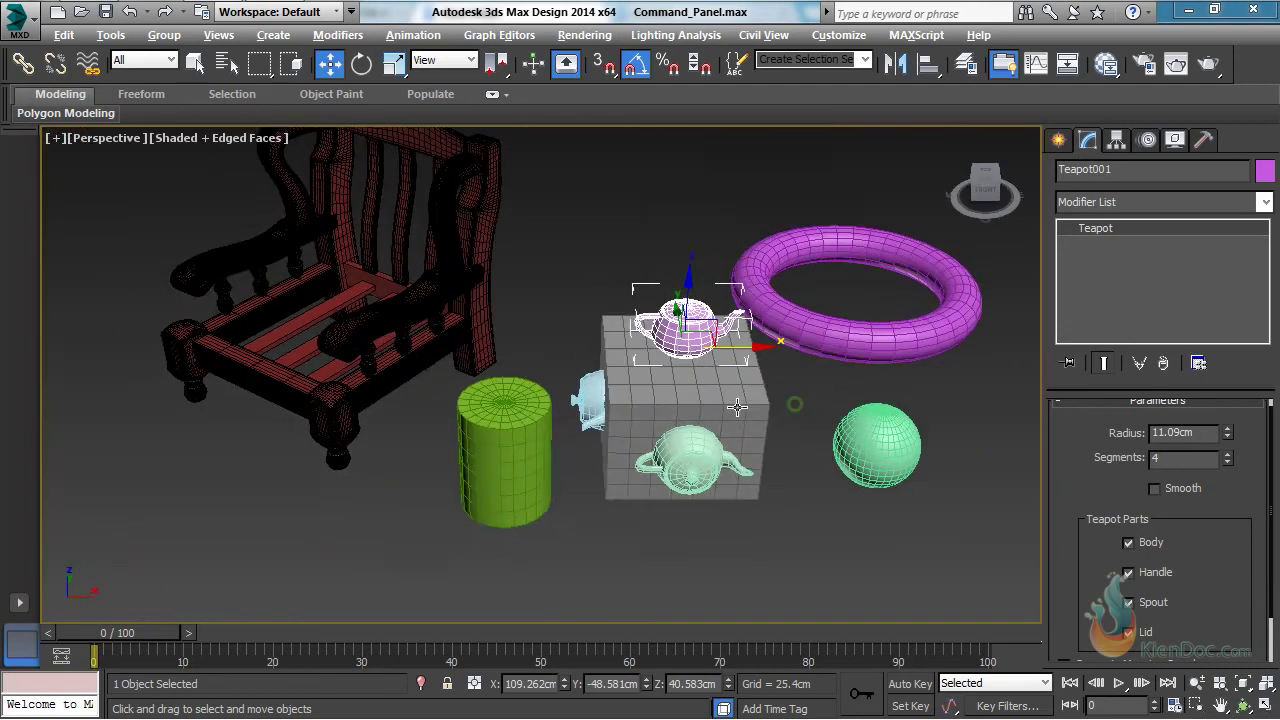
{"action": "scroll", "coordinate": [726, 386], "scroll_direction": "up", "scroll_amount": 1}
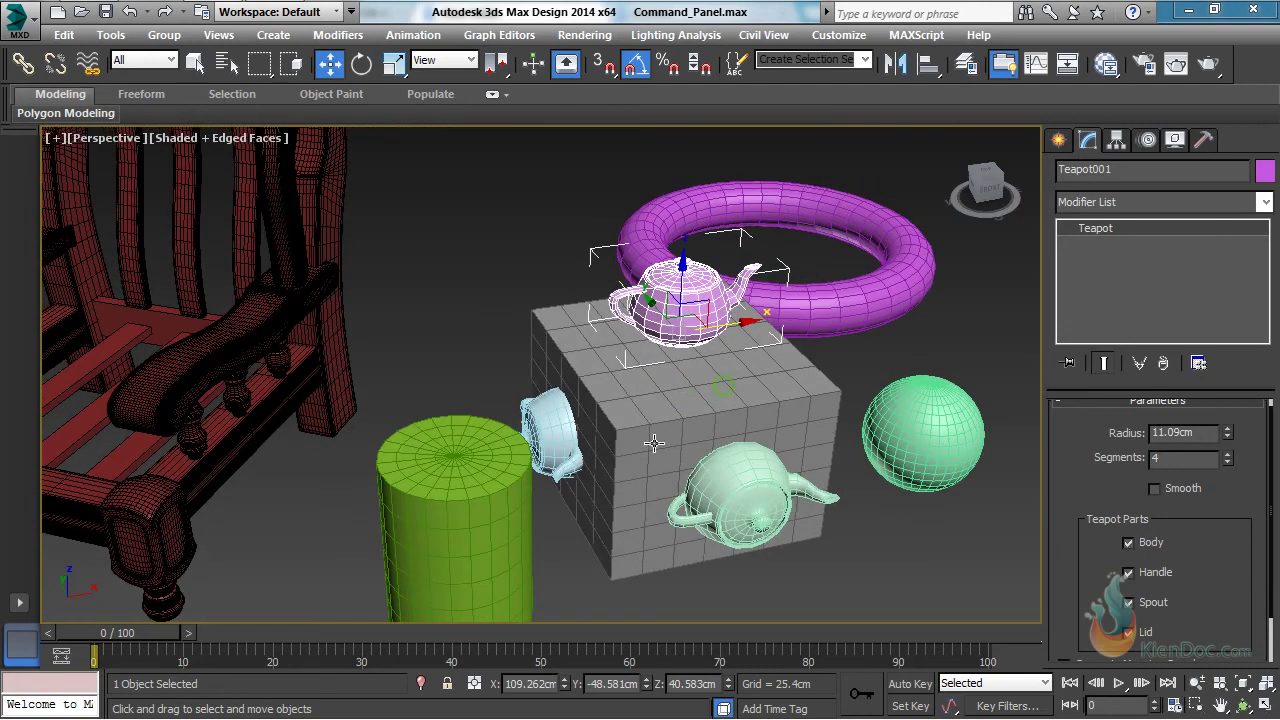
{"action": "scroll", "coordinate": [654, 443], "scroll_direction": "down", "scroll_amount": 8}
{"action": "scroll", "coordinate": [630, 412], "scroll_direction": "up", "scroll_amount": 8}
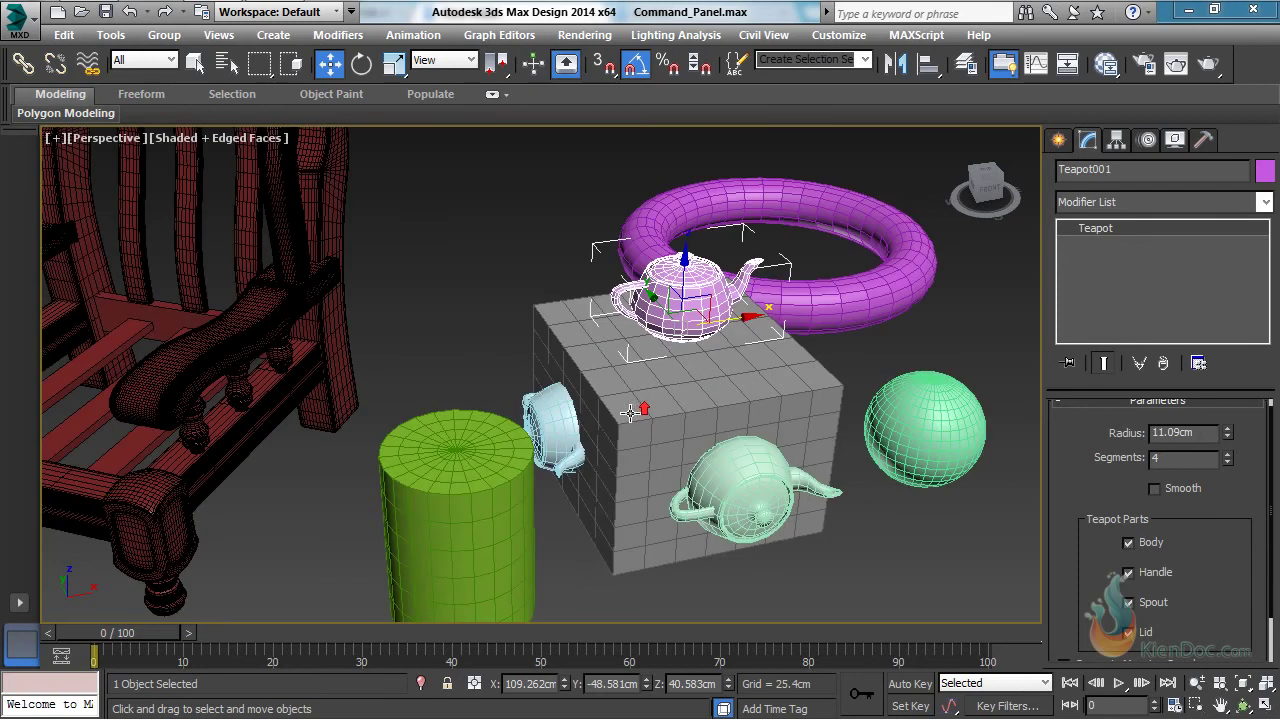
{"action": "left_click", "coordinate": [548, 426]}
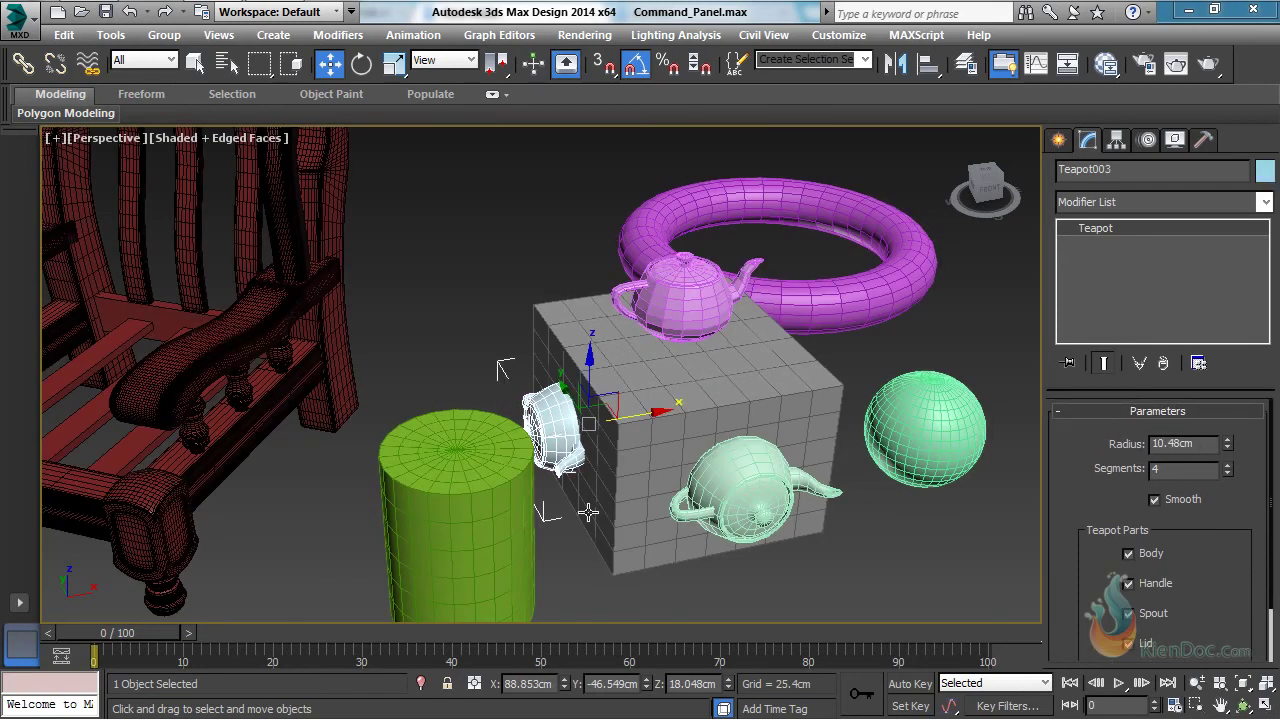
{"action": "key", "text": "Delete"}
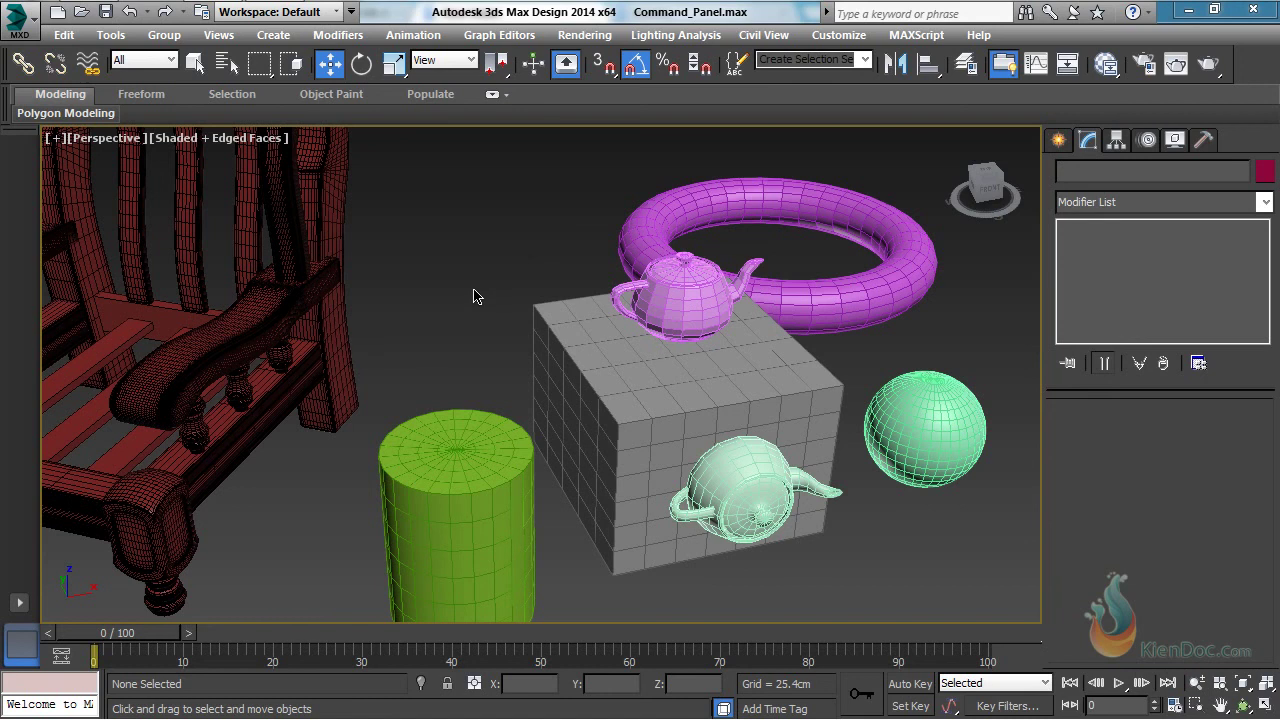
Show the chair and all primitives in the perspective view, shaded without edged faces
{"action": "key", "text": "z"}
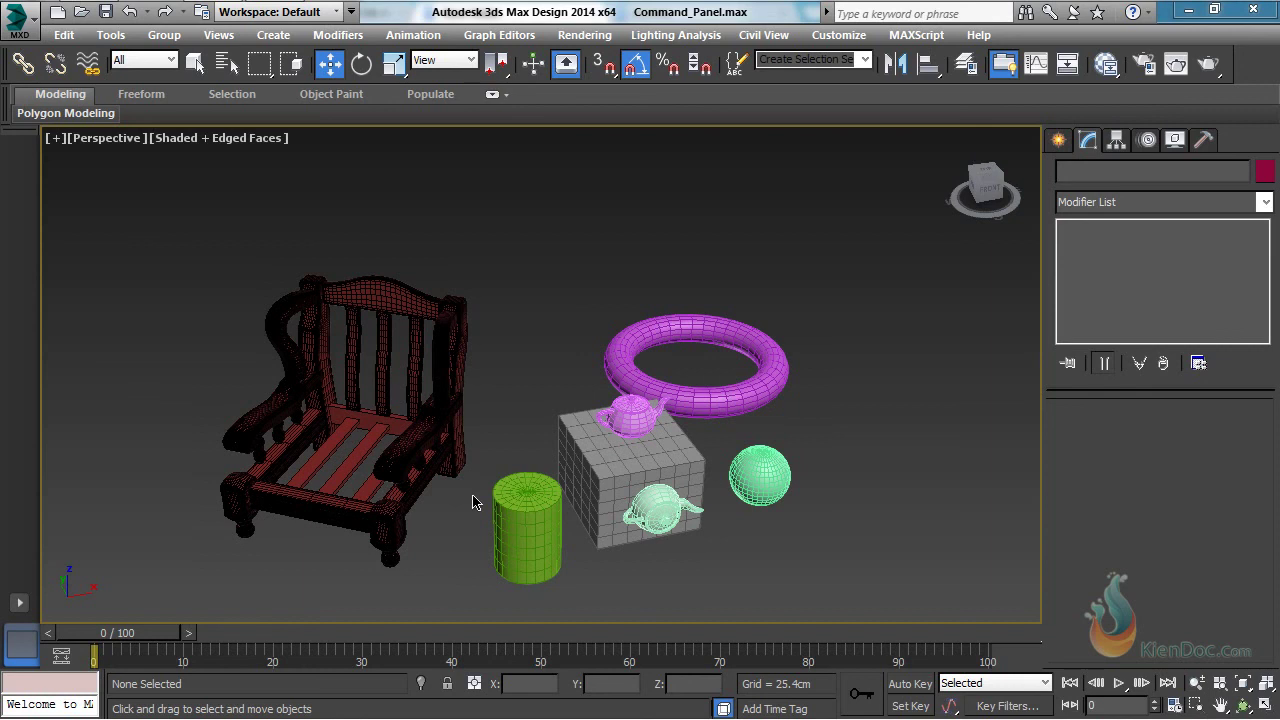
{"action": "key", "text": "F4"}
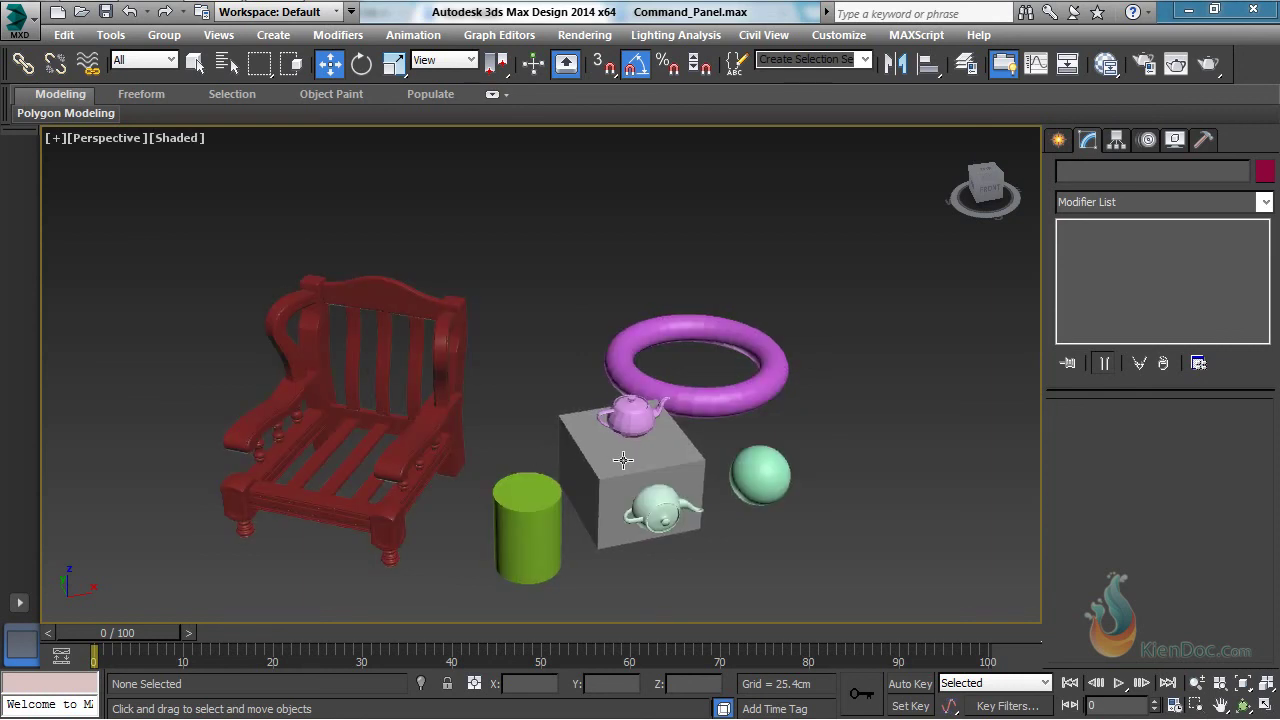
{"action": "middle_click_drag", "start_coordinate": [623, 460], "coordinate": [613, 446], "text": "alt"}
{"action": "scroll", "coordinate": [600, 449], "scroll_direction": "up", "scroll_amount": 4}
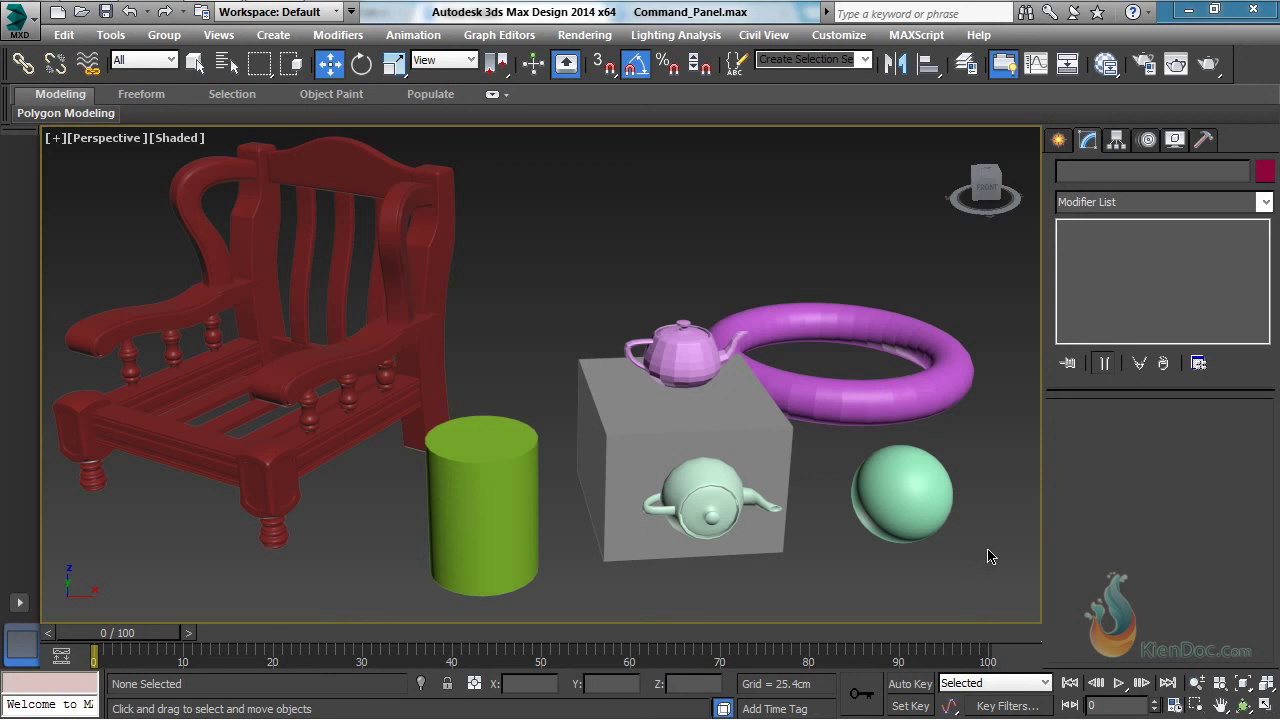
Select the sphere and add the torus, box, both teapots and cylinder to the selection
{"action": "left_click", "coordinate": [904, 496]}
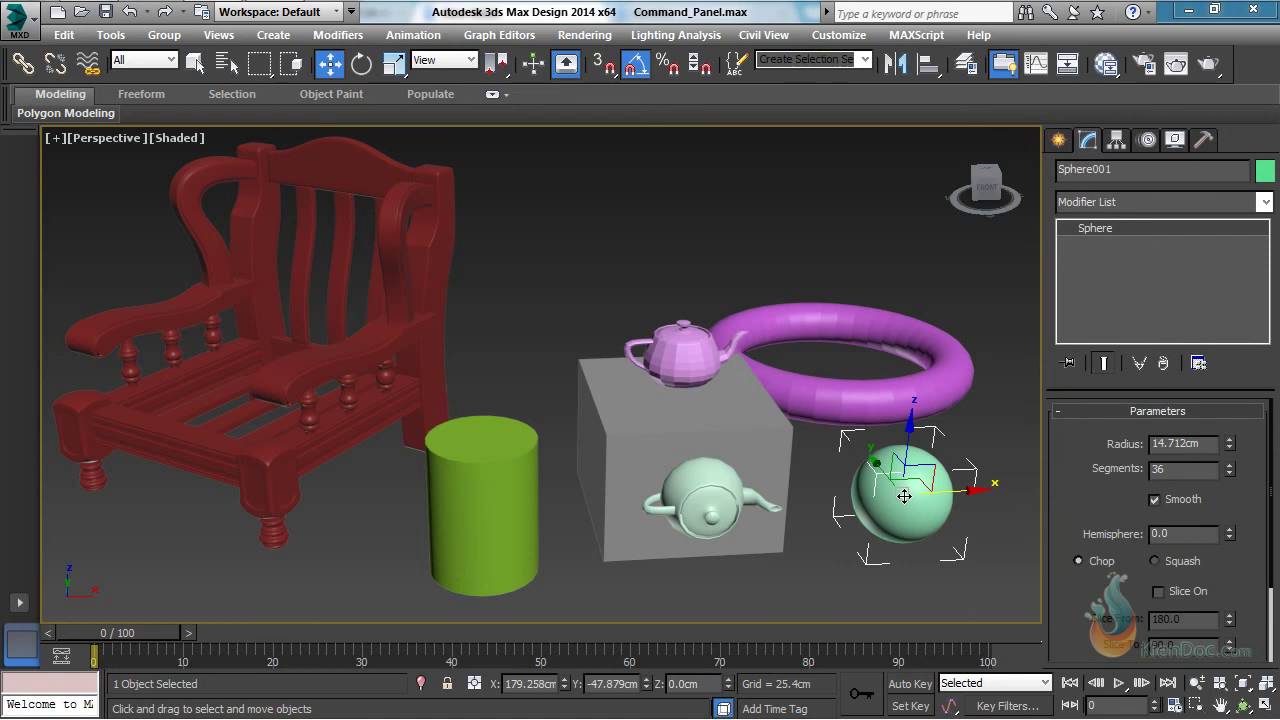
{"action": "left_click", "coordinate": [863, 401], "text": "ctrl"}
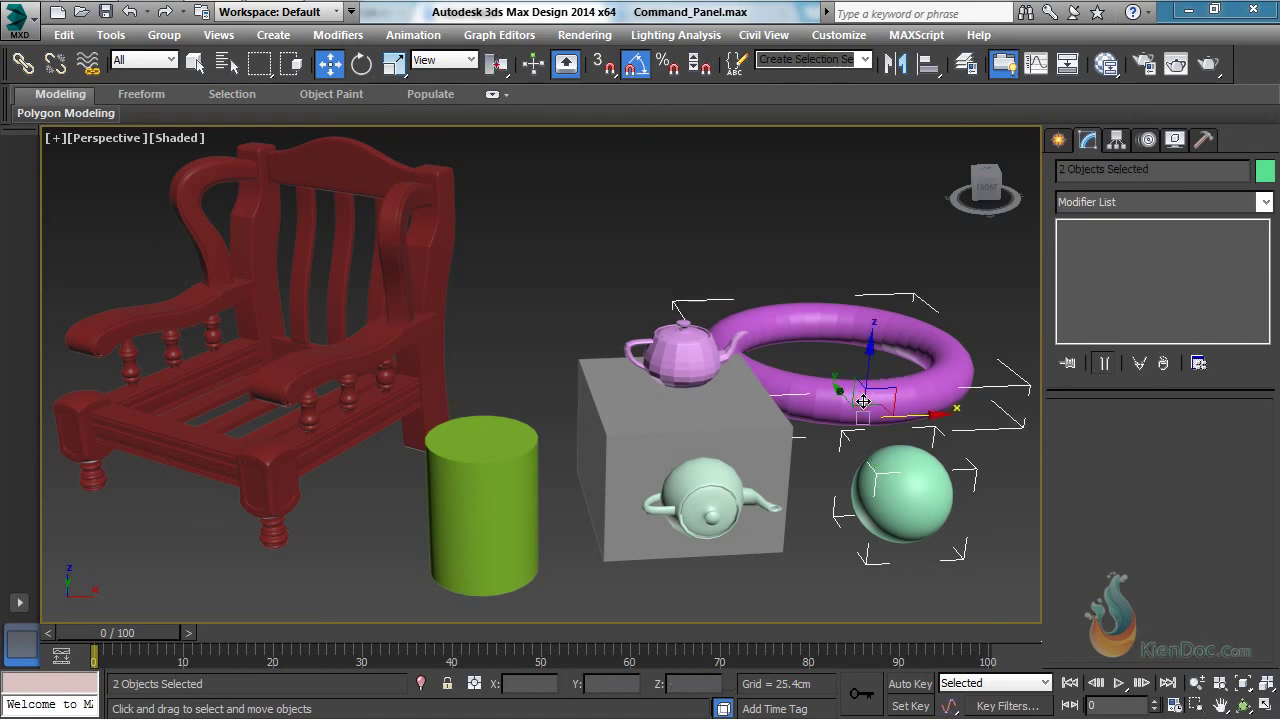
{"action": "left_click_drag", "start_coordinate": [679, 522], "coordinate": [704, 560], "text": "ctrl"}
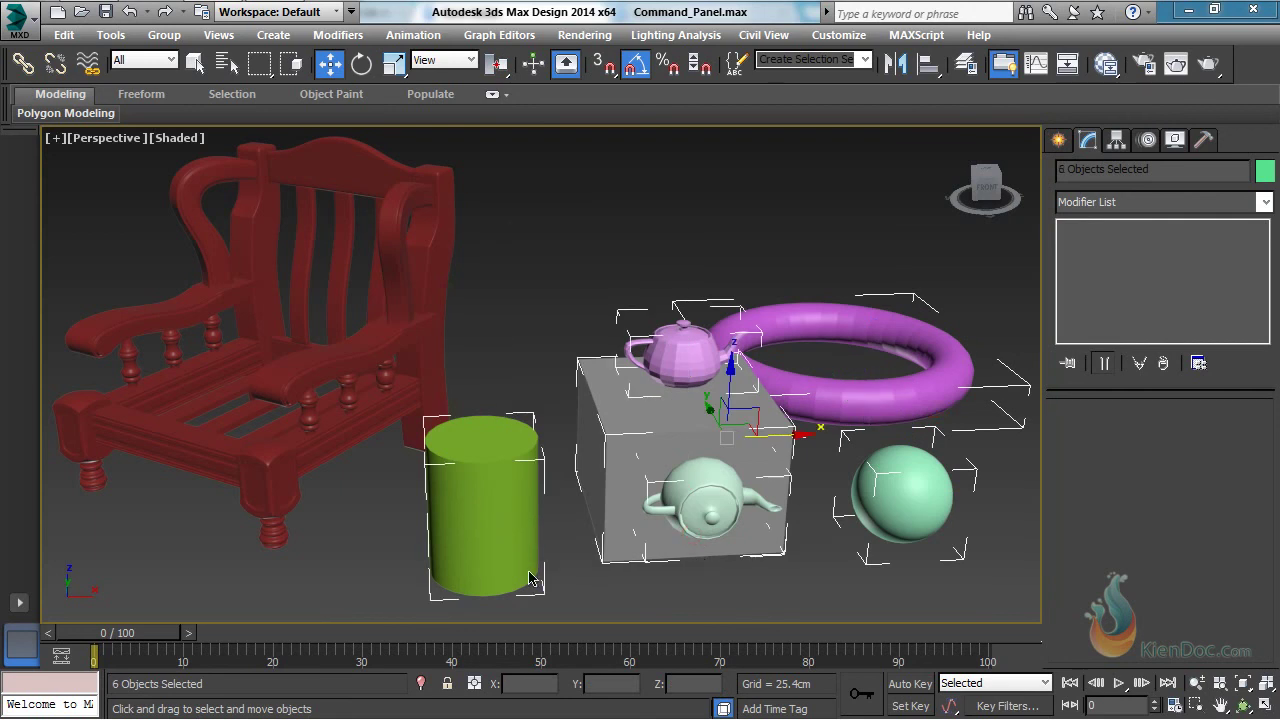
Remove the cylinder from the multiple selection, reduce the selection to the sphere alone and clear it
{"action": "left_click", "coordinate": [484, 495], "text": "alt"}
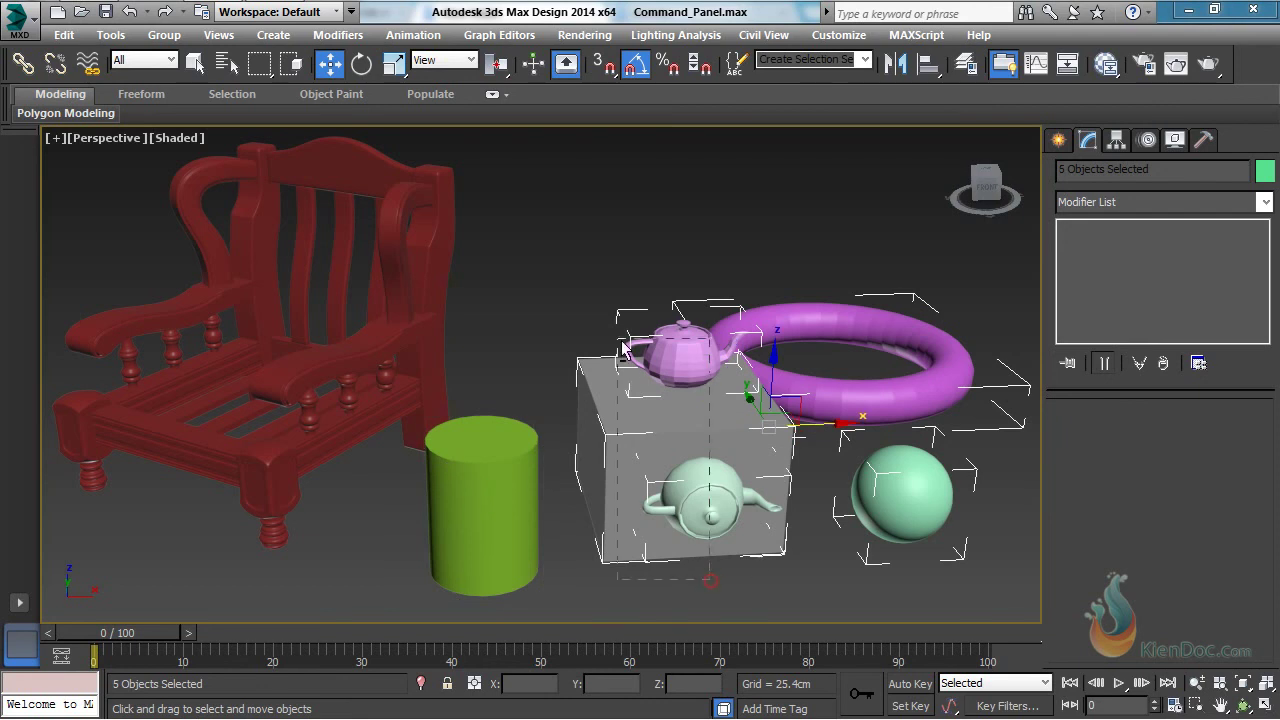
{"action": "left_click", "coordinate": [880, 475]}
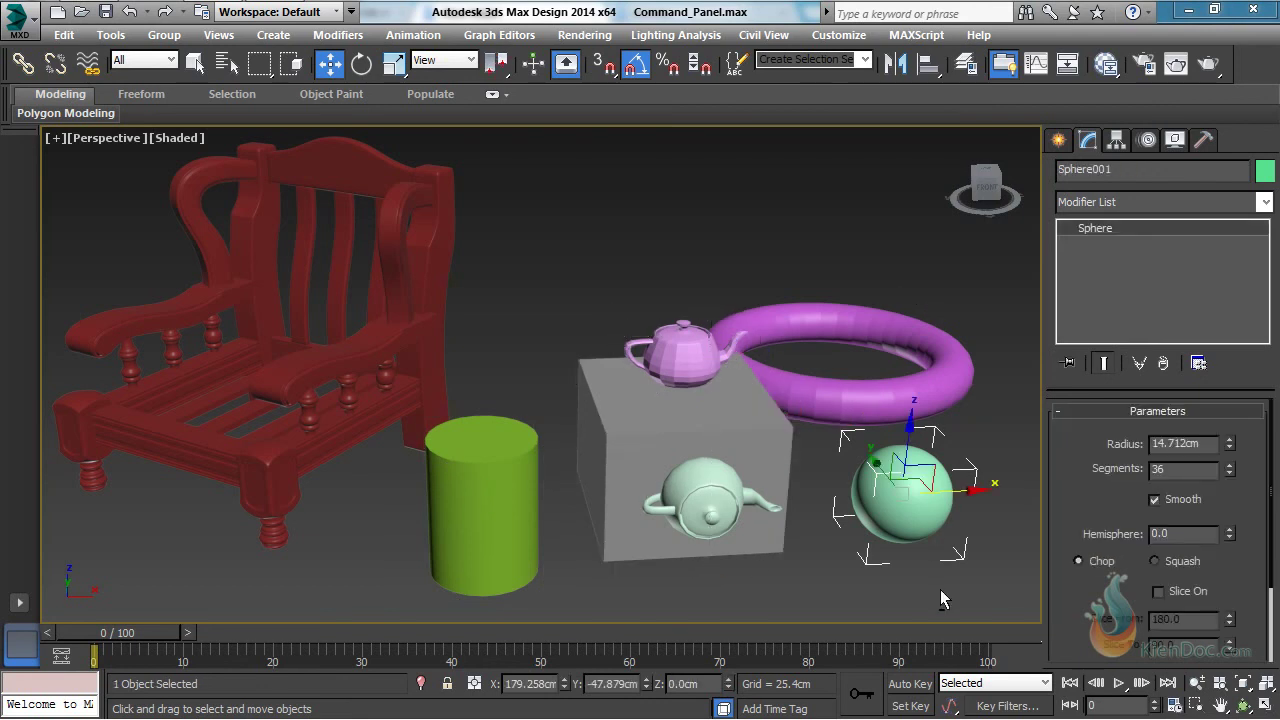
{"action": "left_click", "coordinate": [940, 591]}
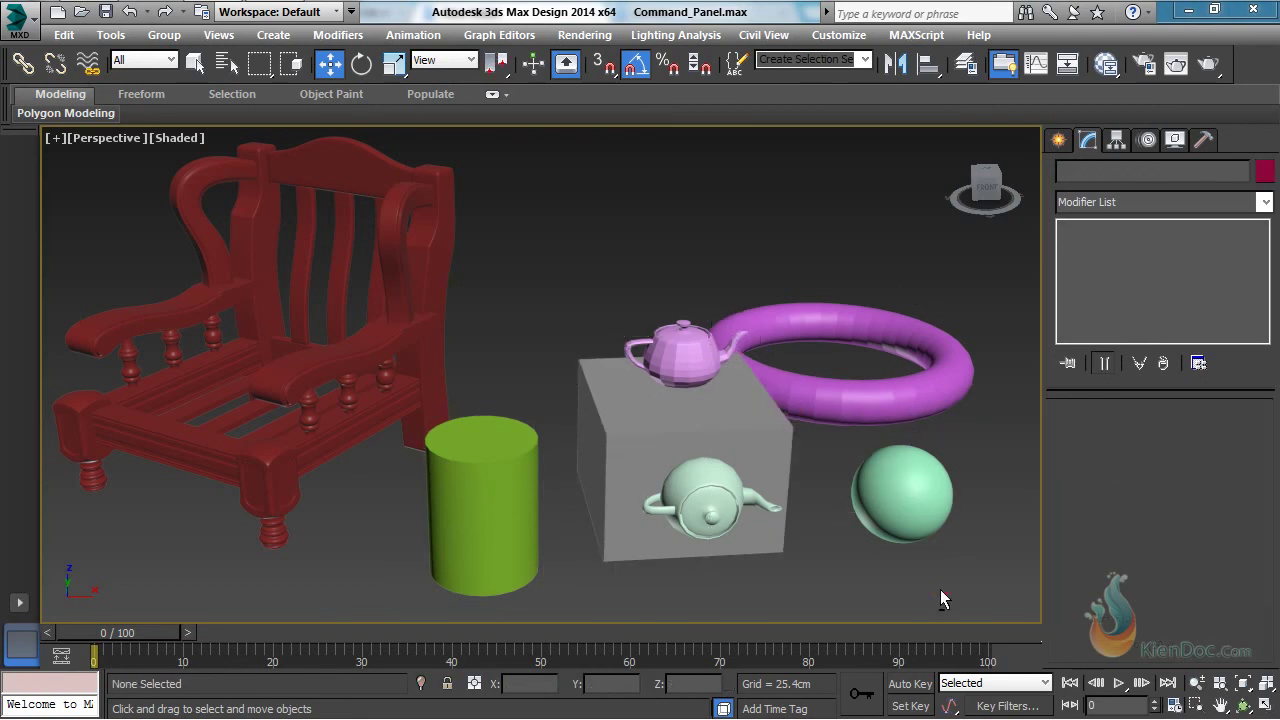
Select all objects in the scene and clear them, and select the sphere and invert that selection before clearing it
{"action": "key", "text": "ctrl+a"}
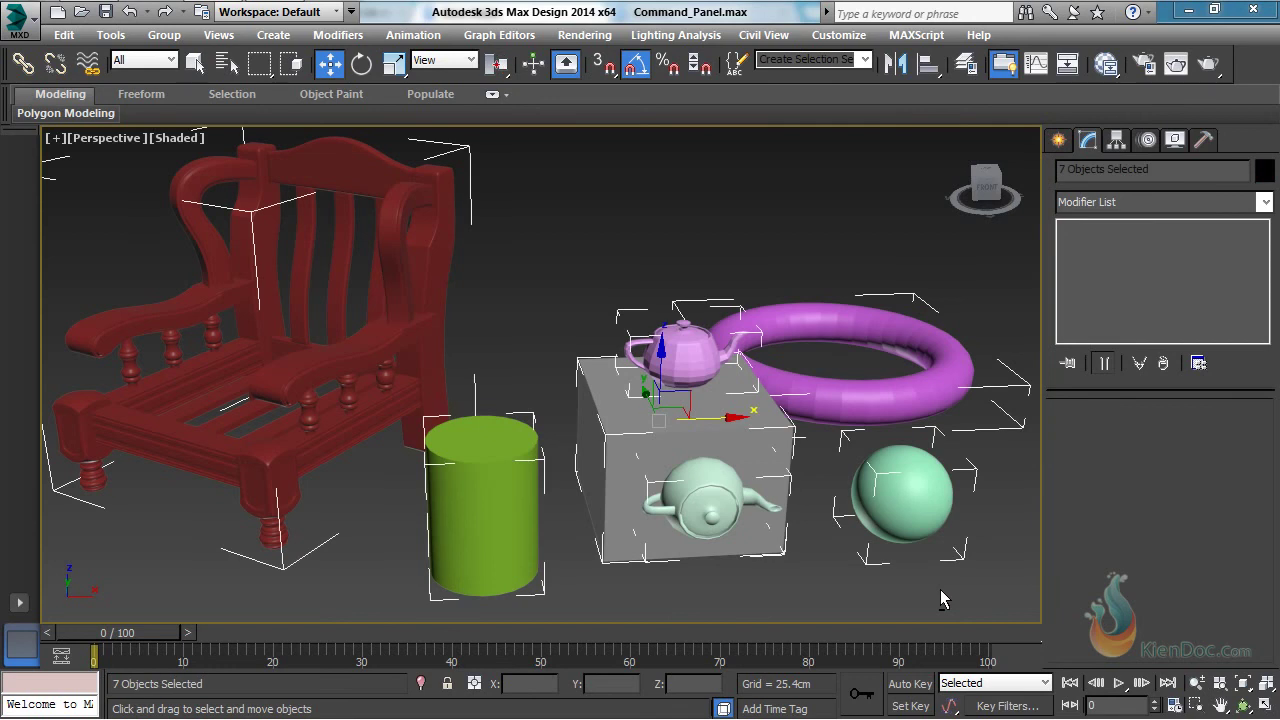
{"action": "left_click", "coordinate": [940, 590]}
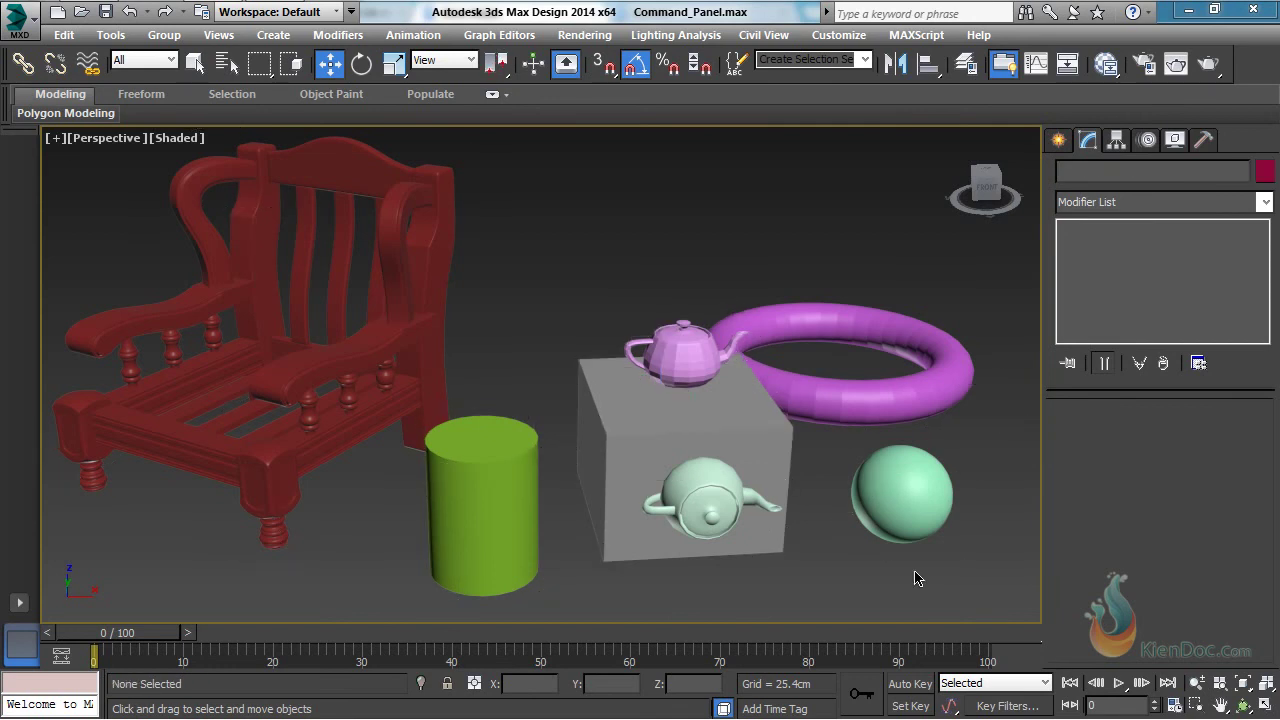
{"action": "left_click", "coordinate": [864, 505]}
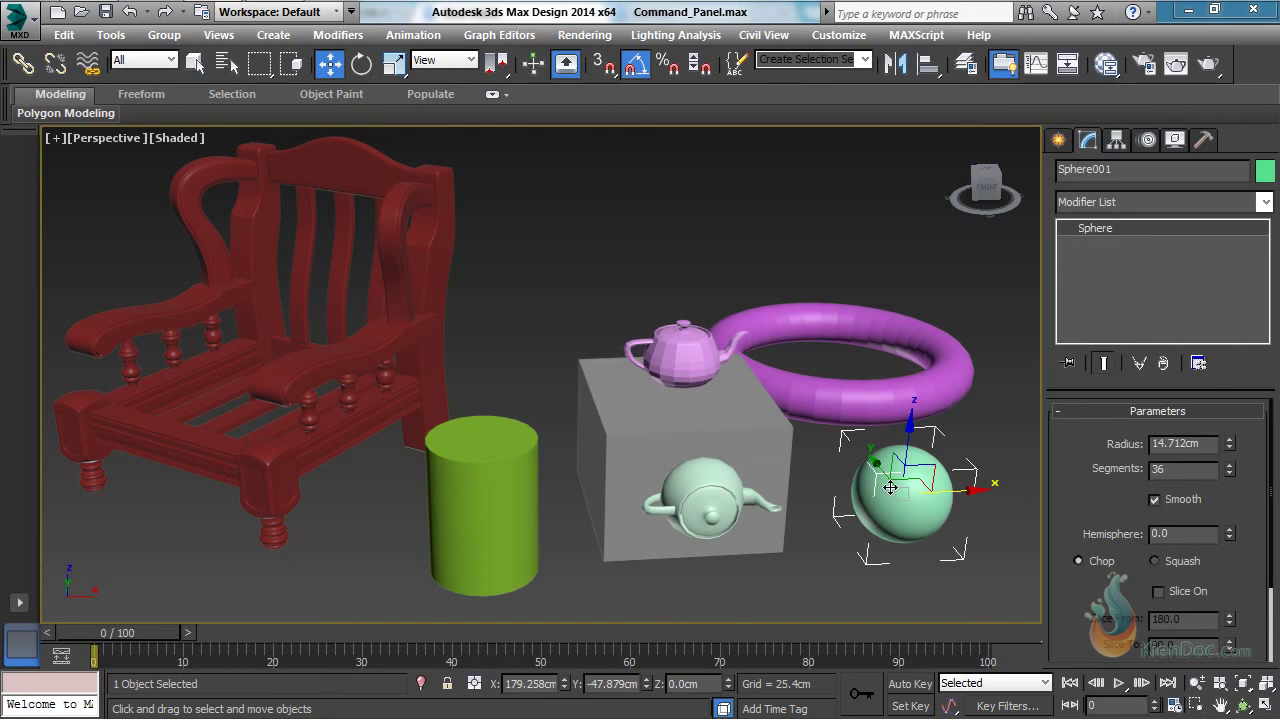
{"action": "key", "text": "ctrl+i"}
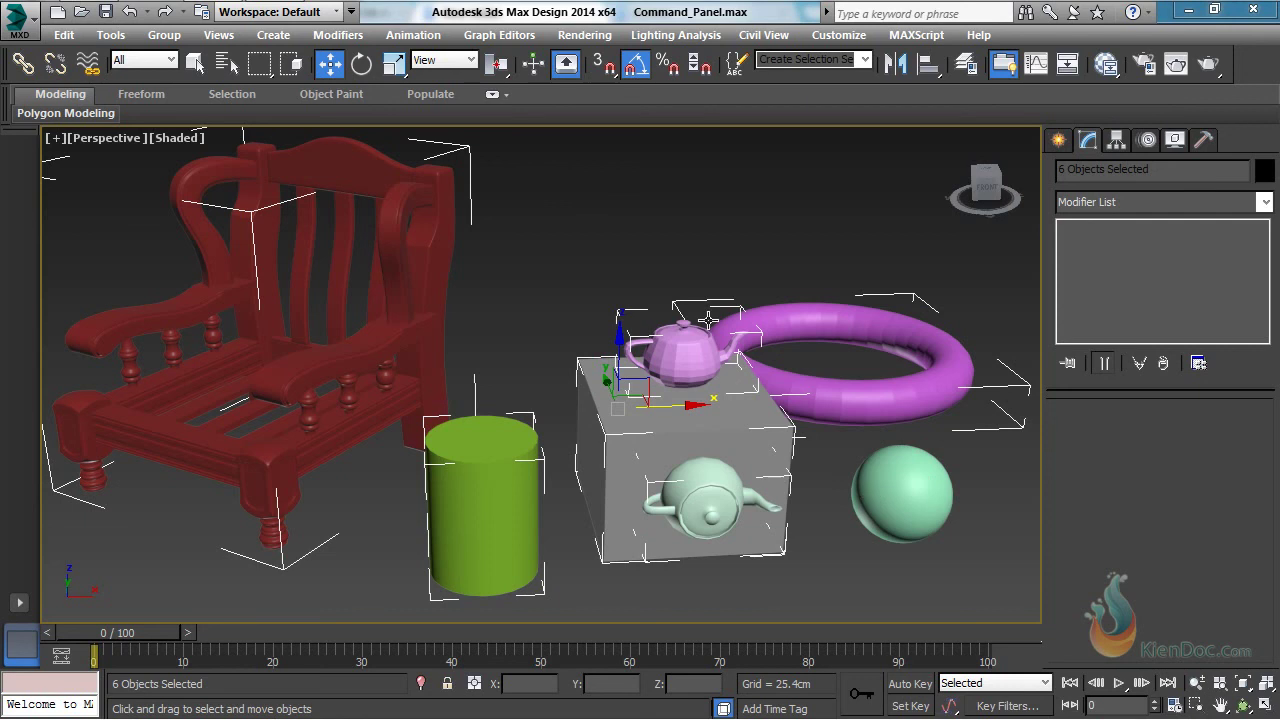
{"action": "left_click", "coordinate": [703, 261]}
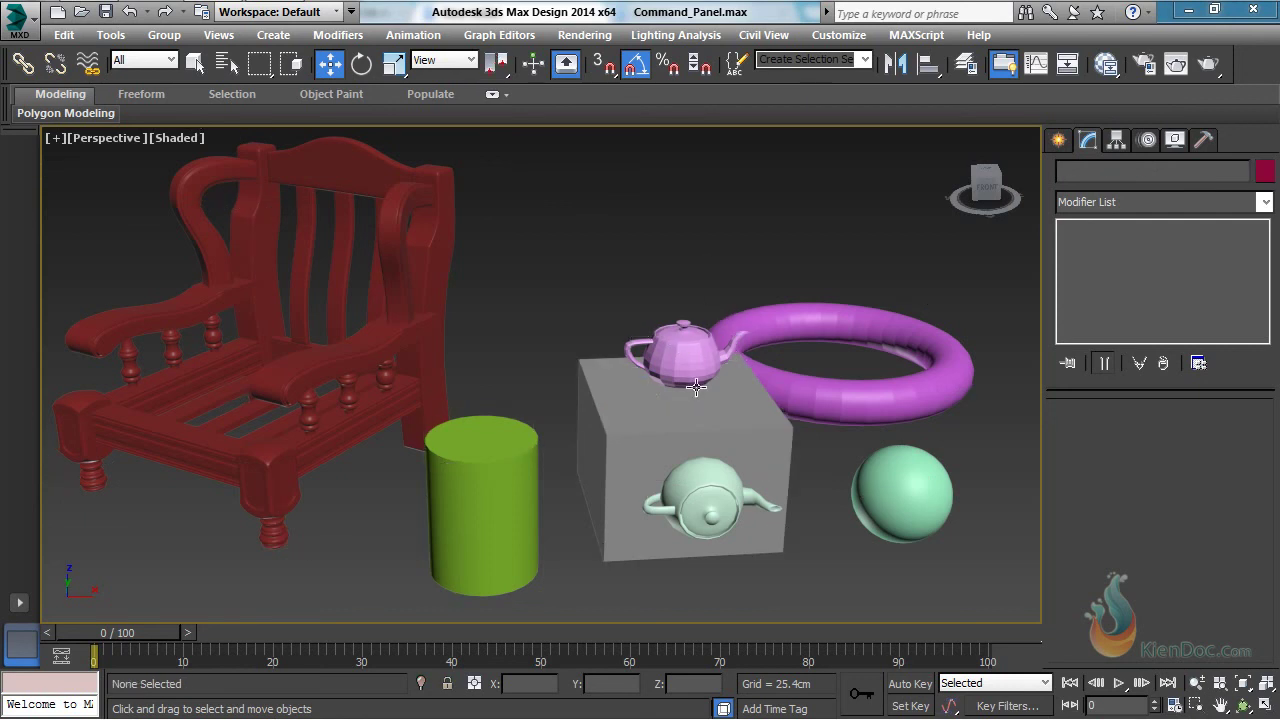
Select the purple teapot, add the light green teapot on the box's side to the selection, and clear it
{"action": "left_click", "coordinate": [691, 349]}
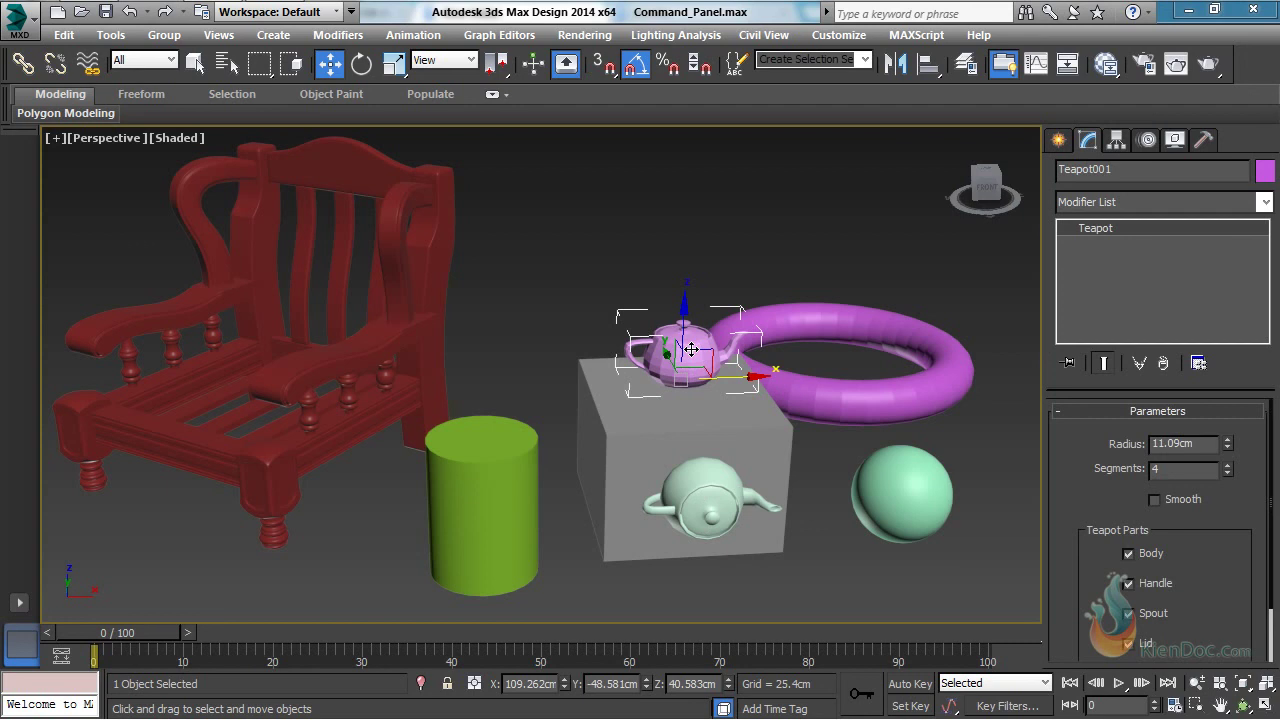
{"action": "left_click", "coordinate": [691, 352], "text": "ctrl"}
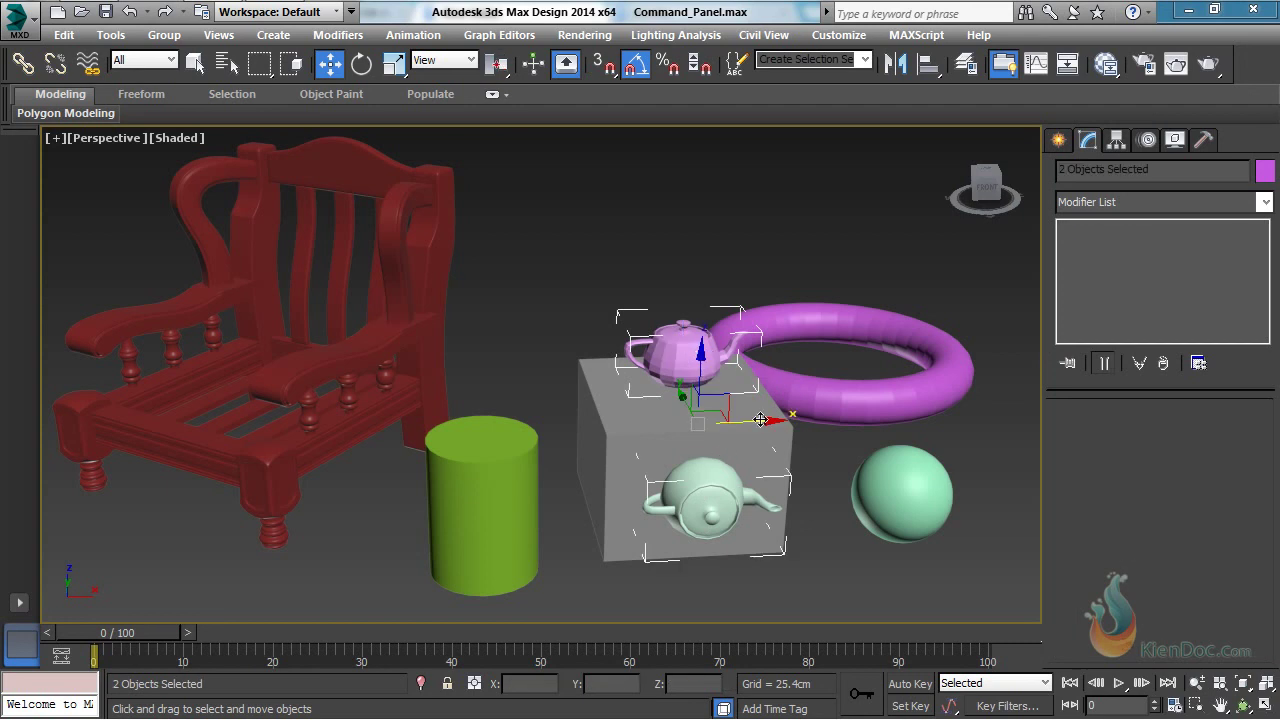
{"action": "left_click", "coordinate": [712, 292]}
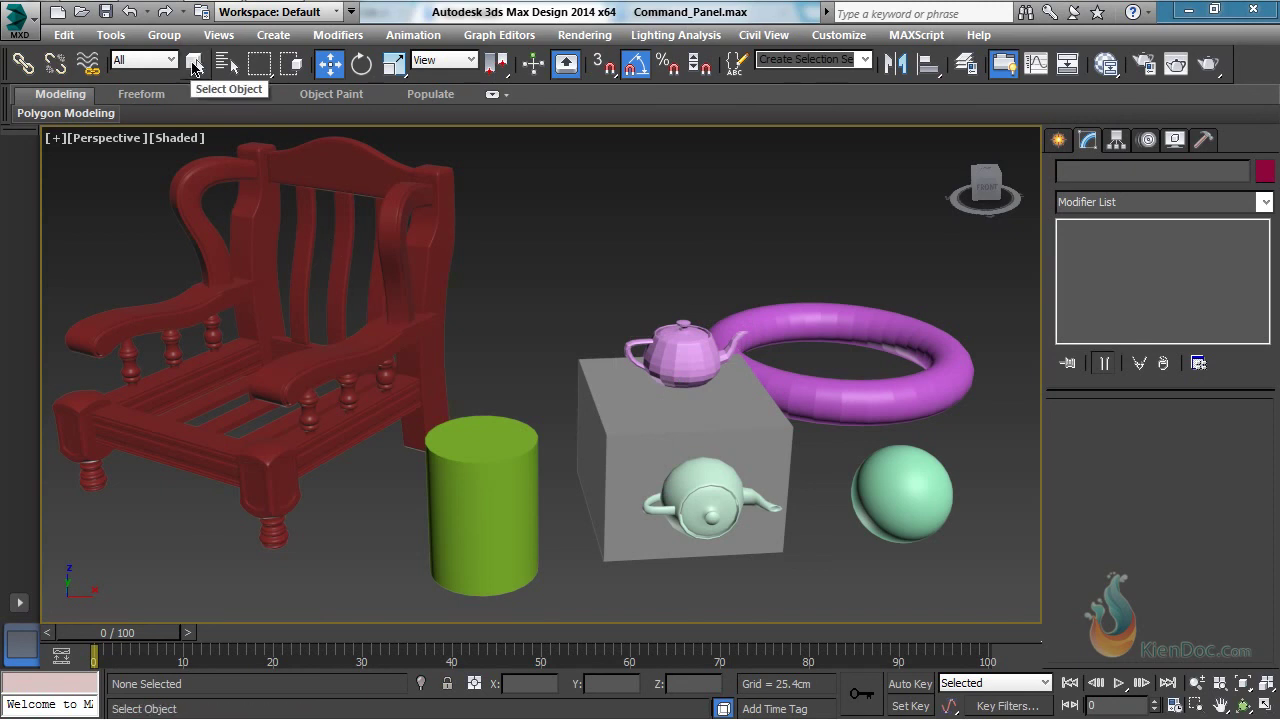
Activate the Select Object tool and select the chair, cylinder, box, purple teapot and torus one at a time
{"action": "left_click", "coordinate": [194, 65]}
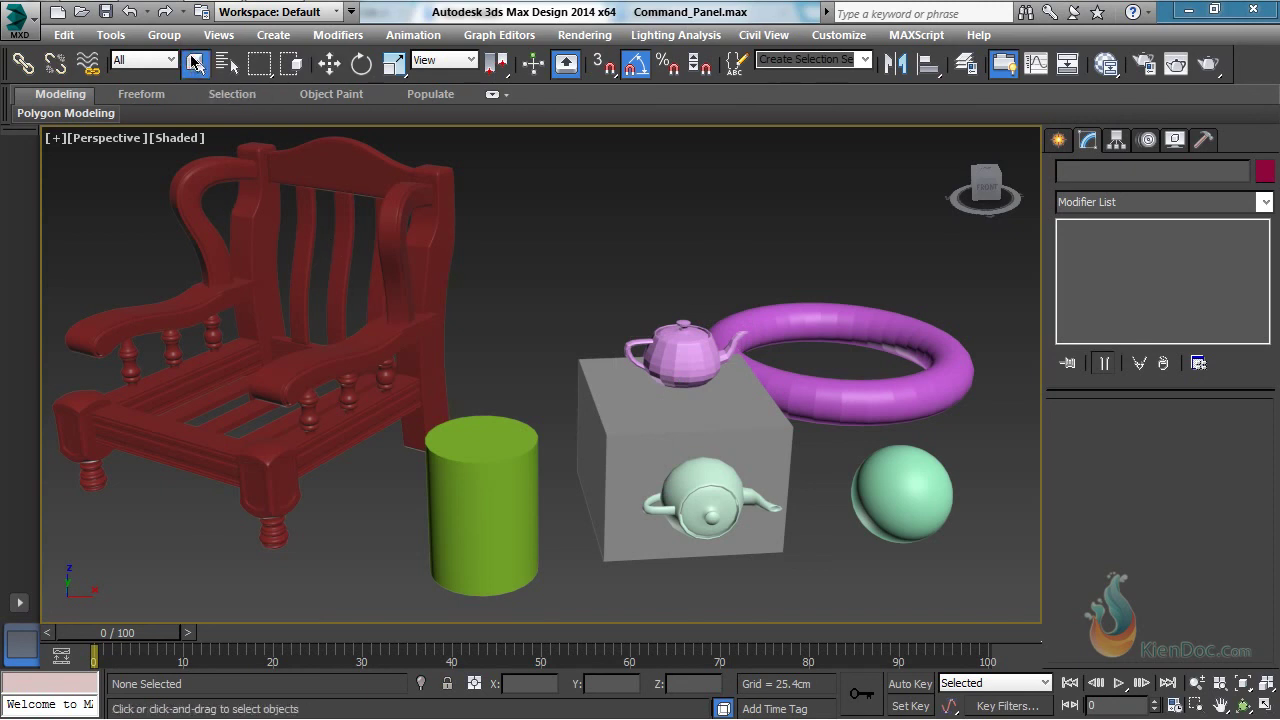
{"action": "left_click", "coordinate": [314, 163]}
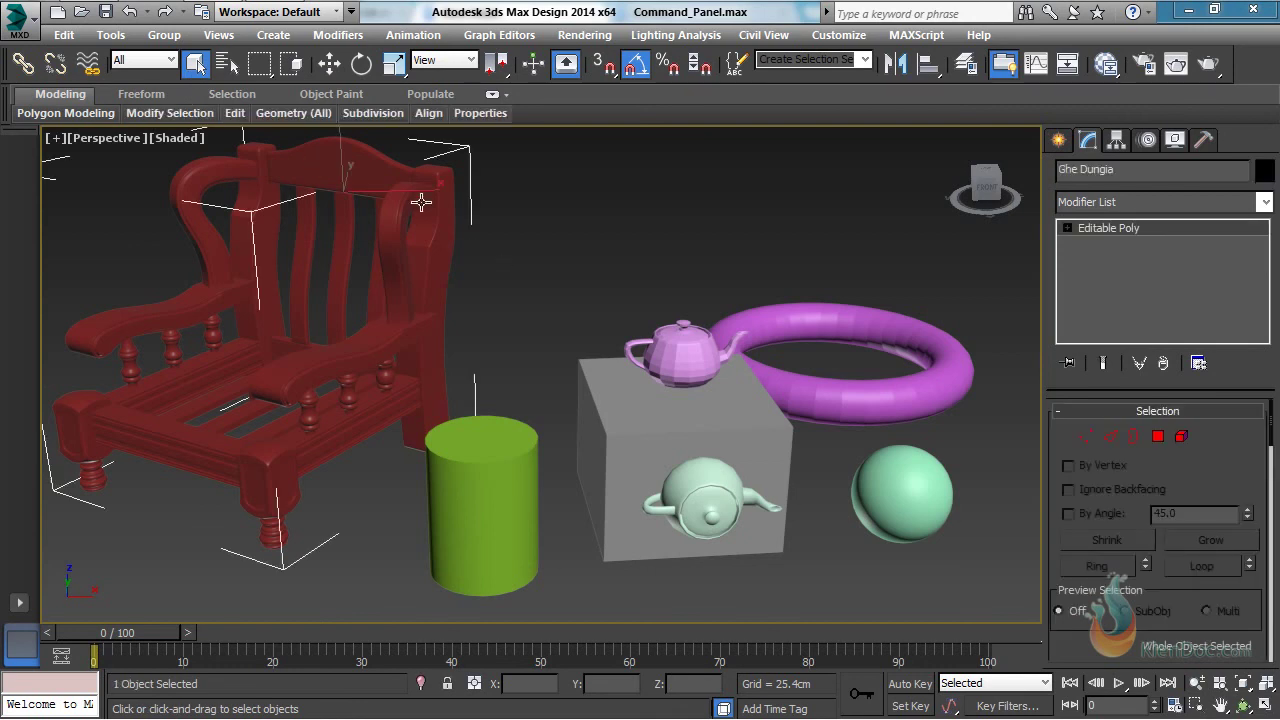
{"action": "left_click", "coordinate": [486, 462]}
{"action": "left_click", "coordinate": [406, 358]}
{"action": "left_click", "coordinate": [600, 402]}
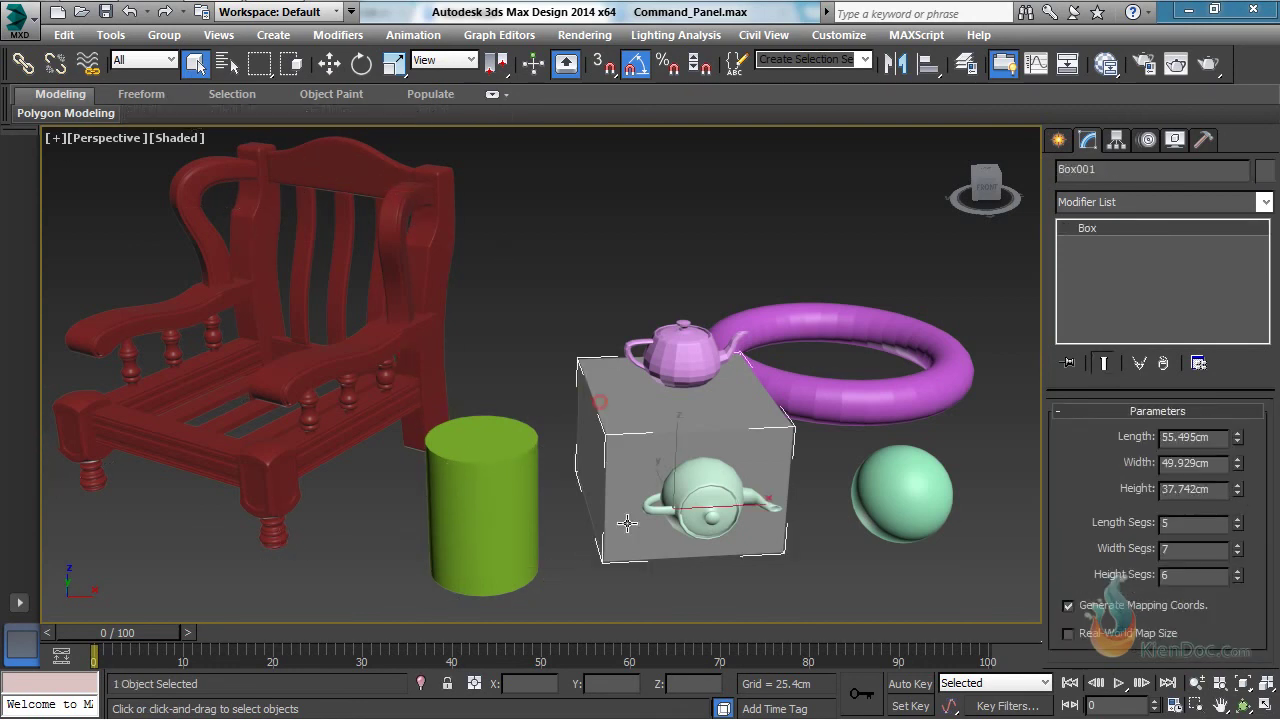
{"action": "left_click", "coordinate": [681, 342]}
{"action": "left_click", "coordinate": [753, 278]}
{"action": "left_click", "coordinate": [815, 394]}
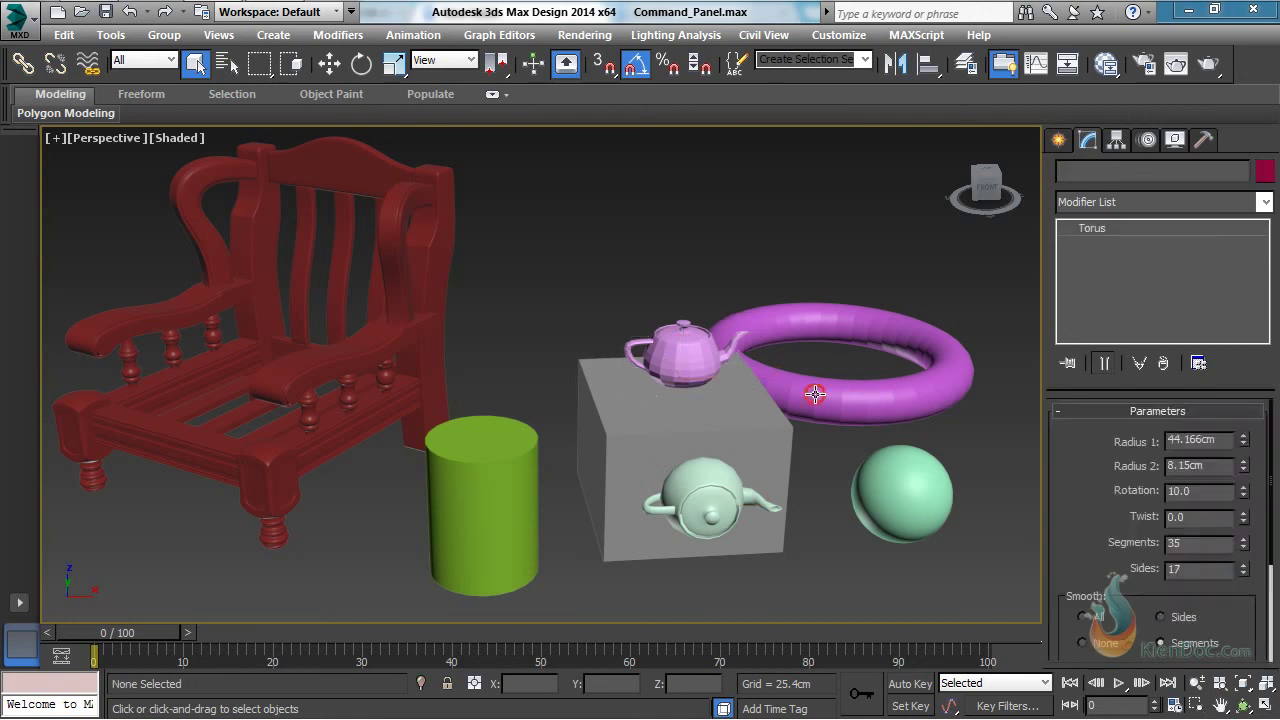
Select the sphere, the box and the light green teapot one at a time, ending with nothing selected
{"action": "left_click", "coordinate": [814, 271]}
{"action": "left_click", "coordinate": [912, 487]}
{"action": "left_click", "coordinate": [764, 458]}
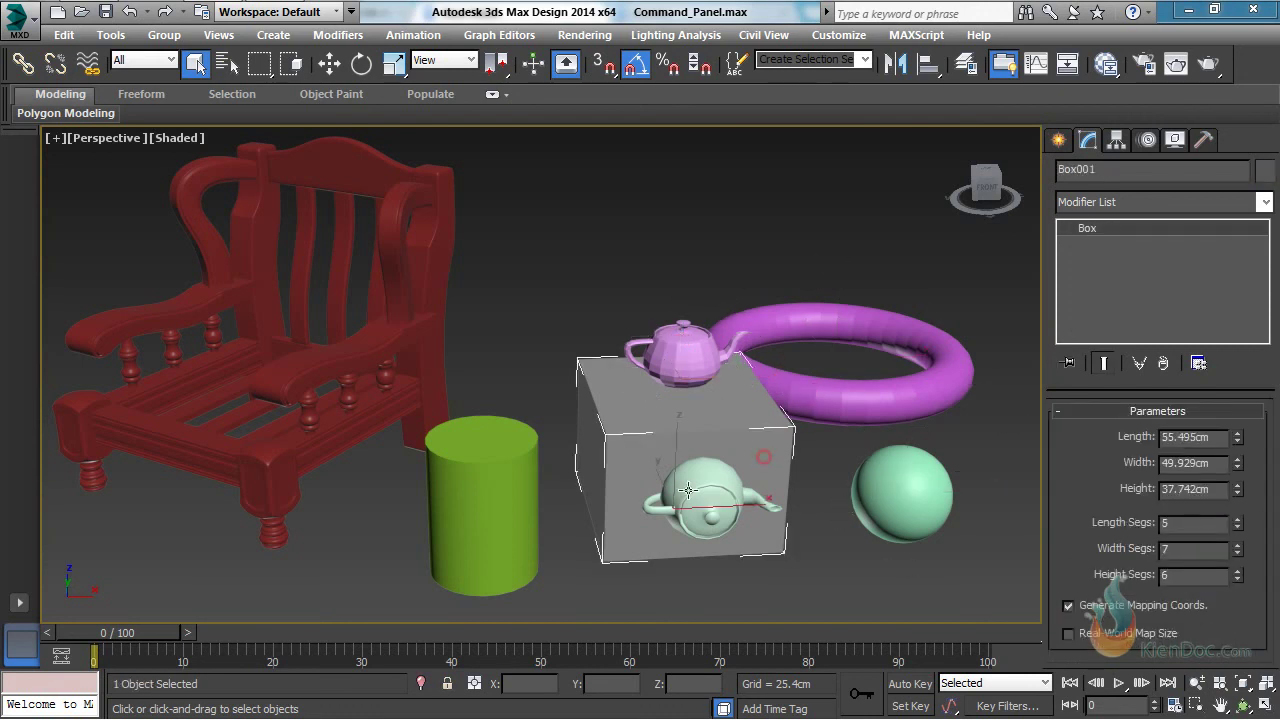
{"action": "left_click", "coordinate": [686, 490]}
{"action": "left_click", "coordinate": [672, 312]}
{"action": "left_click", "coordinate": [680, 420]}
{"action": "left_click", "coordinate": [628, 268]}
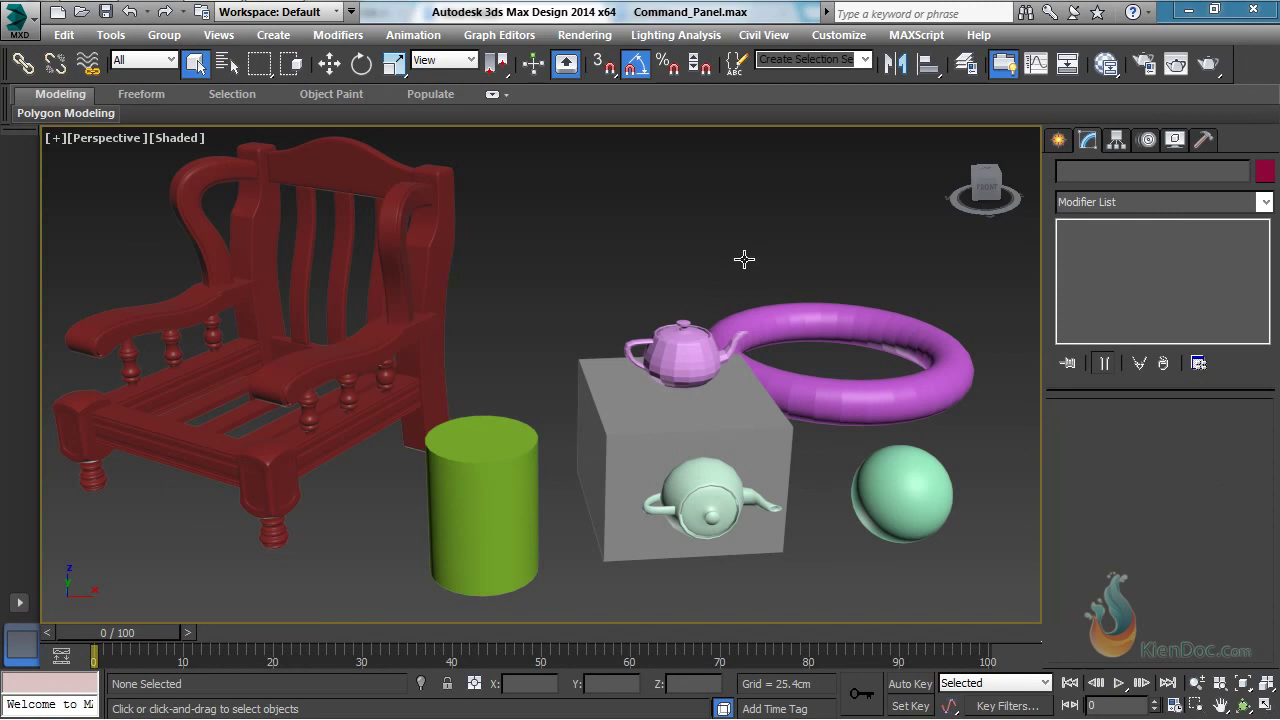
Turn on window selection and select both teapots by enclosing them in a rectangular region
{"action": "left_click", "coordinate": [291, 64]}
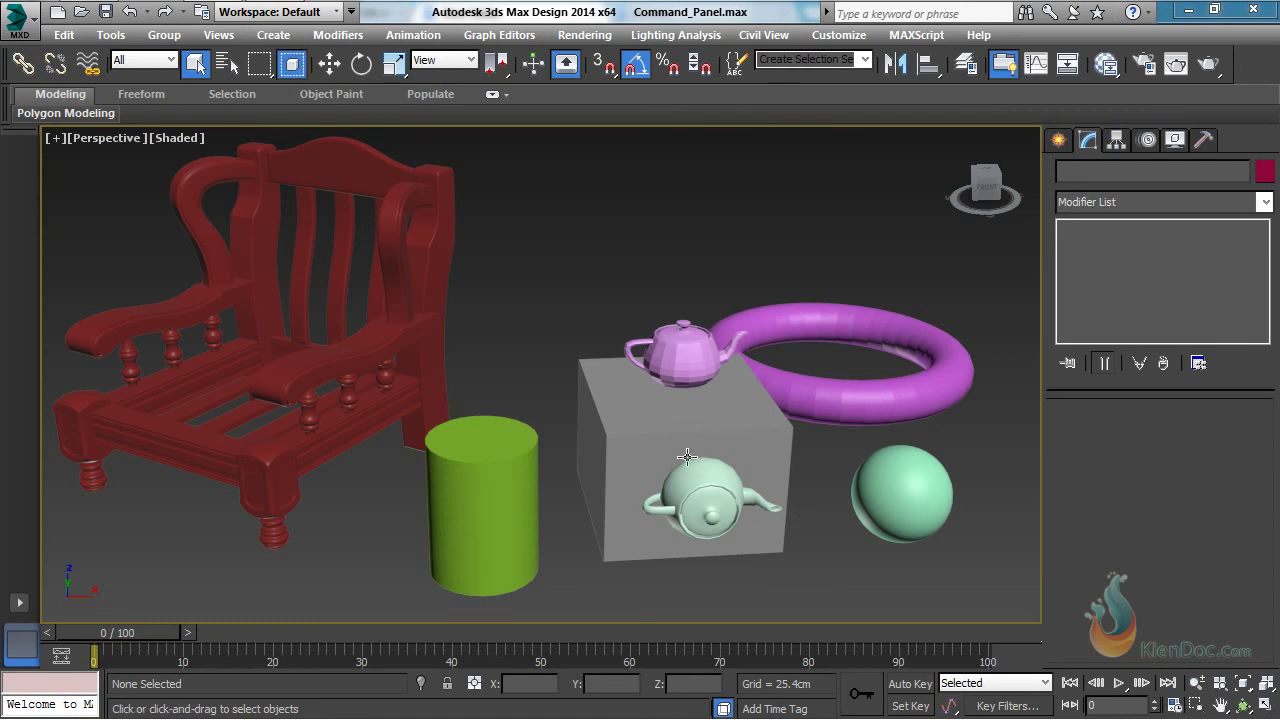
{"action": "left_click_drag", "start_coordinate": [610, 260], "coordinate": [683, 403]}
{"action": "left_click_drag", "start_coordinate": [731, 537], "coordinate": [703, 570]}
{"action": "left_click_drag", "start_coordinate": [589, 265], "coordinate": [838, 552]}
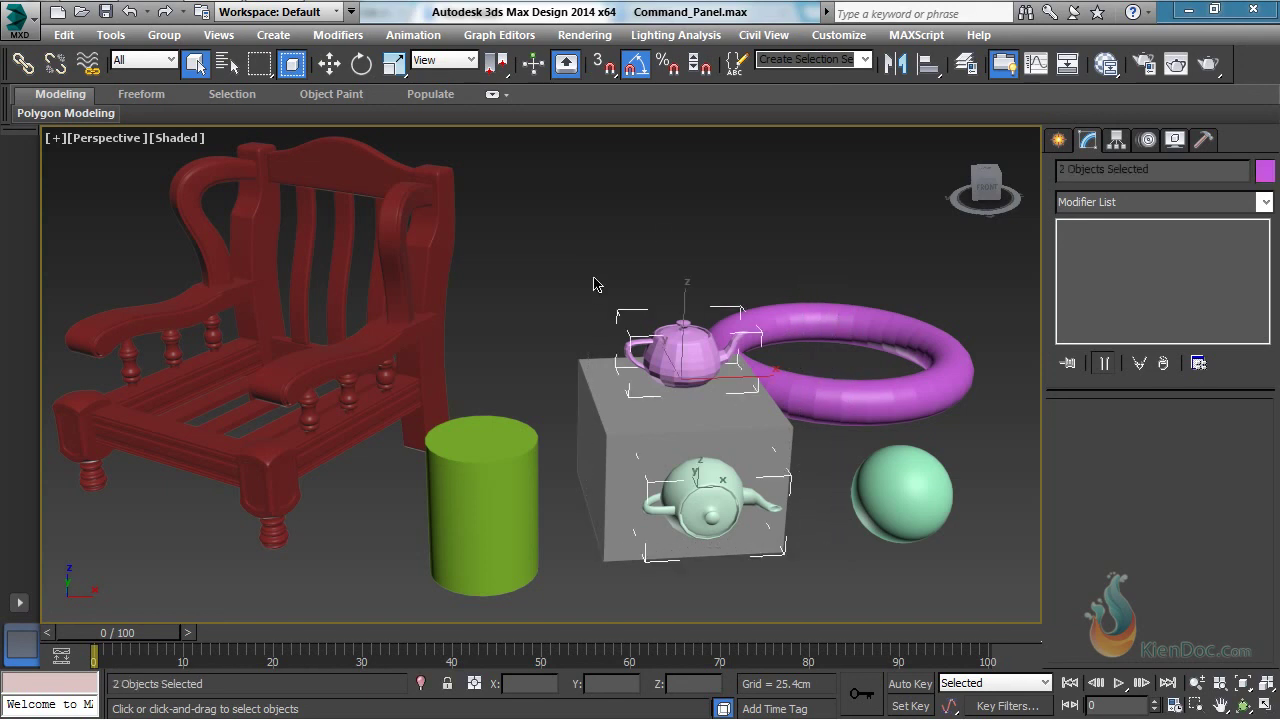
Switch to crossing selection and select the box and both teapots with rectangular regions that touch them
{"action": "left_click", "coordinate": [292, 65]}
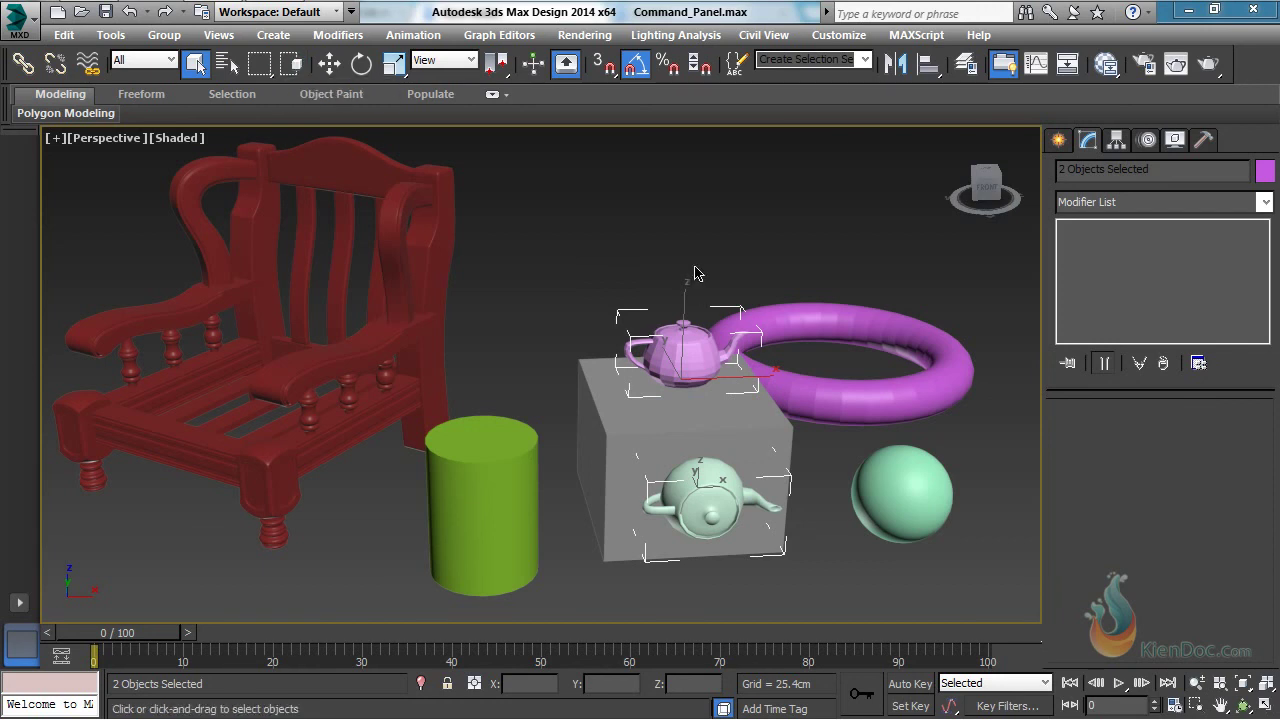
{"action": "left_click", "coordinate": [674, 231]}
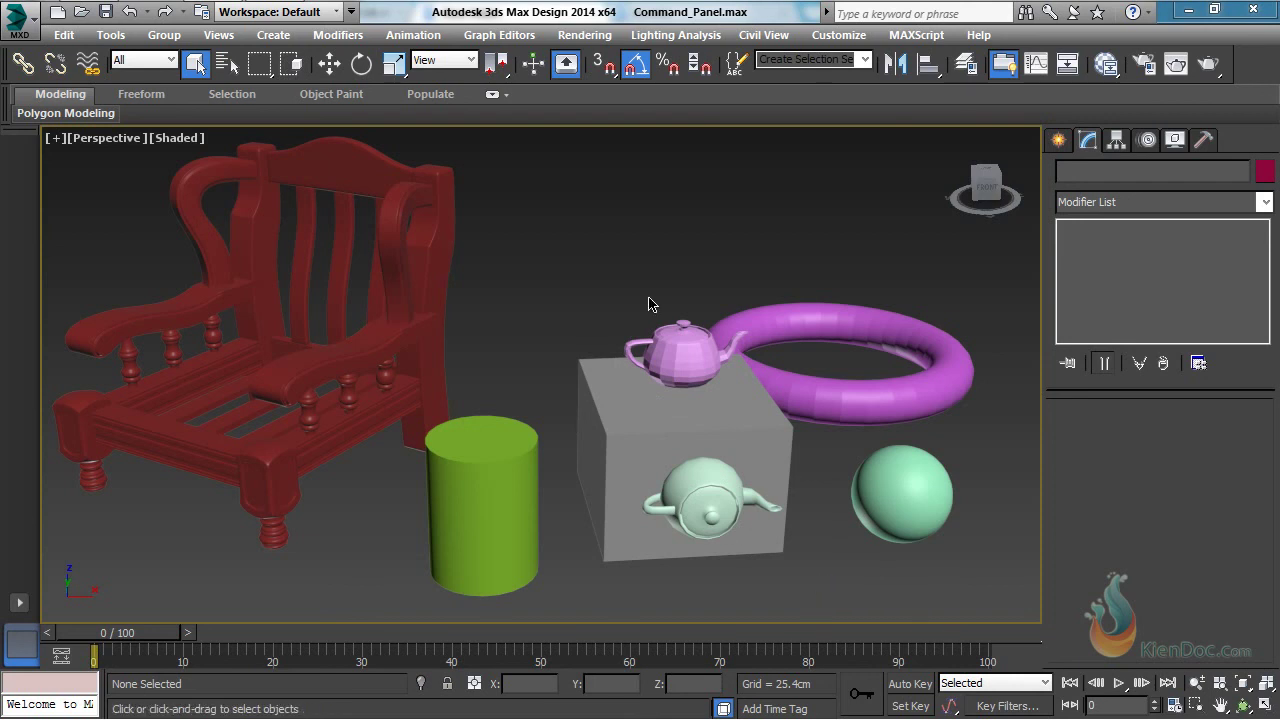
{"action": "left_click_drag", "start_coordinate": [597, 248], "coordinate": [813, 578]}
{"action": "left_click_drag", "start_coordinate": [585, 218], "coordinate": [628, 393]}
{"action": "left_click_drag", "start_coordinate": [659, 531], "coordinate": [661, 573]}
{"action": "left_click_drag", "start_coordinate": [660, 580], "coordinate": [660, 580]}
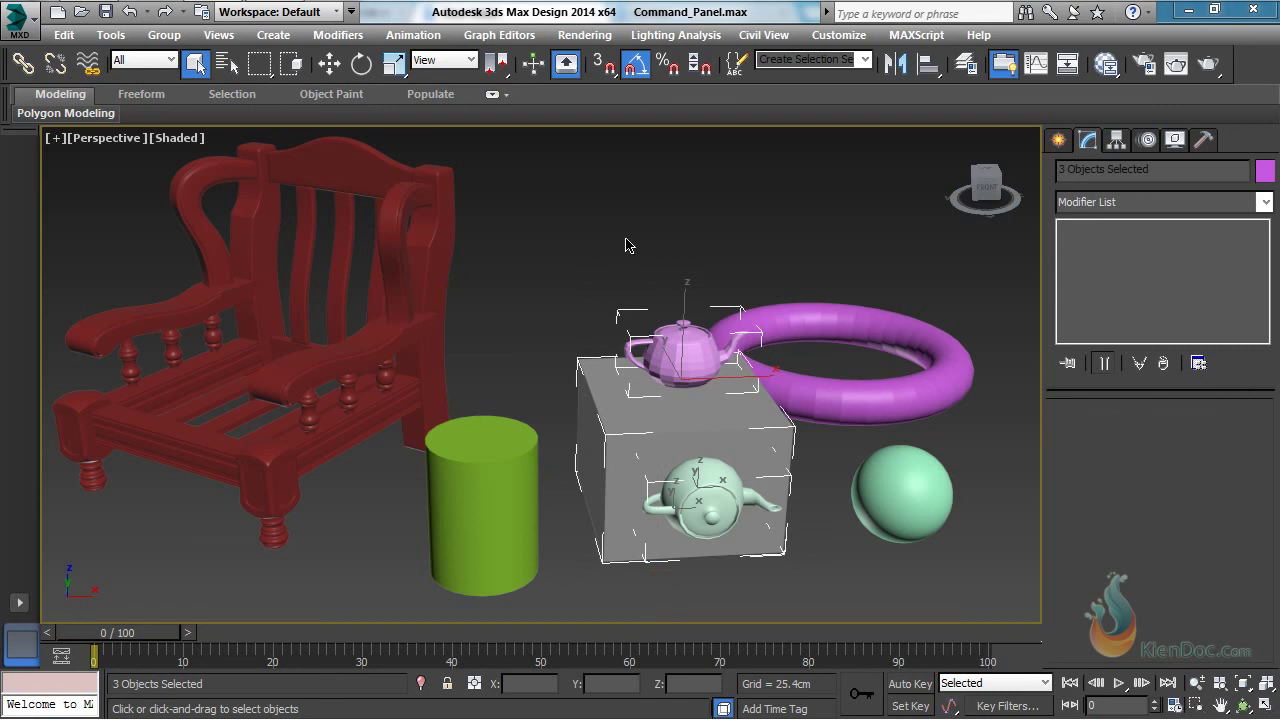
Turn on window selection and compare rectangles drawn fully around and only partly across the box and teapots
{"action": "left_click", "coordinate": [293, 66]}
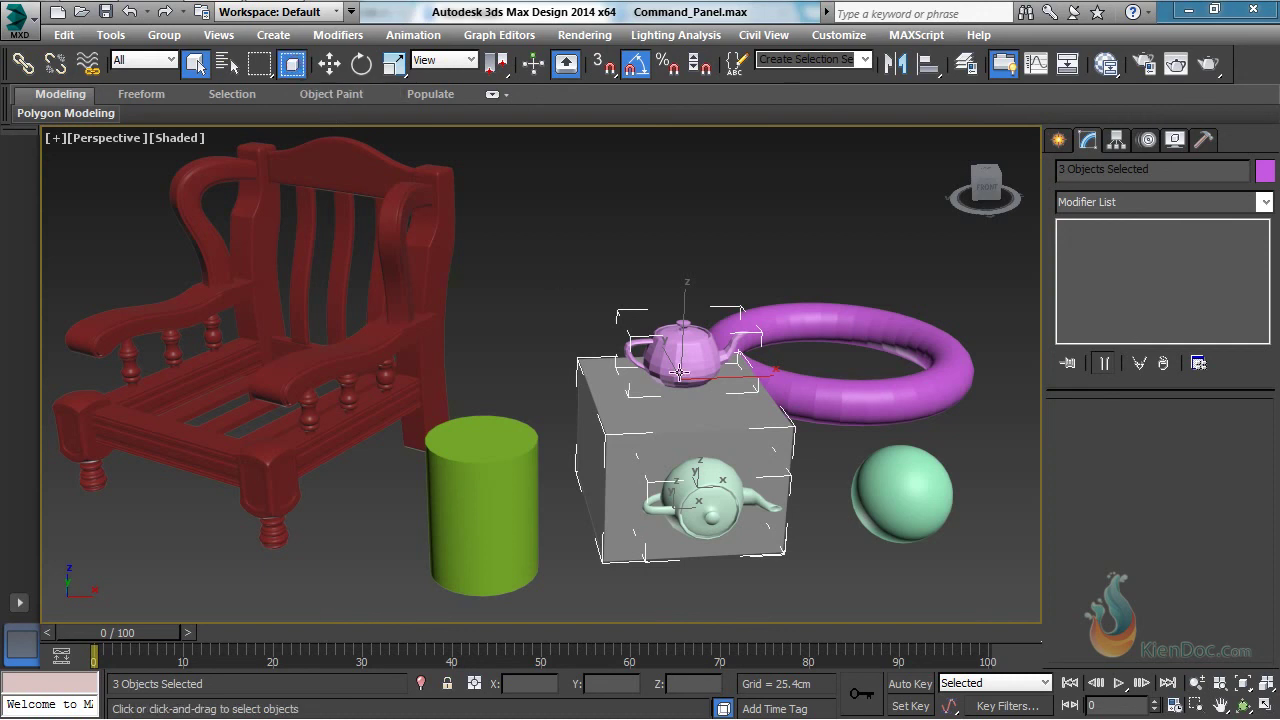
{"action": "left_click", "coordinate": [626, 271]}
{"action": "left_click_drag", "start_coordinate": [547, 256], "coordinate": [826, 594]}
{"action": "left_click_drag", "start_coordinate": [538, 220], "coordinate": [705, 603]}
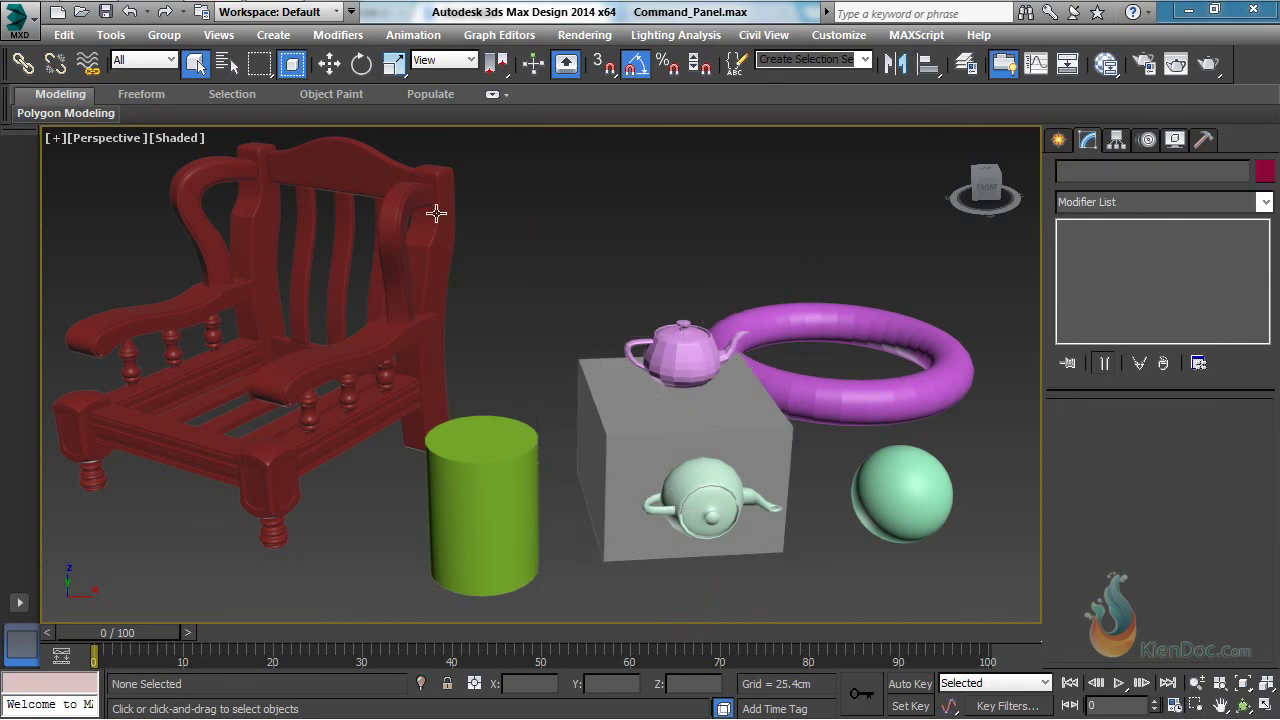
Return to crossing selection, select the box and teapots with a rectangle covering only part of them, and clear the selection
{"action": "left_click", "coordinate": [292, 66]}
{"action": "left_click_drag", "start_coordinate": [570, 265], "coordinate": [695, 611]}
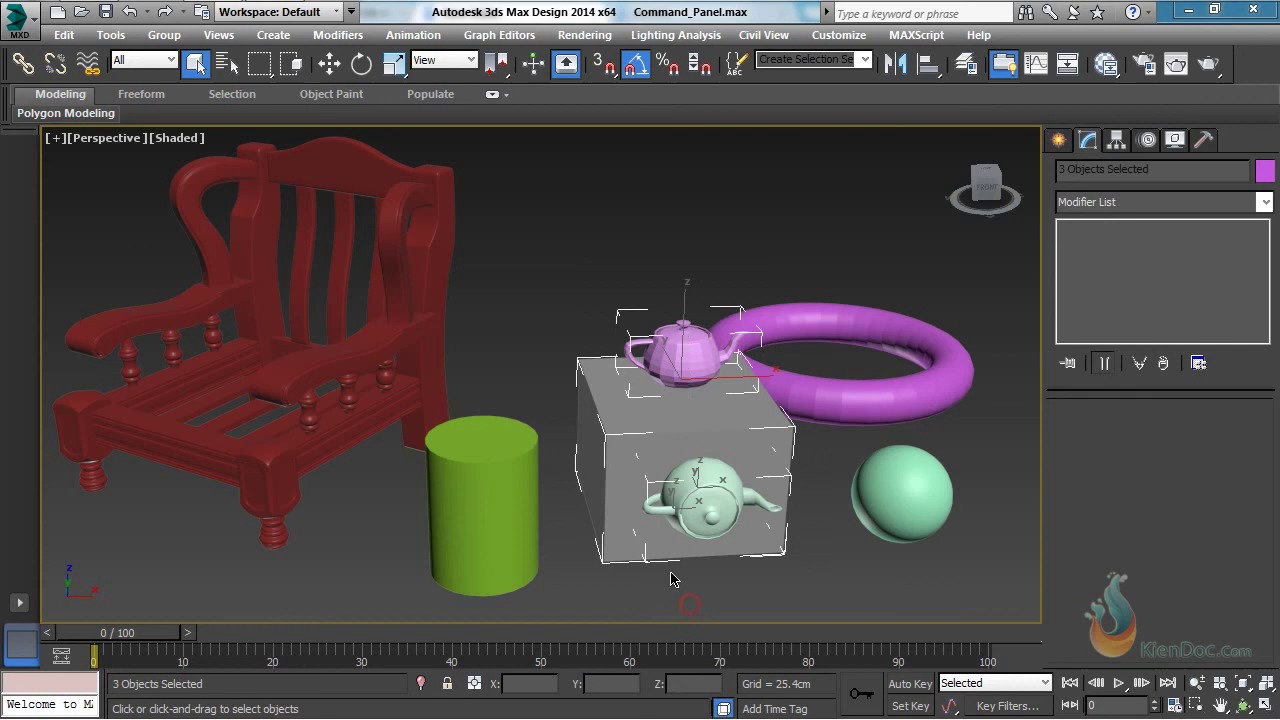
{"action": "left_click", "coordinate": [573, 291]}
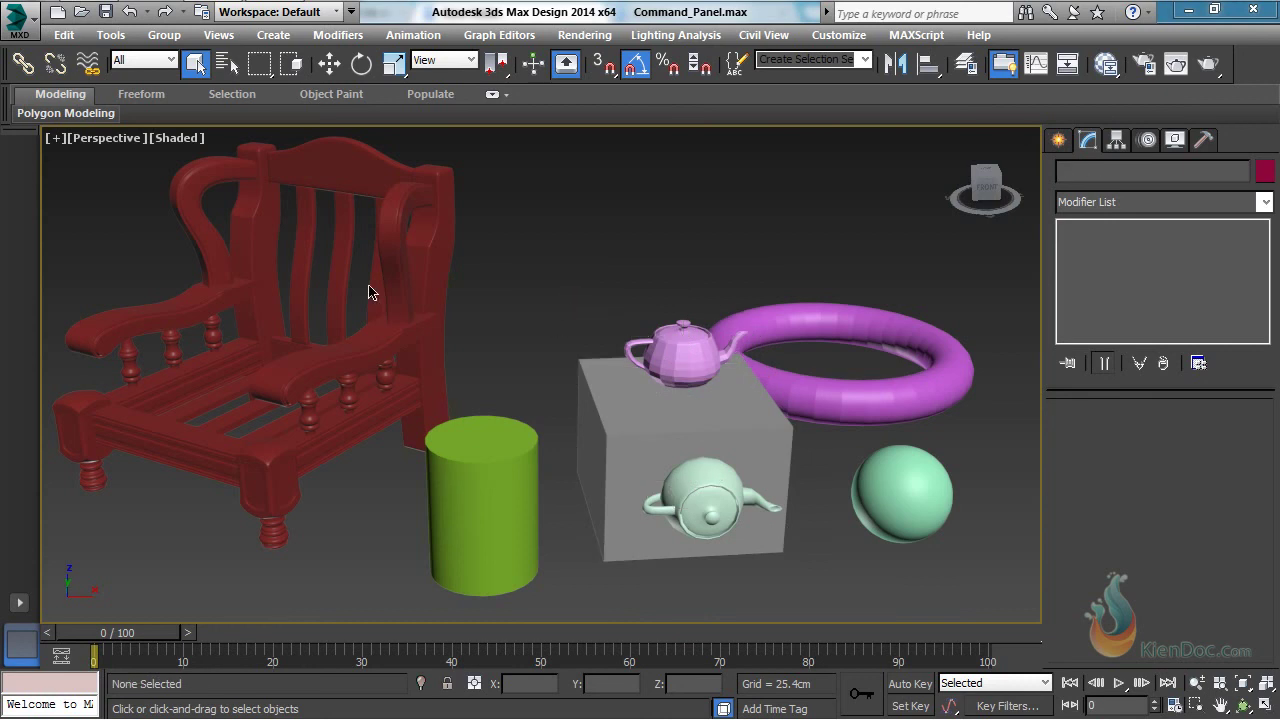
Draw a rectangular selection region above the primitives, set the region type to Circular and draw a circle above the box
{"action": "left_click_drag", "start_coordinate": [514, 142], "coordinate": [818, 270]}
{"action": "left_click_drag", "start_coordinate": [259, 63], "coordinate": [263, 133]}
{"action": "left_click_drag", "start_coordinate": [580, 274], "coordinate": [670, 199]}
{"action": "left_click", "coordinate": [597, 275]}
Set the region type to Fence and outline the torus, sphere, box and both teapots to select them
{"action": "left_click_drag", "start_coordinate": [259, 73], "coordinate": [260, 160]}
{"action": "left_click_drag", "start_coordinate": [566, 157], "coordinate": [873, 210]}
{"action": "left_click", "coordinate": [972, 300]}
{"action": "left_click", "coordinate": [1013, 445]}
{"action": "left_click", "coordinate": [987, 591]}
{"action": "left_click", "coordinate": [647, 611]}
{"action": "left_click", "coordinate": [560, 512]}
{"action": "left_click", "coordinate": [572, 308]}
{"action": "double_click", "coordinate": [557, 234]}
Set the region type to Lasso, draw a freehand selection region by the teapot and box, and clear the selection
{"action": "mouse_move", "coordinate": [263, 65]}
{"action": "left_mouse_down"}
{"action": "mouse_move", "coordinate": [246, 258]}
{"action": "mouse_move", "coordinate": [258, 190]}
{"action": "left_mouse_up"}
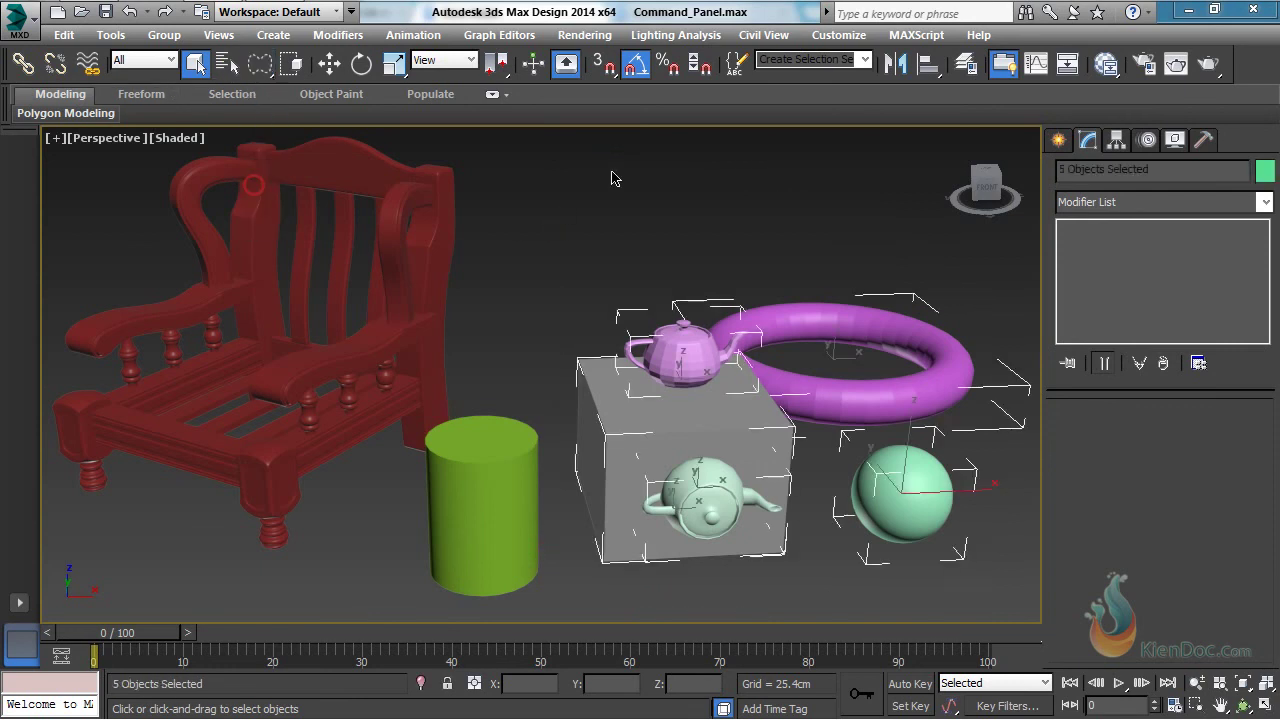
{"action": "mouse_move", "coordinate": [611, 168]}
{"action": "left_mouse_down"}
{"action": "mouse_move", "coordinate": [1049, 387]}
{"action": "mouse_move", "coordinate": [636, 569]}
{"action": "mouse_move", "coordinate": [480, 178]}
{"action": "mouse_move", "coordinate": [618, 286]}
{"action": "left_mouse_up"}
{"action": "left_click", "coordinate": [550, 248]}
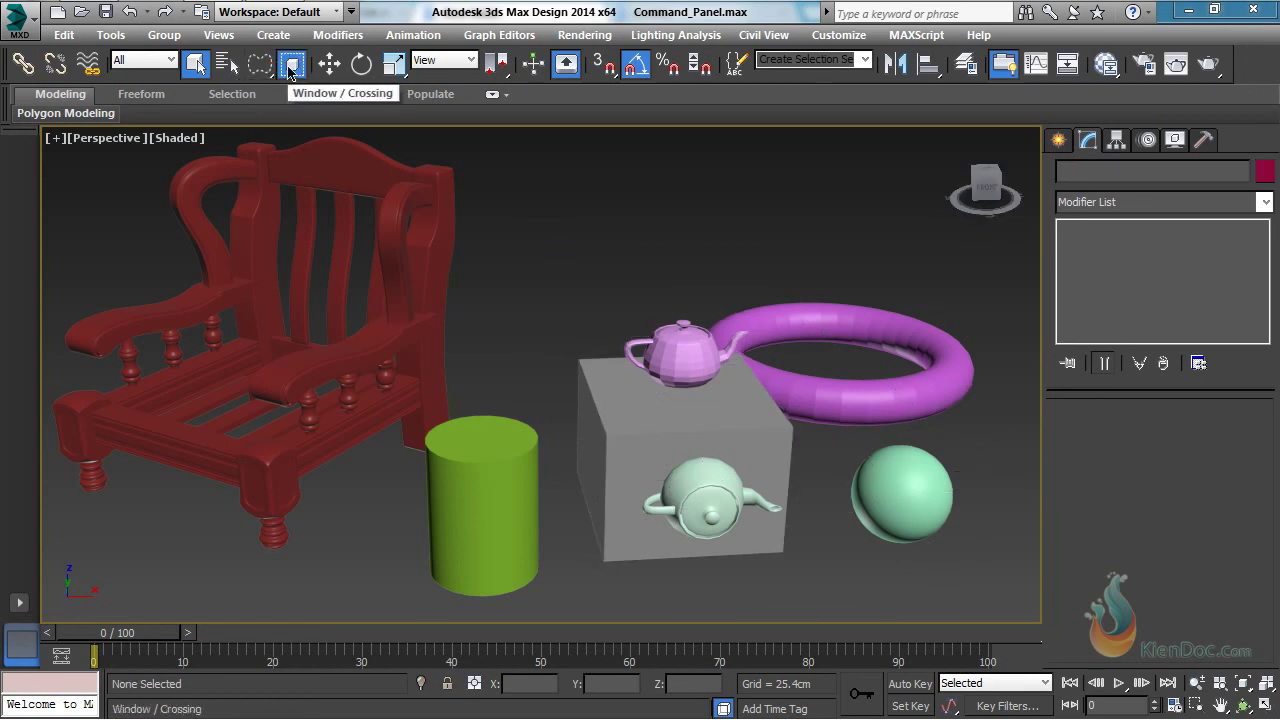
Set the selection region type to Paint and use crossing selection
{"action": "left_click_drag", "start_coordinate": [258, 66], "coordinate": [258, 219]}
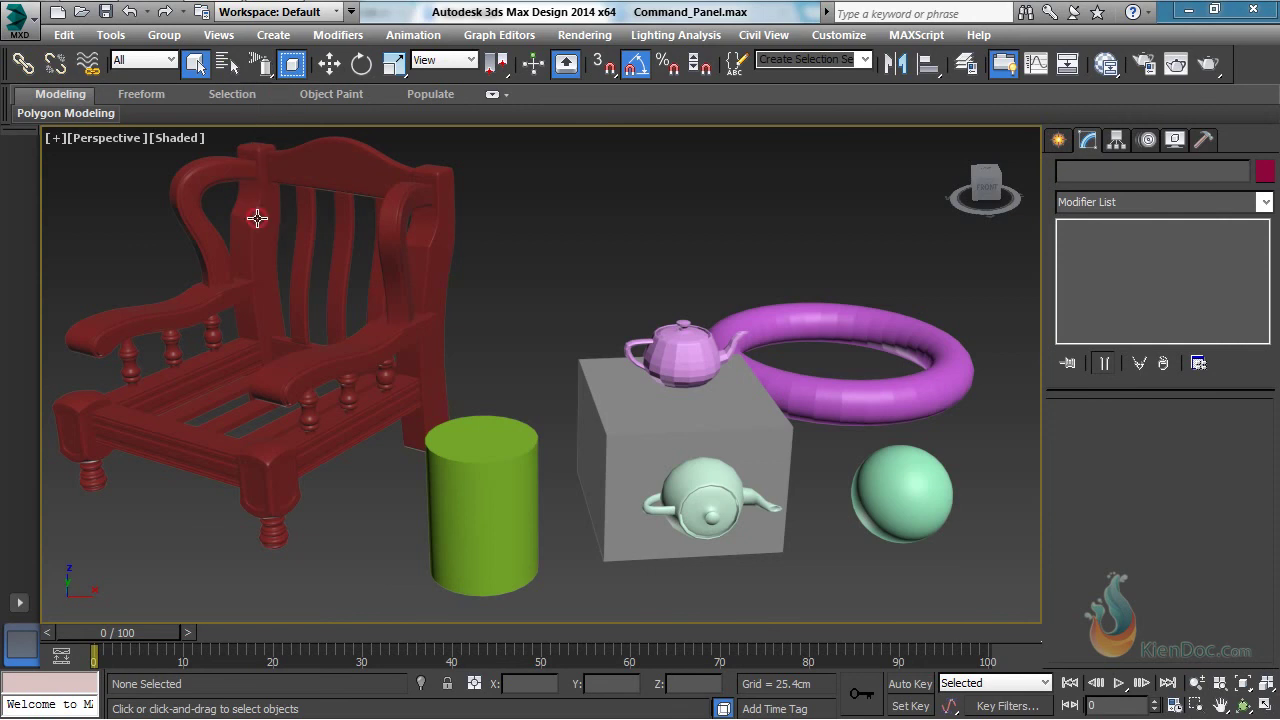
{"action": "left_click", "coordinate": [291, 67]}
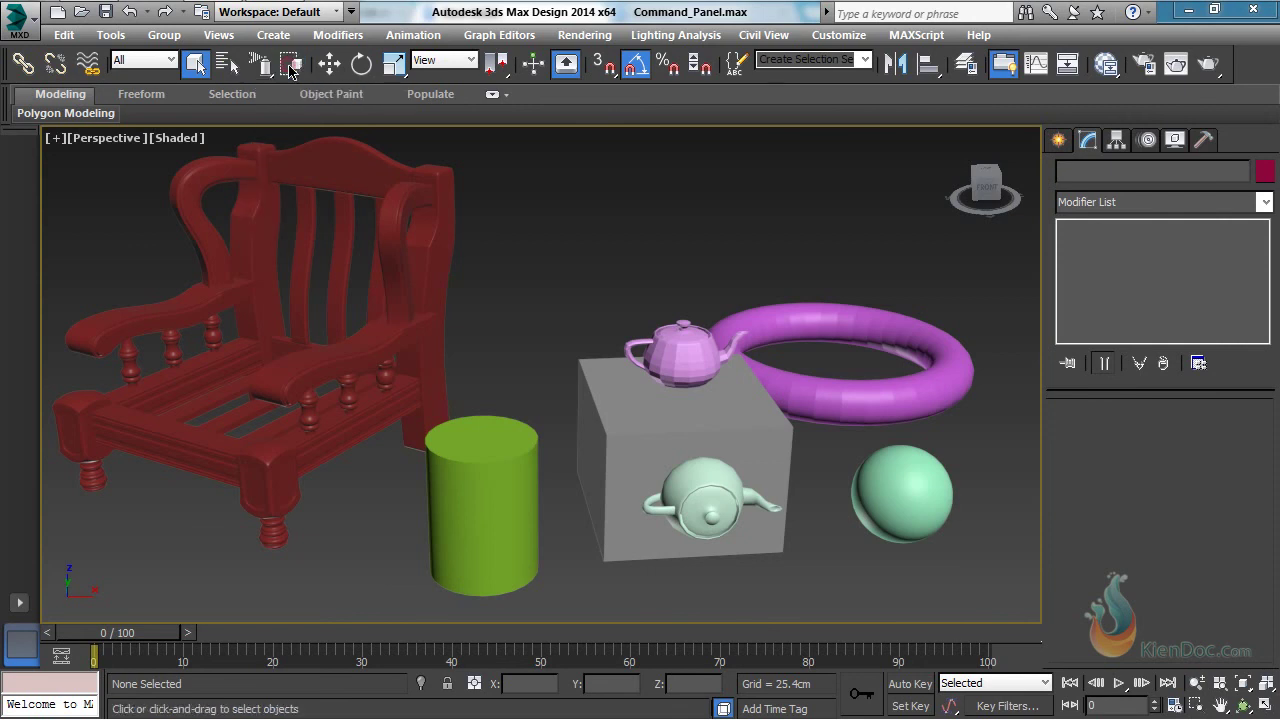